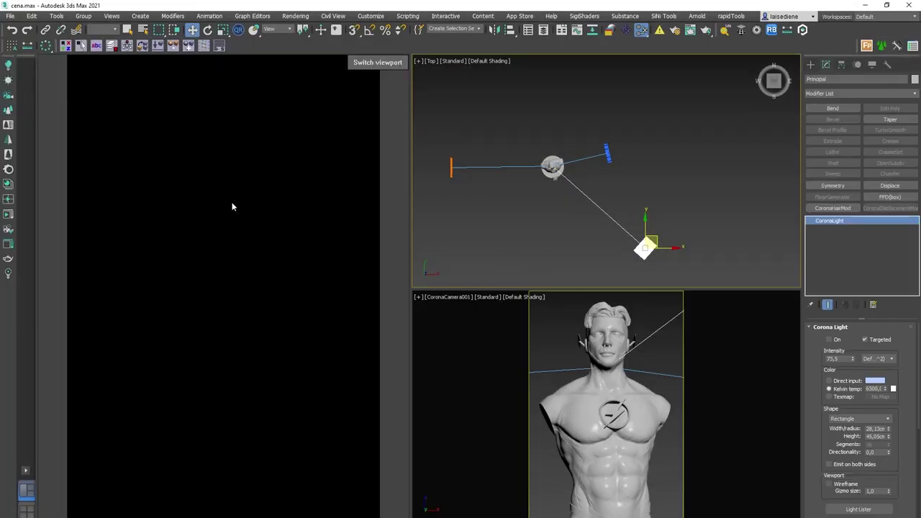
- Switch on the Principal light and move it in the Top viewport to side-light the bust
left_click(834, 340)
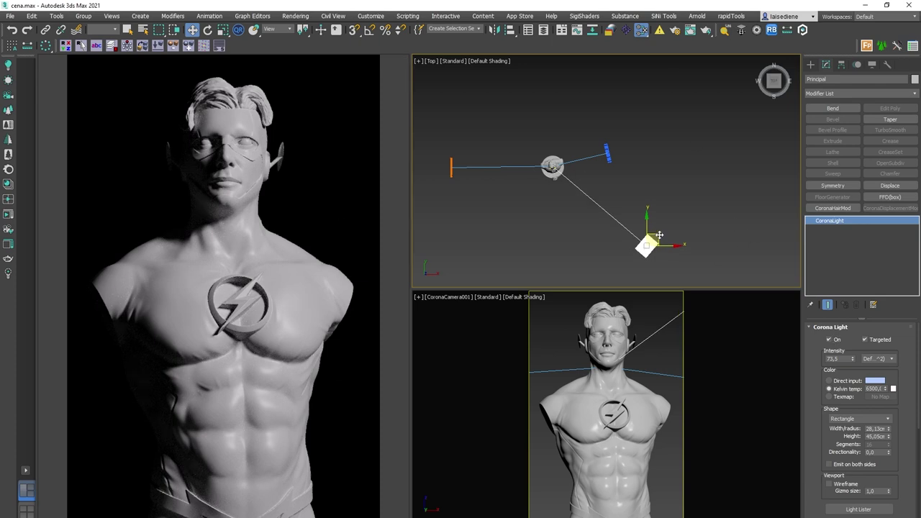
left_click_drag(657, 240, 666, 169)
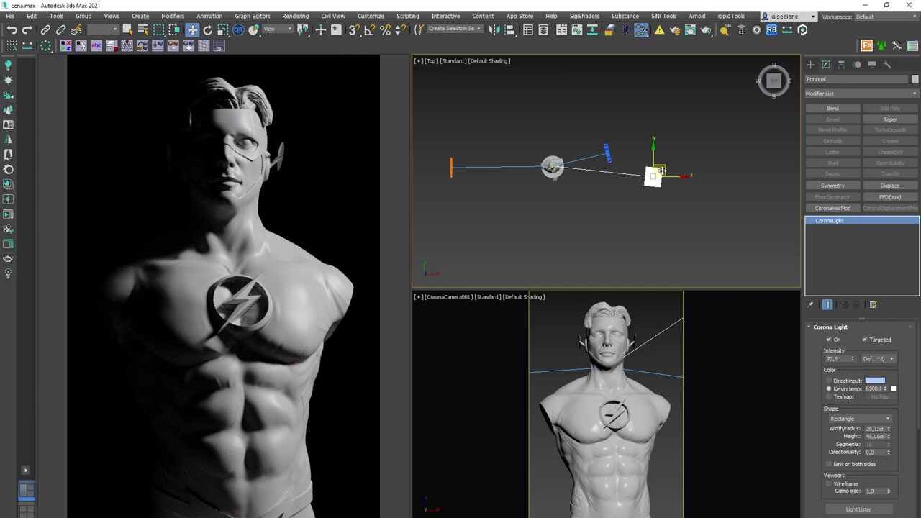
left_click_drag(661, 171, 663, 163)
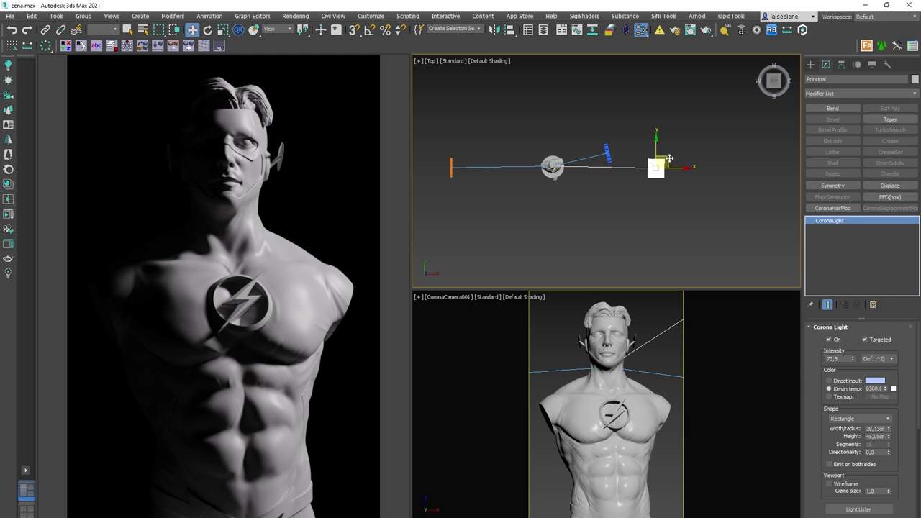
mouse_move(669, 158)
left_mouse_down()
mouse_move(630, 240)
mouse_move(658, 205)
left_mouse_up()
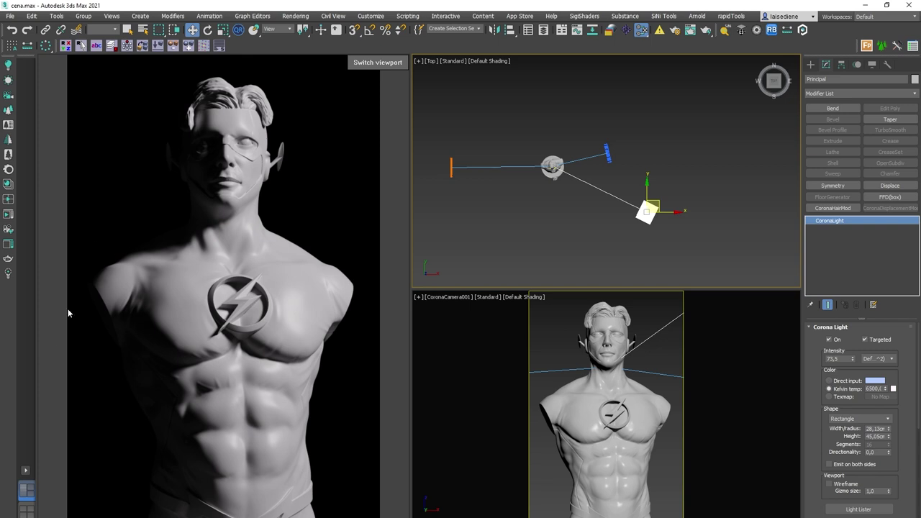
left_click(599, 447)
- View the scene through CoronaCamera002
key("c")
left_click(452, 225)
double_click(450, 229)
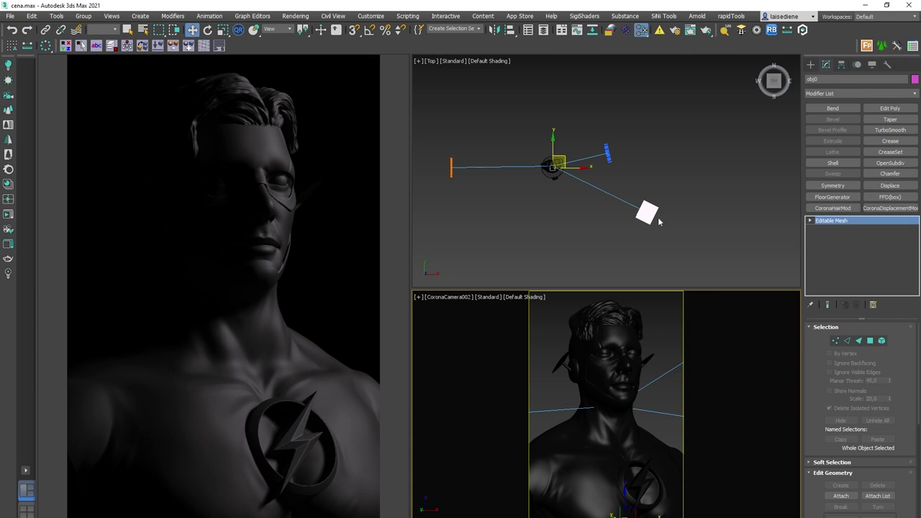
- Switch off Principal, then turn on the blue Azul light and move it to rim-light the bust
mouse_move(646, 209)
left_mouse_down()
mouse_move(651, 231)
mouse_move(667, 230)
left_mouse_up()
left_click(830, 340)
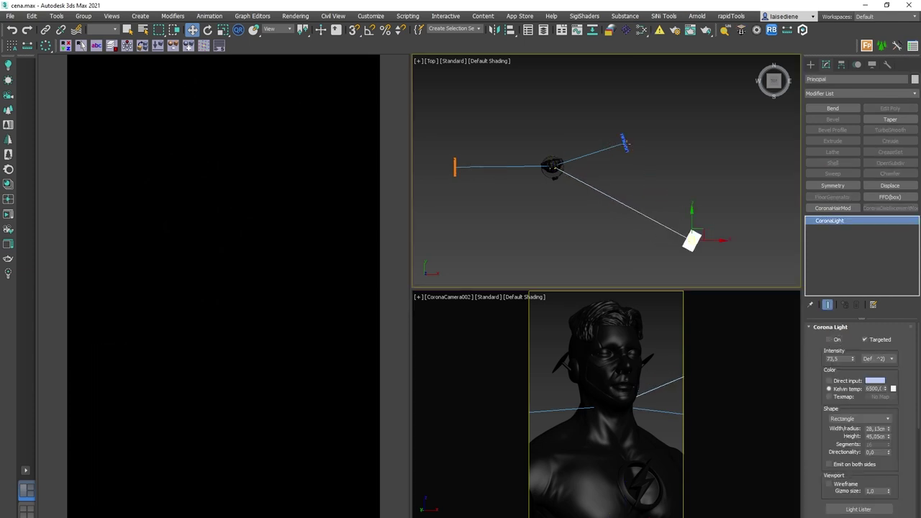
left_click(628, 146)
left_click(830, 340)
left_click_drag(631, 139, 642, 175)
- Switch on the orange Laranja de preenchimento fill light and position it beside the bust
left_click(455, 167)
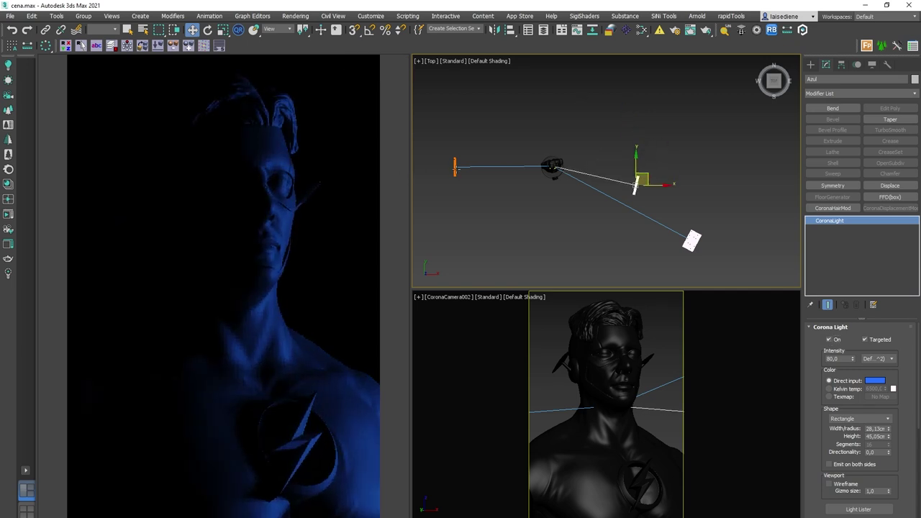
left_click(829, 339)
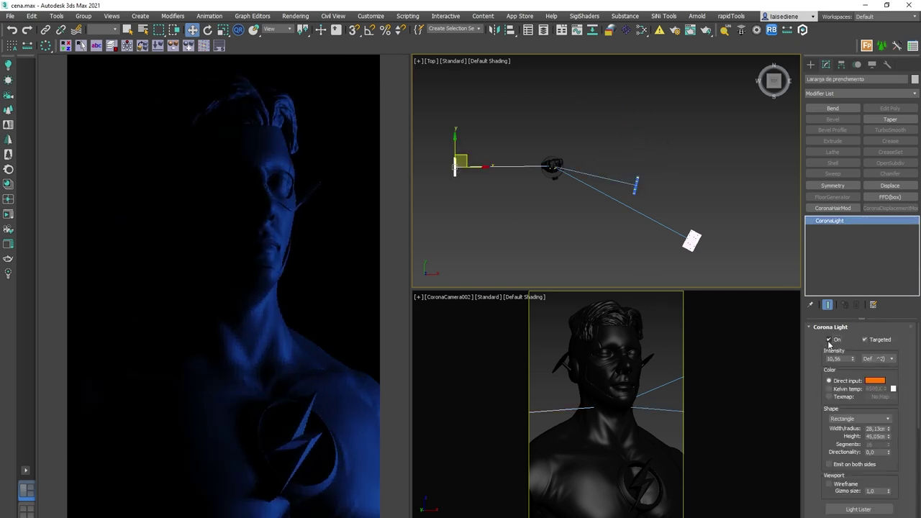
mouse_move(470, 167)
left_mouse_down()
mouse_move(539, 173)
mouse_move(516, 190)
left_mouse_up()
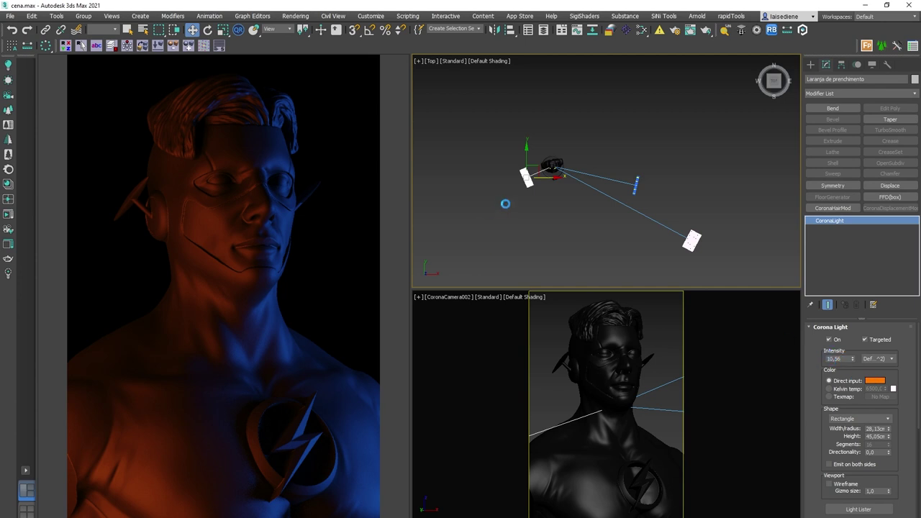
key("ctrl+z")
left_click_drag(516, 176, 526, 175)
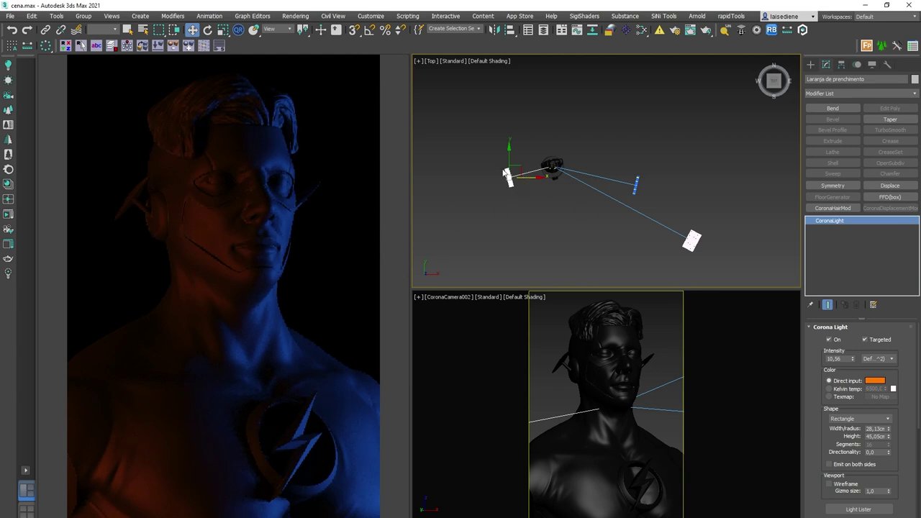
- Reposition the blue Azul and orange lights so the bust is lit half orange, half blue
left_click(636, 186)
mouse_move(656, 186)
left_mouse_down()
mouse_move(612, 177)
mouse_move(619, 194)
mouse_move(634, 155)
mouse_move(619, 190)
left_mouse_up()
left_click(509, 174)
mouse_move(519, 167)
left_mouse_down()
mouse_move(469, 180)
mouse_move(504, 176)
mouse_move(494, 178)
mouse_move(499, 193)
mouse_move(492, 169)
mouse_move(494, 186)
left_mouse_up()
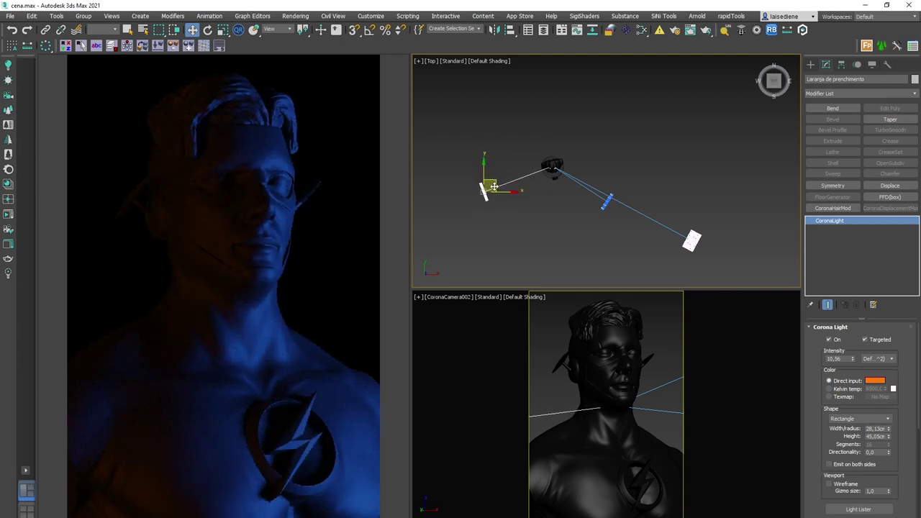
mouse_move(509, 191)
left_mouse_down()
mouse_move(519, 192)
mouse_move(476, 180)
left_mouse_up()
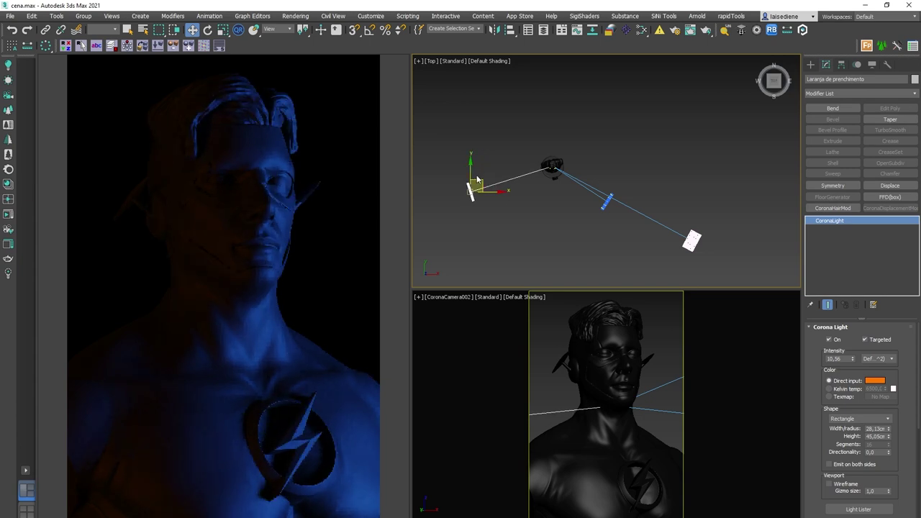
mouse_move(487, 194)
left_mouse_down()
mouse_move(527, 195)
mouse_move(509, 156)
left_mouse_up()
left_click(609, 197)
left_click_drag(614, 190, 596, 167)
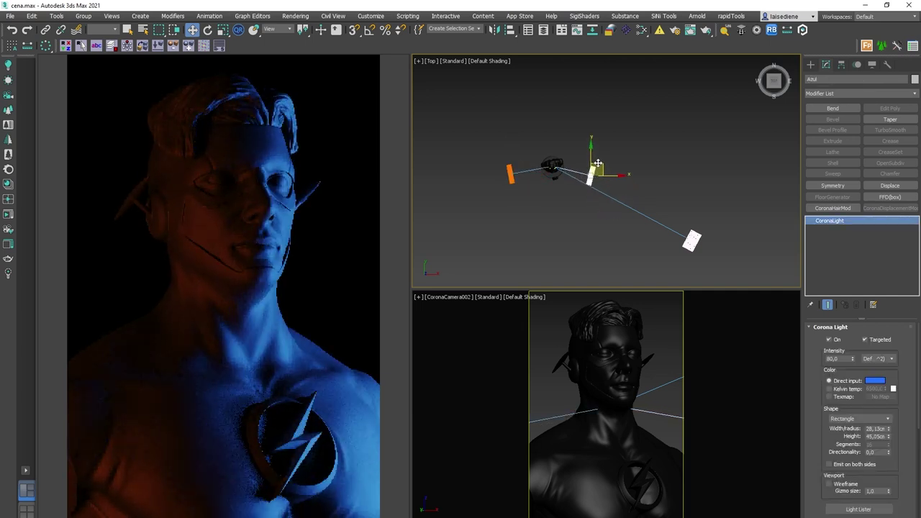
left_click_drag(606, 177, 601, 177)
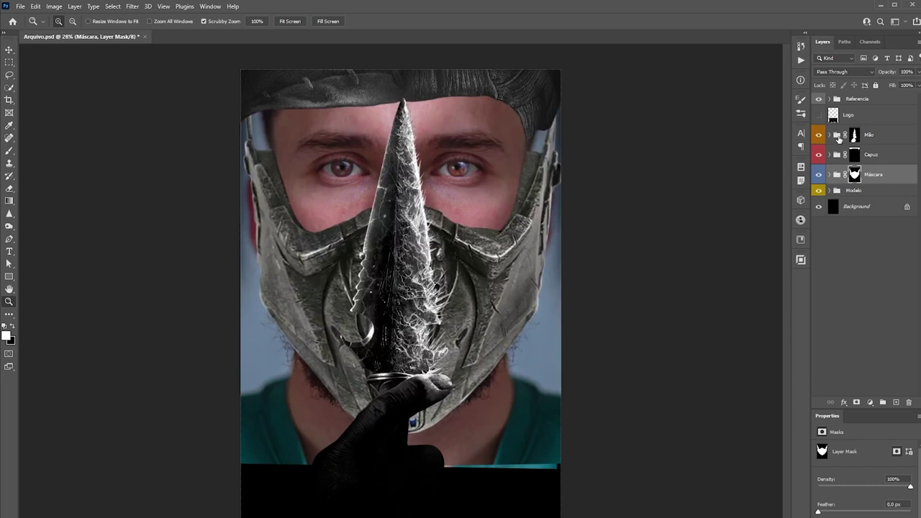
- Try a masked Group 1 around the Máscara layer, then return Máscara and delete Group 1
left_click(829, 175)
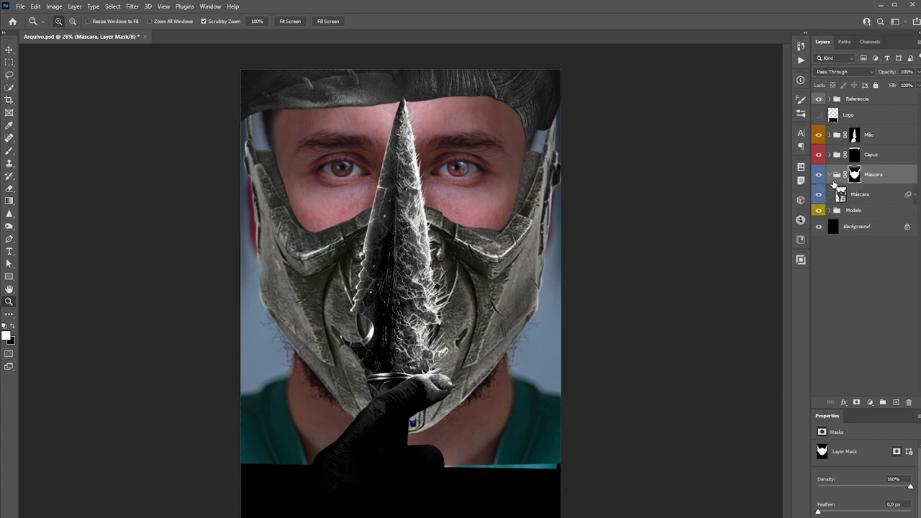
left_click(840, 193)
key("ctrl+g")
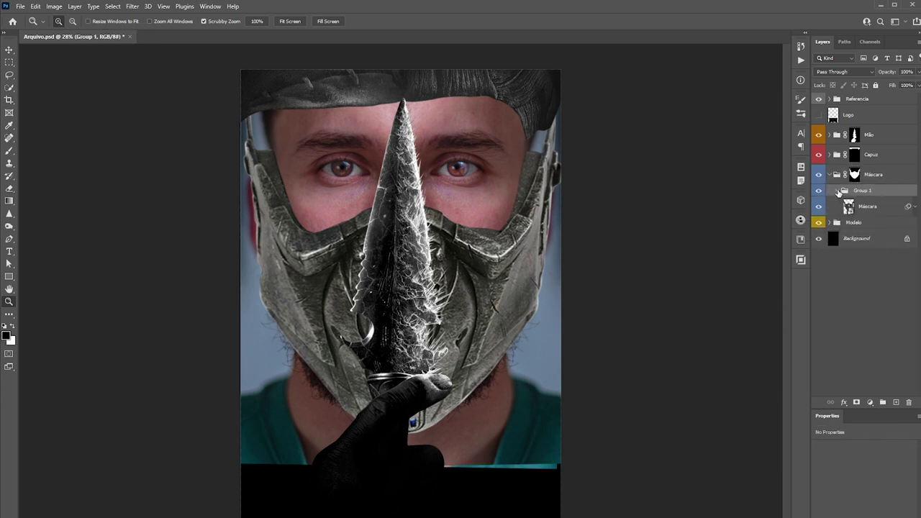
left_click(838, 191)
left_click_drag(849, 191, 857, 166)
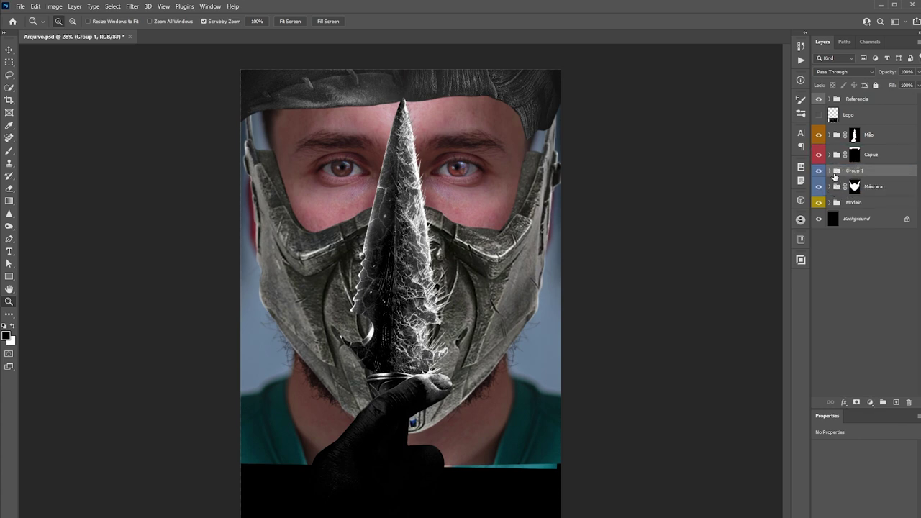
left_click(838, 187, "ctrl")
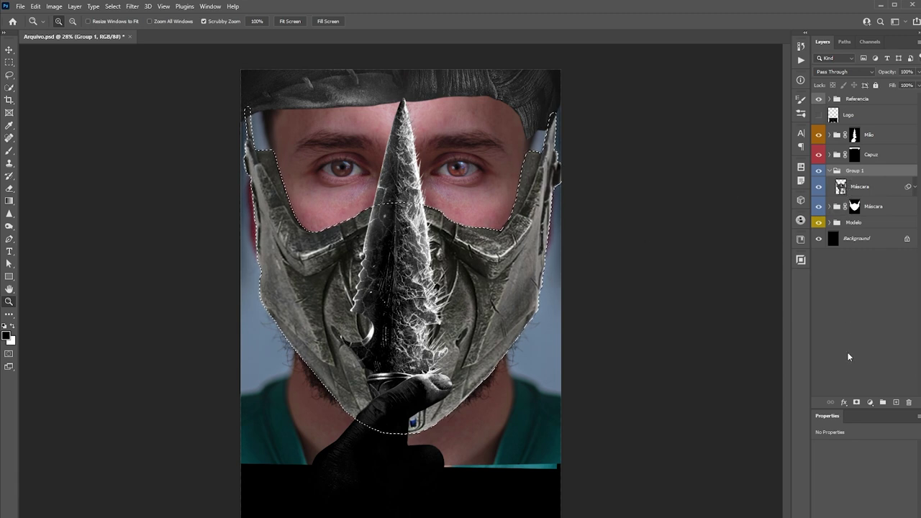
left_click(856, 402)
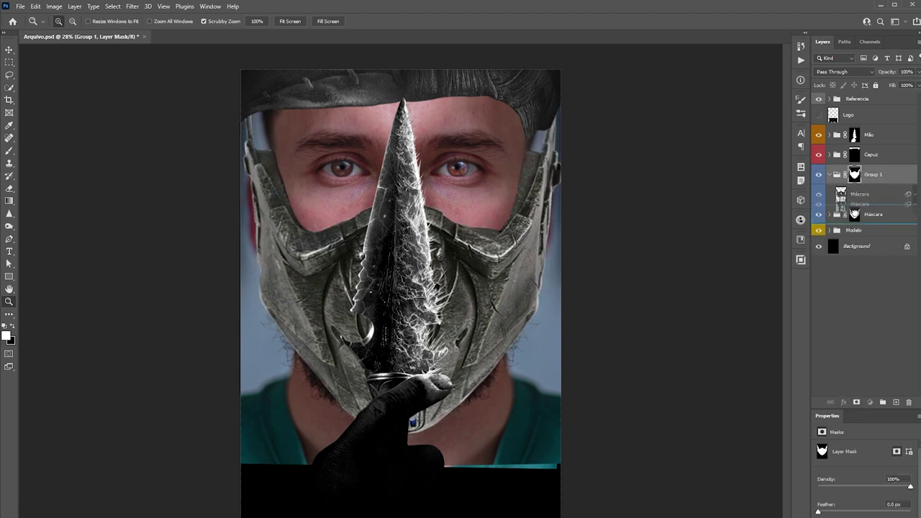
left_click_drag(846, 200, 873, 213)
mouse_move(873, 174)
left_mouse_down()
mouse_move(897, 392)
mouse_move(909, 401)
left_mouse_up()
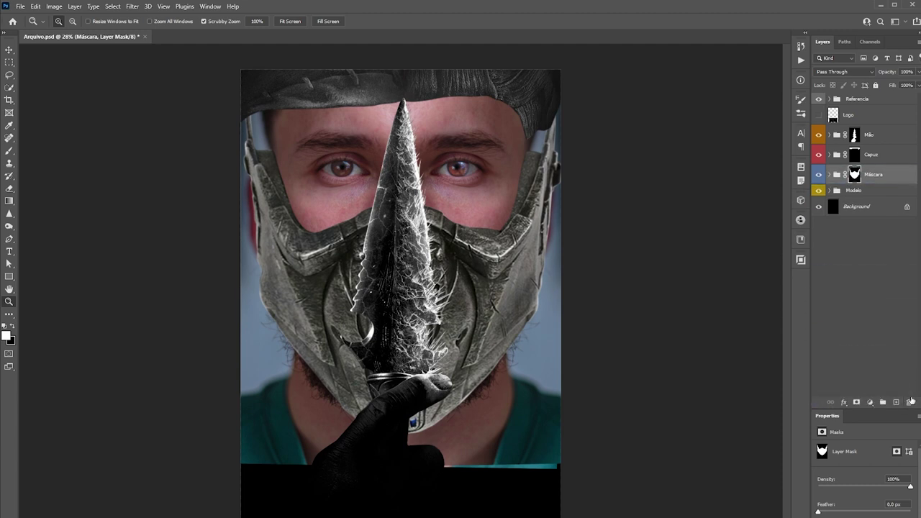
- Label the Máscara group blue and zoom to see the whole poster
right_click(840, 176)
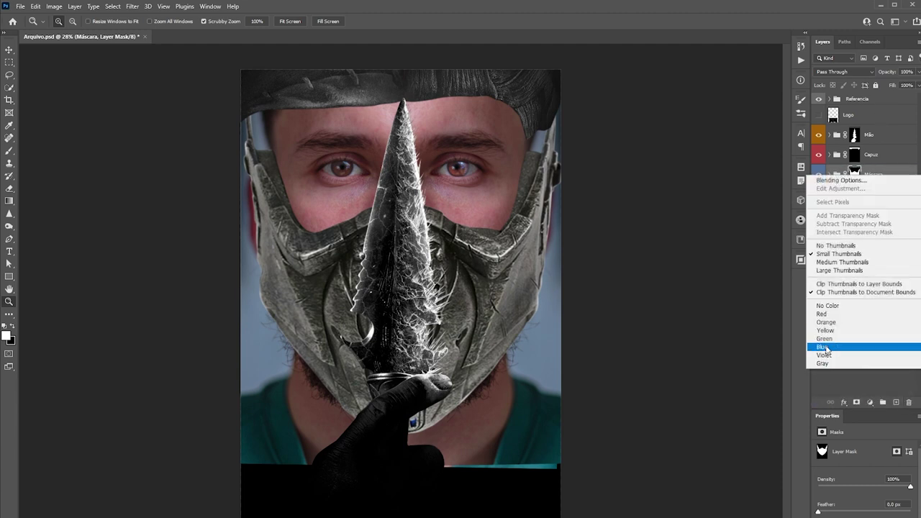
left_click(696, 277)
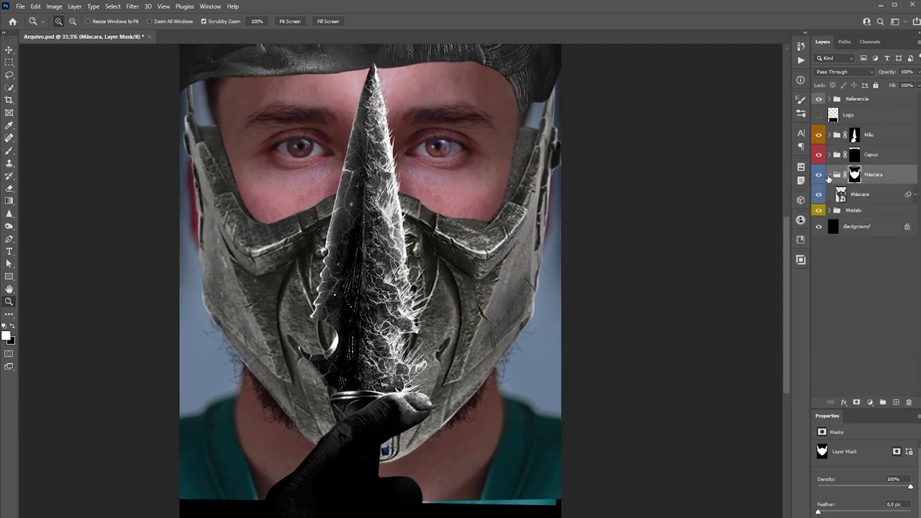
left_click(403, 271, "alt")
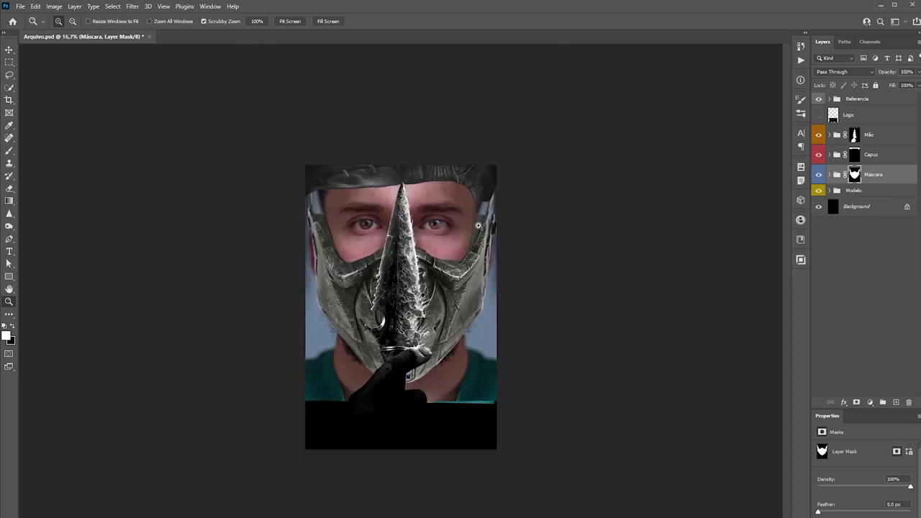
left_click_drag(501, 227, 496, 185)
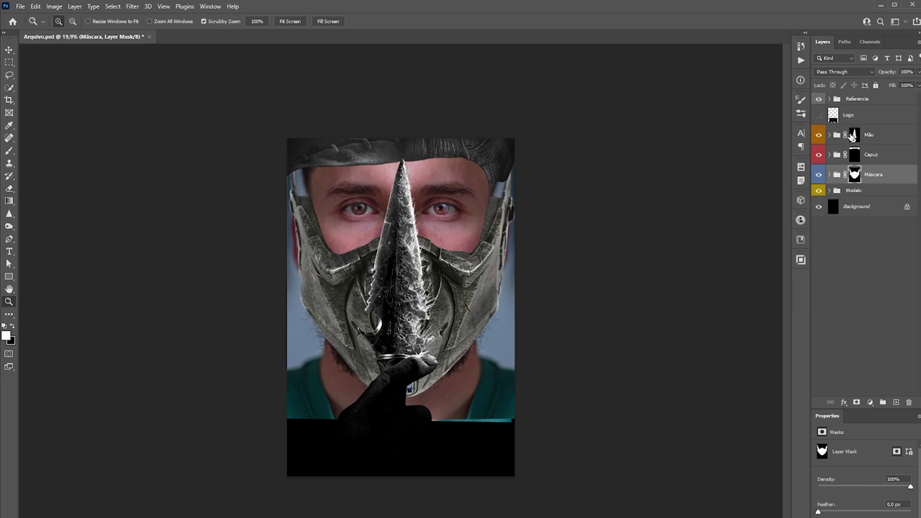
- Create a green-labelled group named 'Ambientacao' above the Mão group
left_click(878, 136)
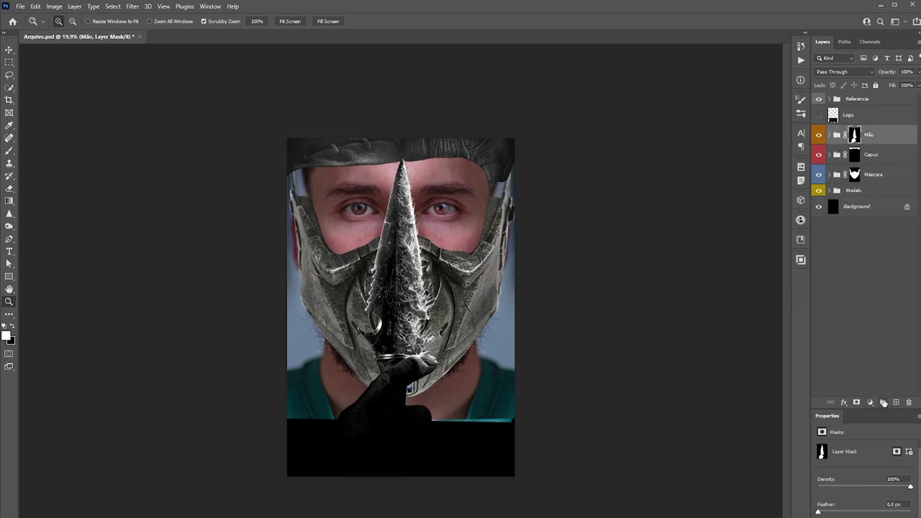
left_click(883, 403)
double_click(860, 131)
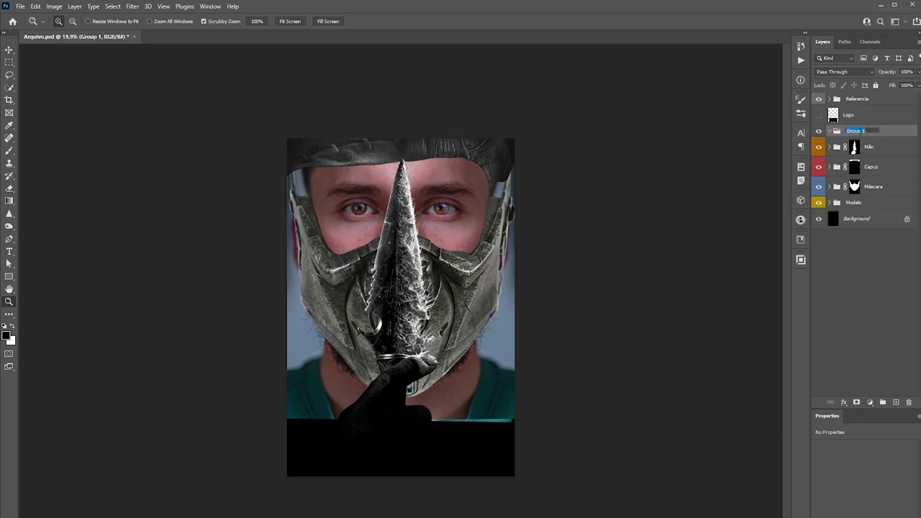
type("Ambientacao")
key("Return")
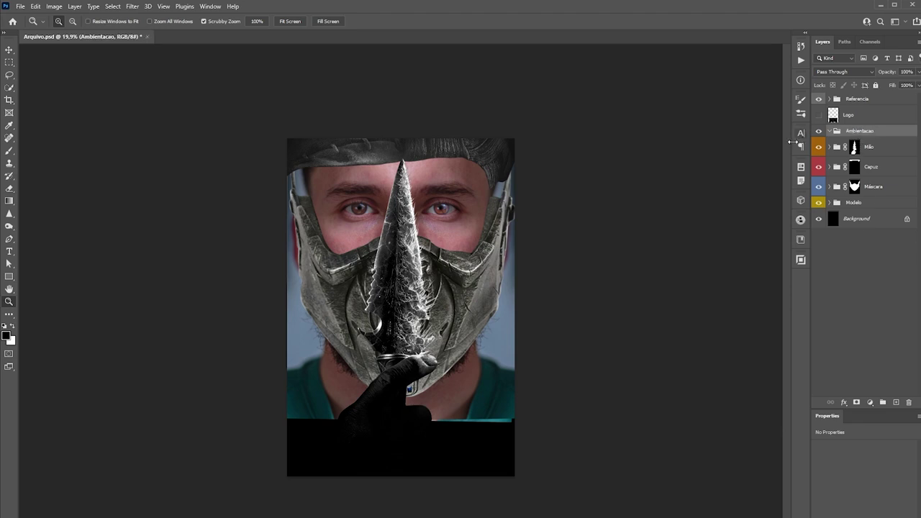
right_click(863, 133)
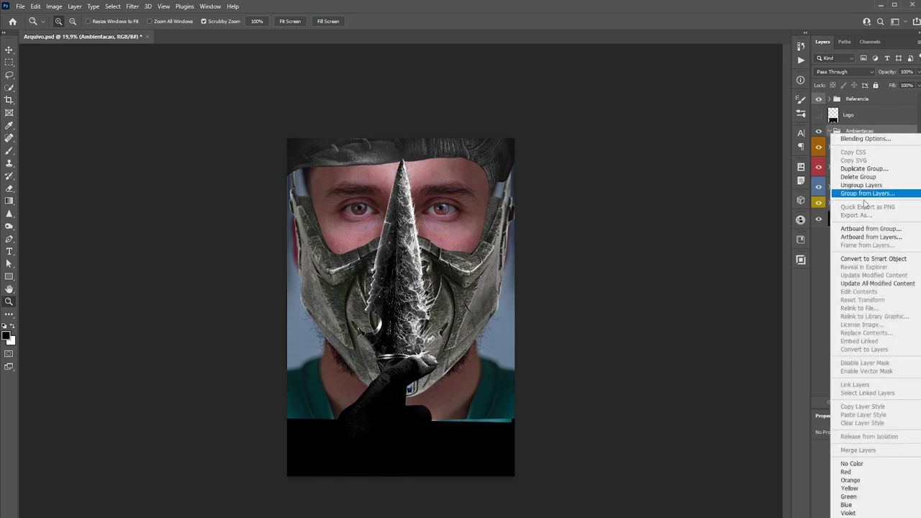
left_click(851, 496)
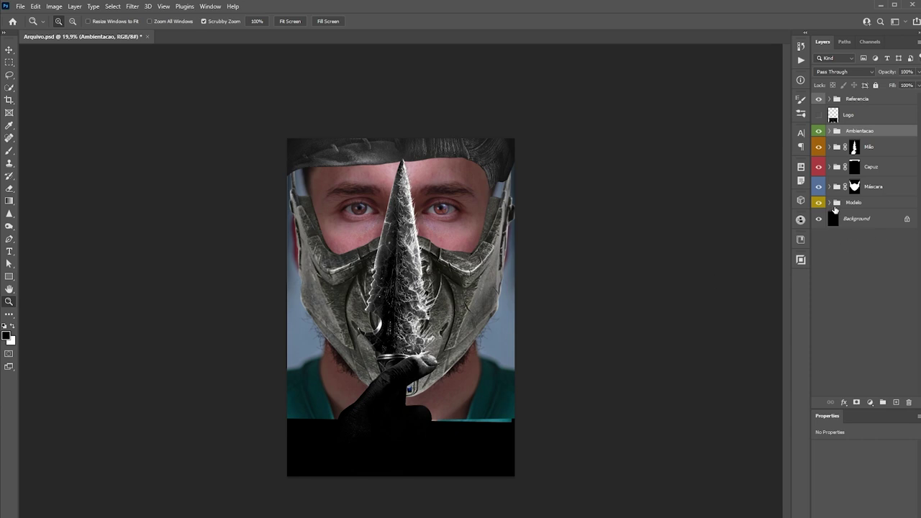
- Add a black Solid Color fill layer, sombra, above Olho in the Modelo group
left_click(829, 202)
left_click(875, 220)
left_click(870, 402)
left_click(805, 80)
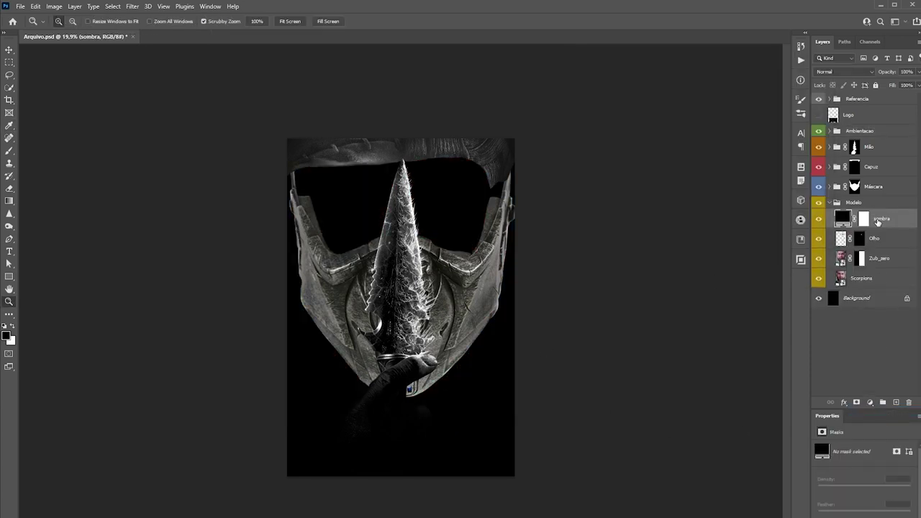
- Invert the sombra mask to reveal the face and uncheck the brush's Transfer setting
left_click(864, 218)
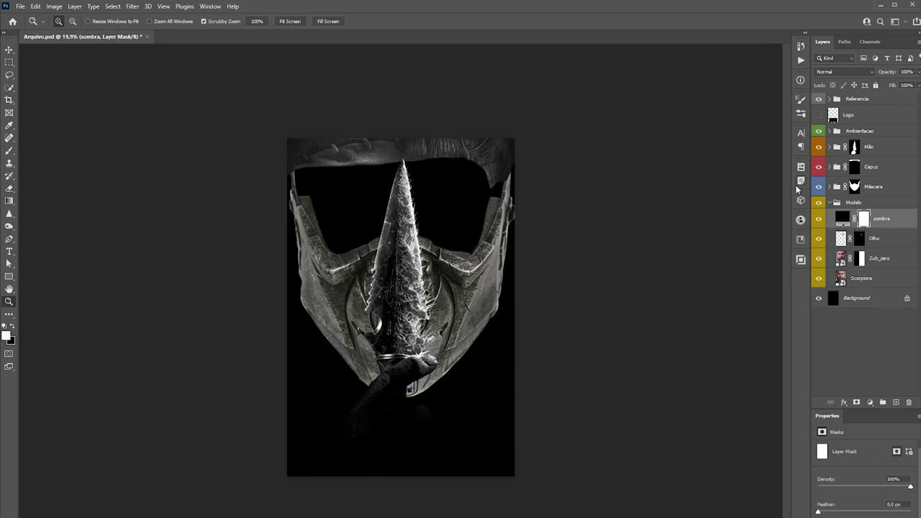
key("ctrl+i")
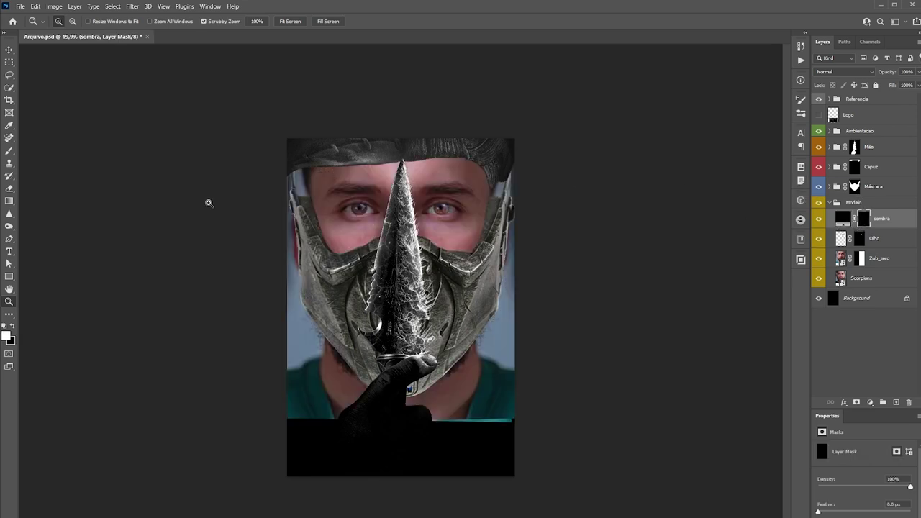
key("b")
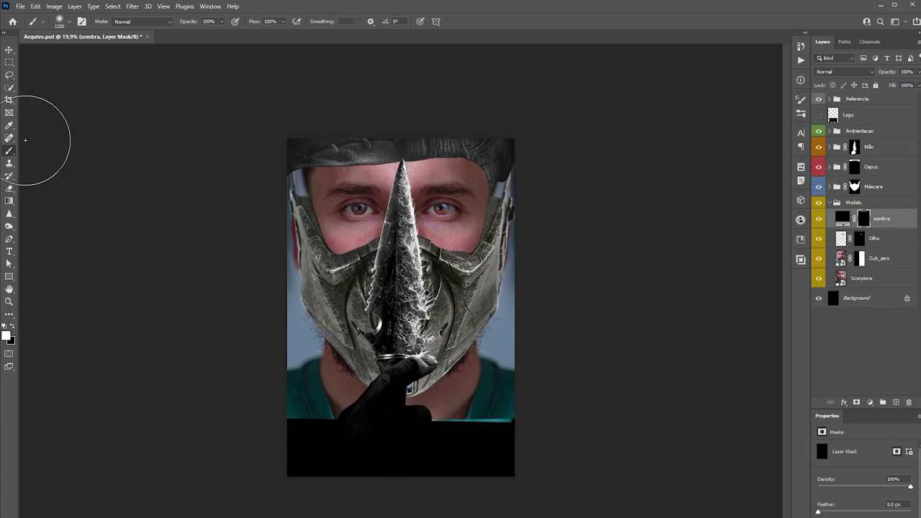
left_click(82, 21)
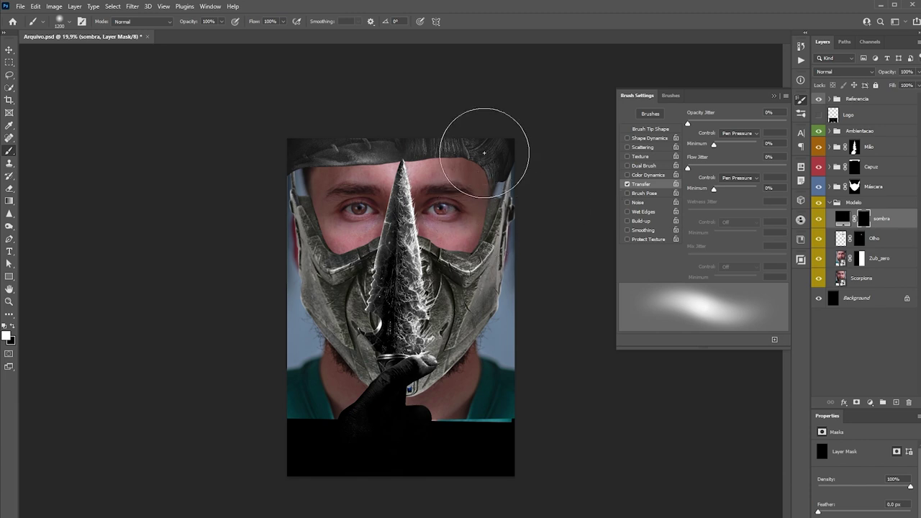
left_click(627, 184)
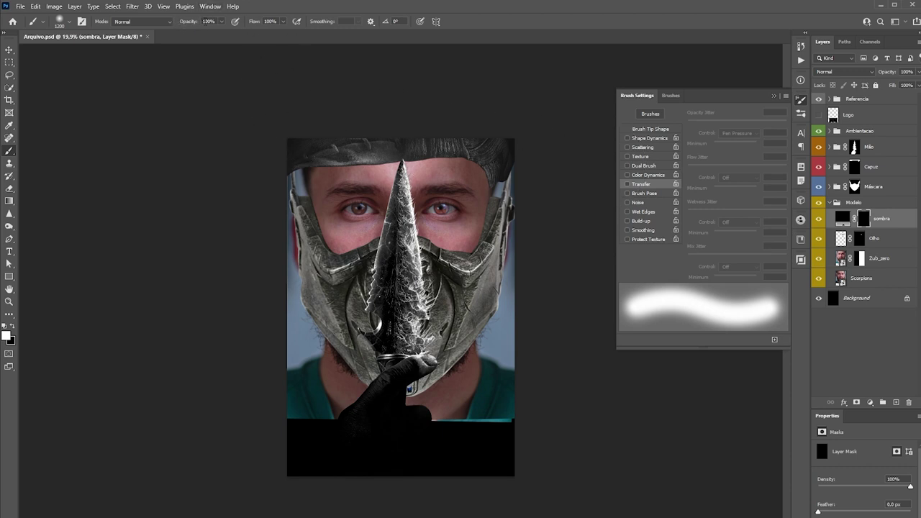
left_click(636, 191)
left_click(774, 96)
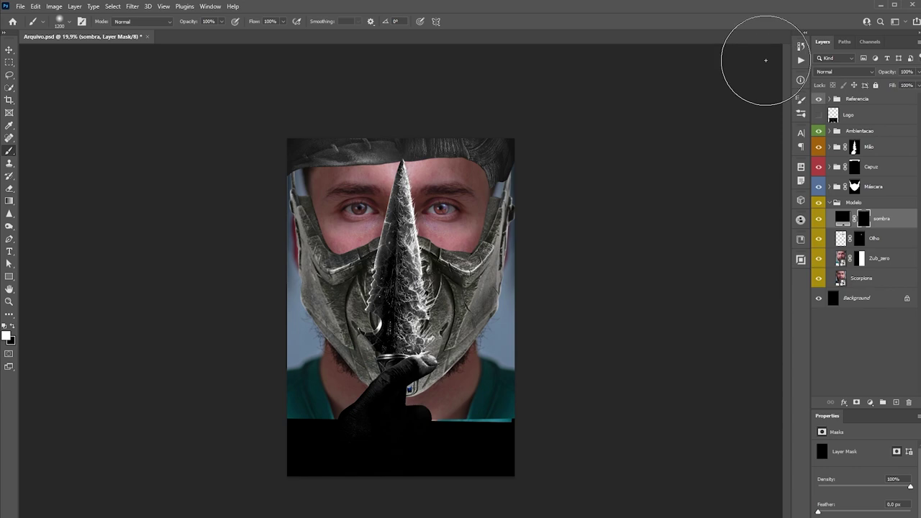
- Paint white on the sombra mask along the image's left edge and the top hair band
key("z")
left_click_drag(403, 204, 438, 205)
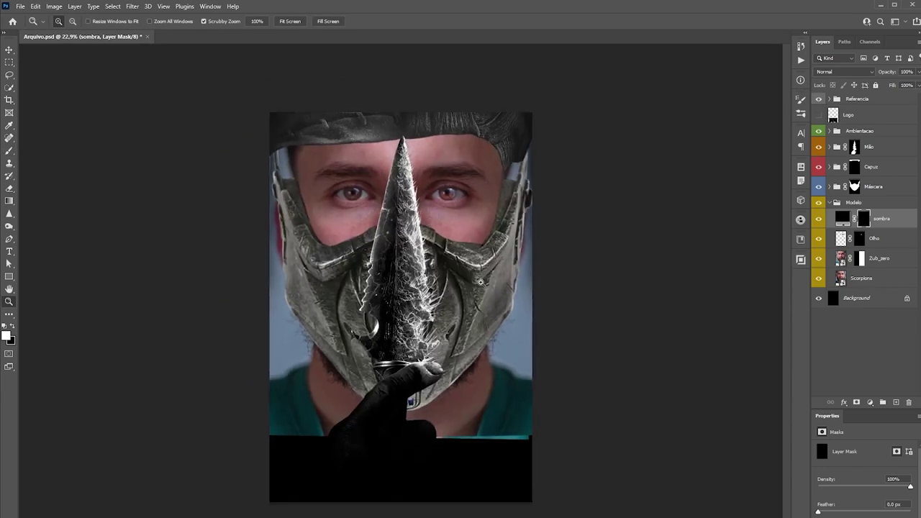
key("x")
key("b")
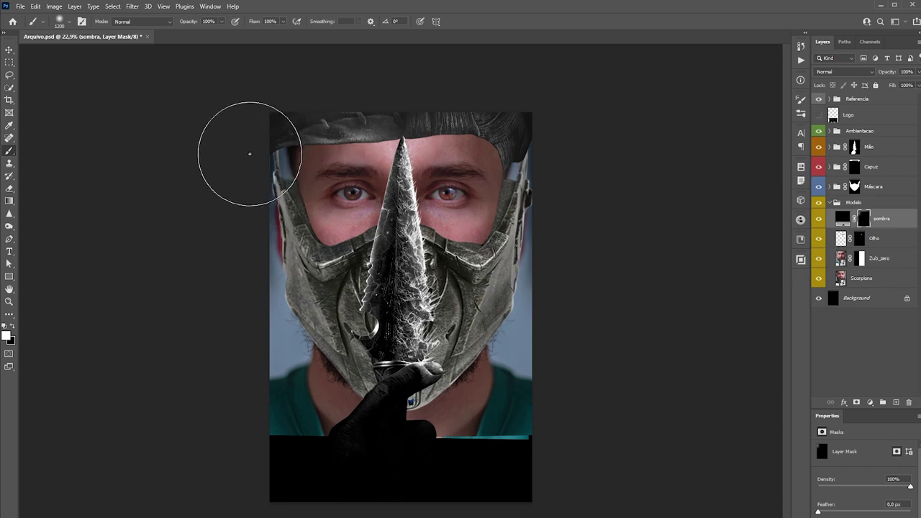
mouse_move(239, 164)
left_mouse_down()
mouse_move(251, 359)
mouse_move(559, 376)
mouse_move(582, 267)
mouse_move(582, 175)
mouse_move(569, 206)
mouse_move(567, 170)
mouse_move(565, 230)
mouse_move(580, 281)
mouse_move(539, 283)
left_mouse_up()
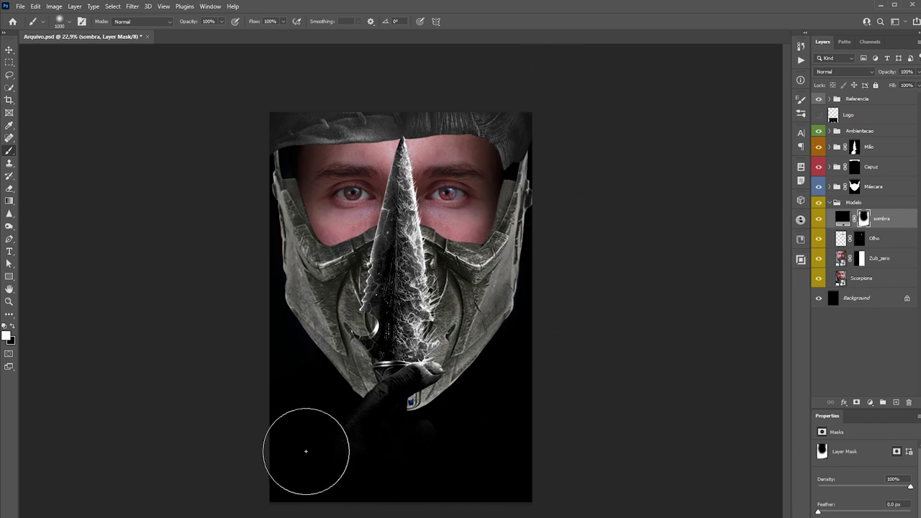
key("bracketleft")
key("bracketleft")
key("bracketleft")
key("bracketleft")
key("bracketleft")
key("bracketleft")
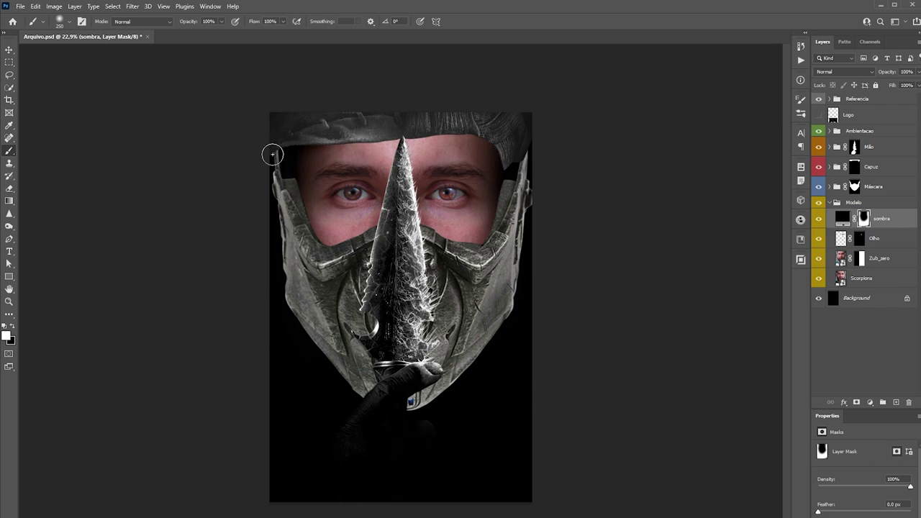
mouse_move(398, 133)
left_mouse_down()
mouse_move(448, 127)
mouse_move(505, 139)
left_mouse_up()
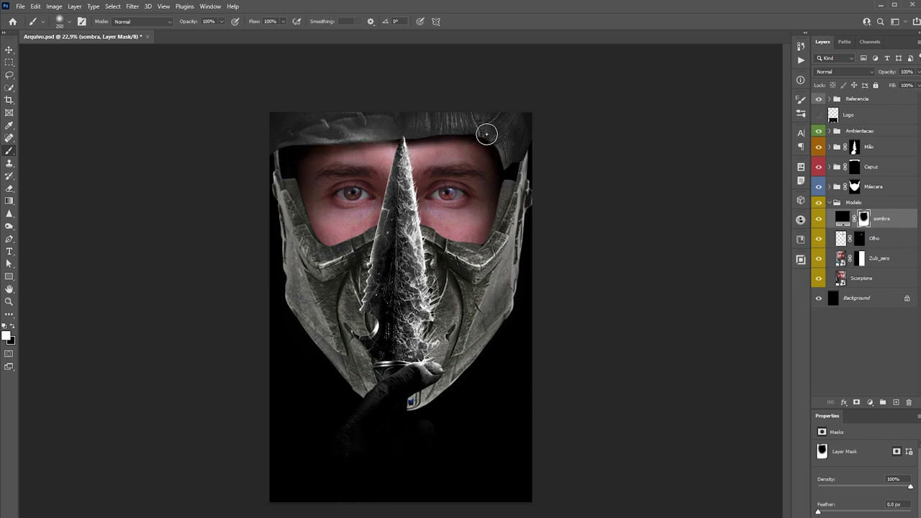
left_click_drag(365, 138, 279, 148)
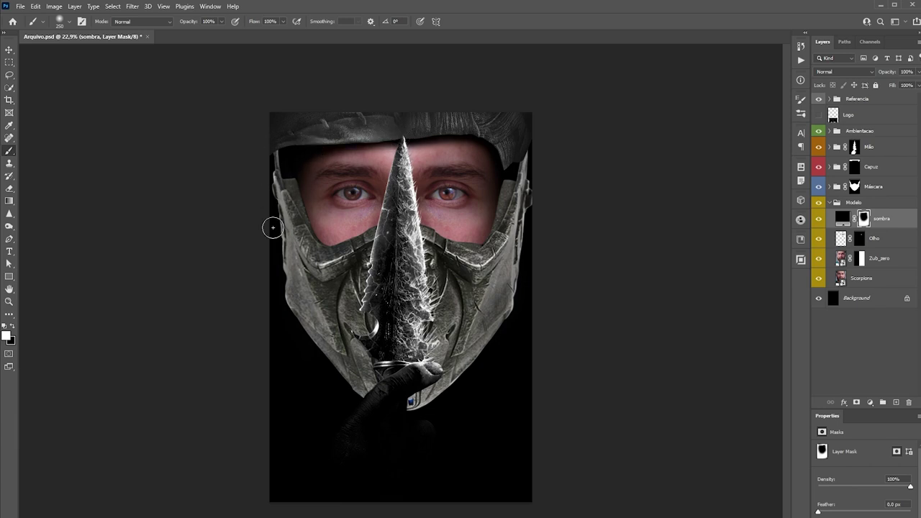
- Shade the left cheek, top-left hood, spike edge and right cheek on the sombra mask
key("bracketright")
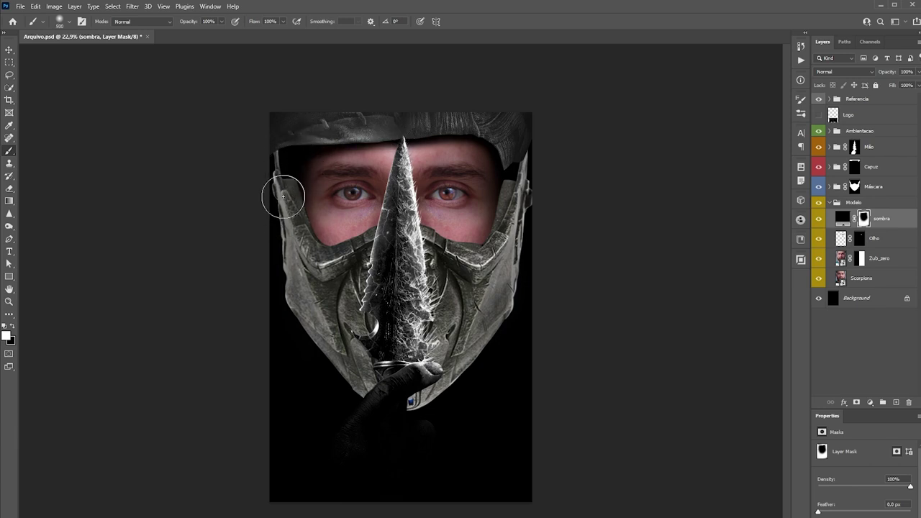
left_click_drag(283, 253, 364, 252)
left_click_drag(281, 191, 346, 263)
left_click_drag(270, 171, 330, 260)
left_click_drag(285, 212, 348, 245)
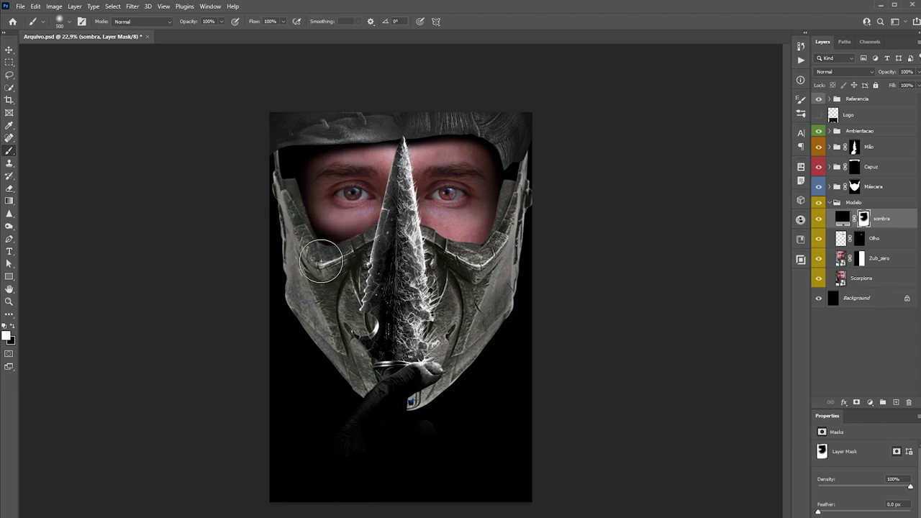
mouse_move(272, 173)
left_mouse_down()
mouse_move(323, 259)
mouse_move(332, 256)
left_mouse_up()
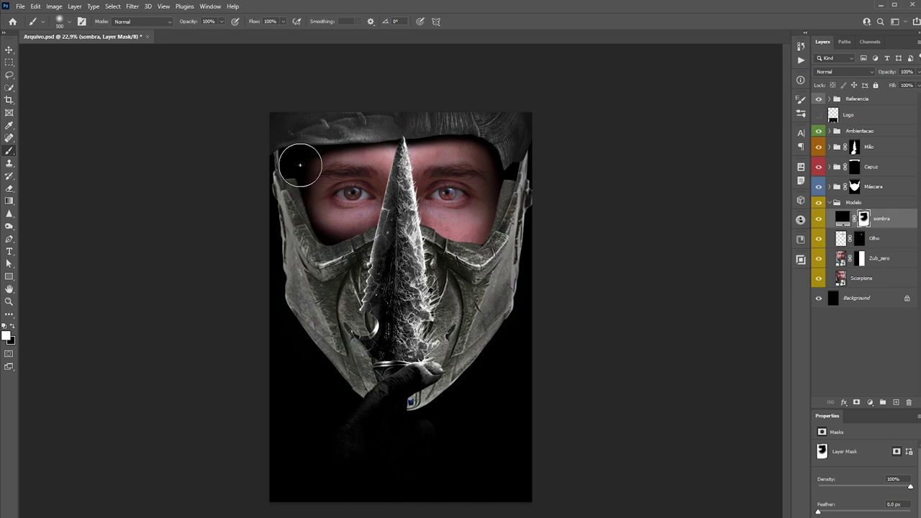
mouse_move(379, 131)
left_mouse_down()
mouse_move(340, 144)
mouse_move(403, 158)
mouse_move(393, 117)
mouse_move(485, 127)
mouse_move(402, 142)
left_mouse_up()
key("bracketleft")
key("bracketleft")
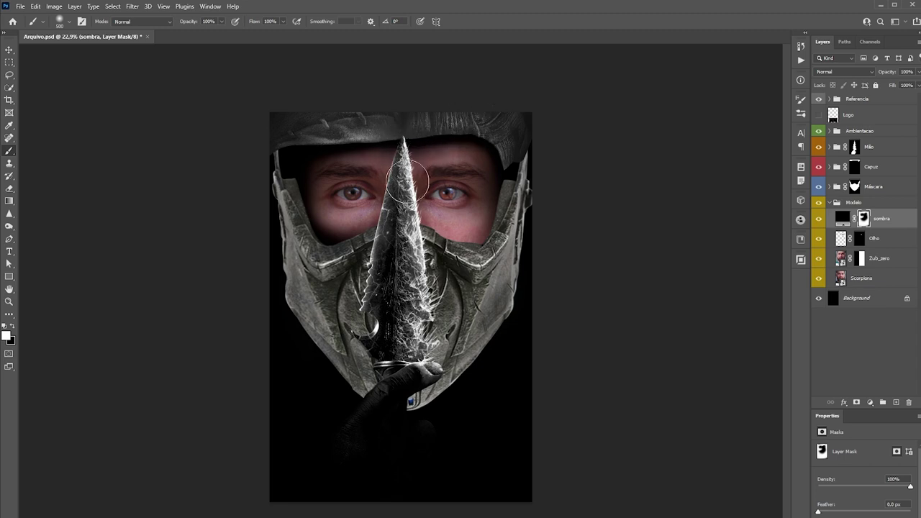
key("bracketleft")
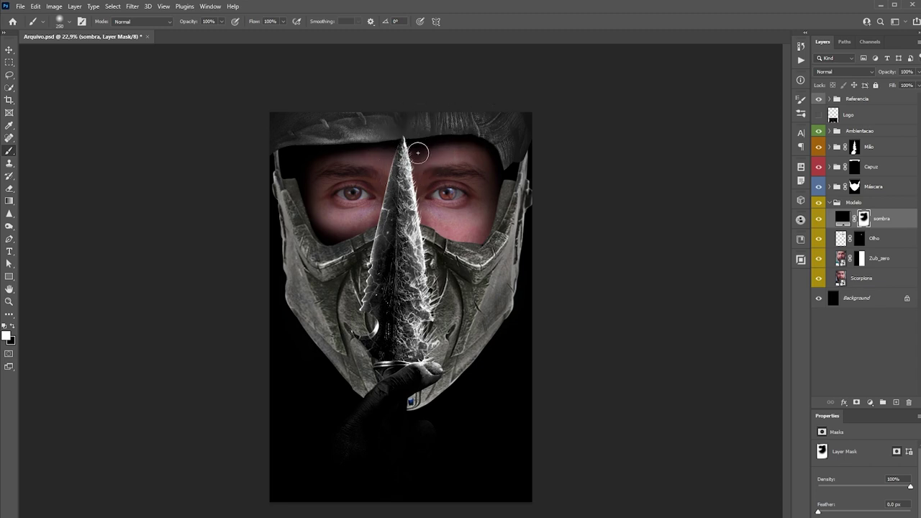
left_click_drag(417, 152, 420, 245)
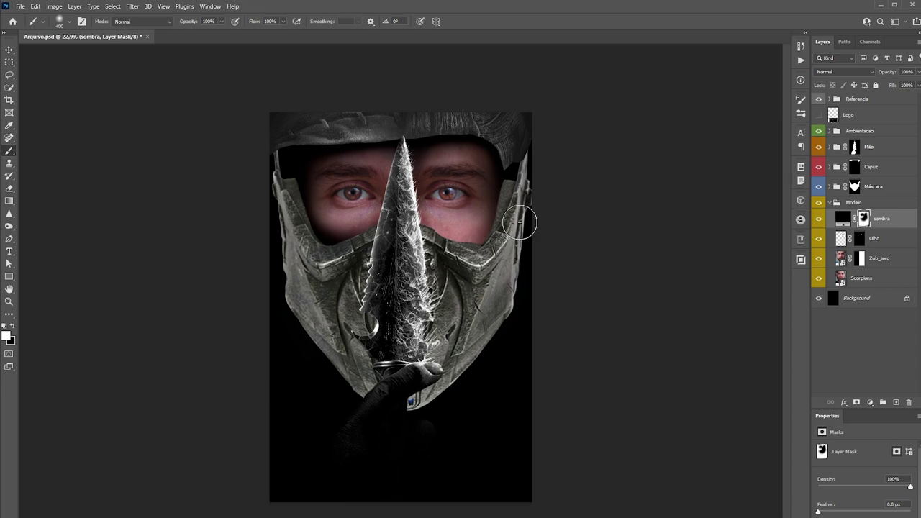
left_click_drag(493, 232, 475, 252)
key("bracketright")
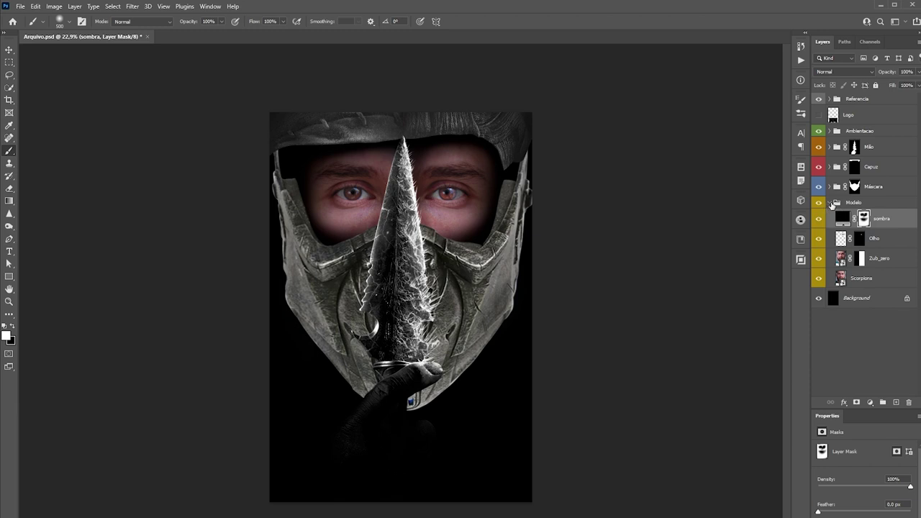
- Add a black Solid Color fill above Máscara and invert its mask to hide it
left_click(832, 203)
left_click(829, 186)
left_click(863, 208)
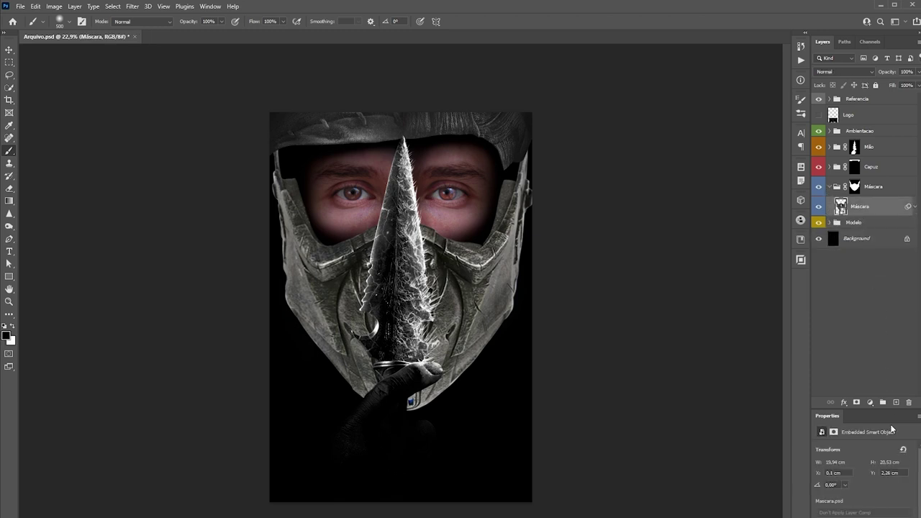
left_click(870, 403)
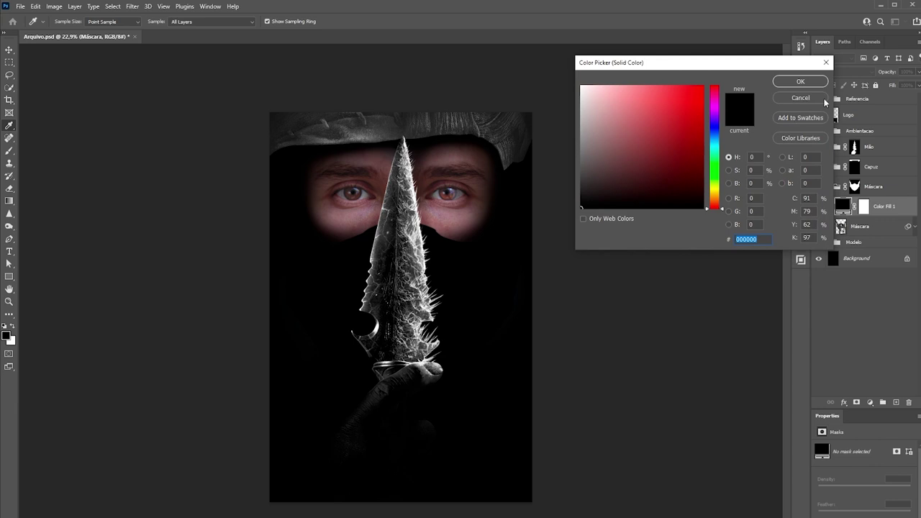
key("Return")
left_click(861, 207)
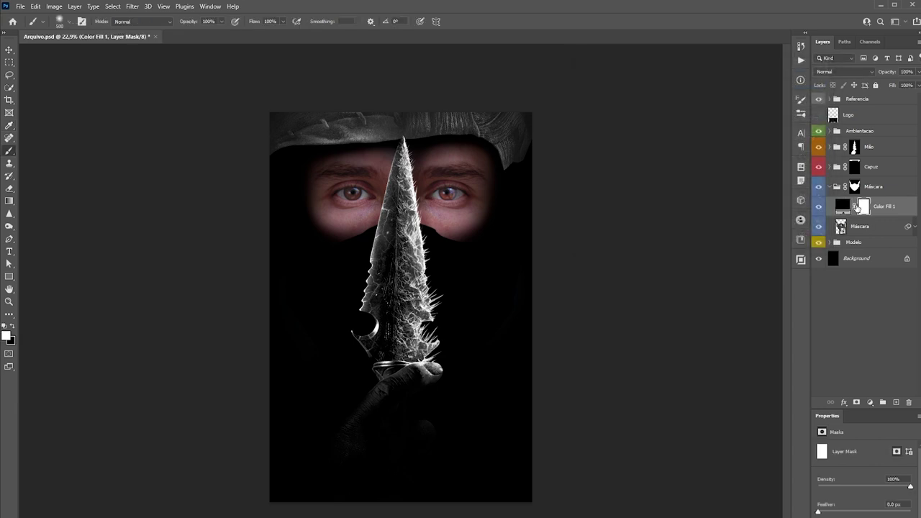
key("ctrl+i")
- Paint white on the Color Fill 1 mask to darken the helmet's right, lower and left edges
key("bracketright")
key("bracketright")
key("bracketright")
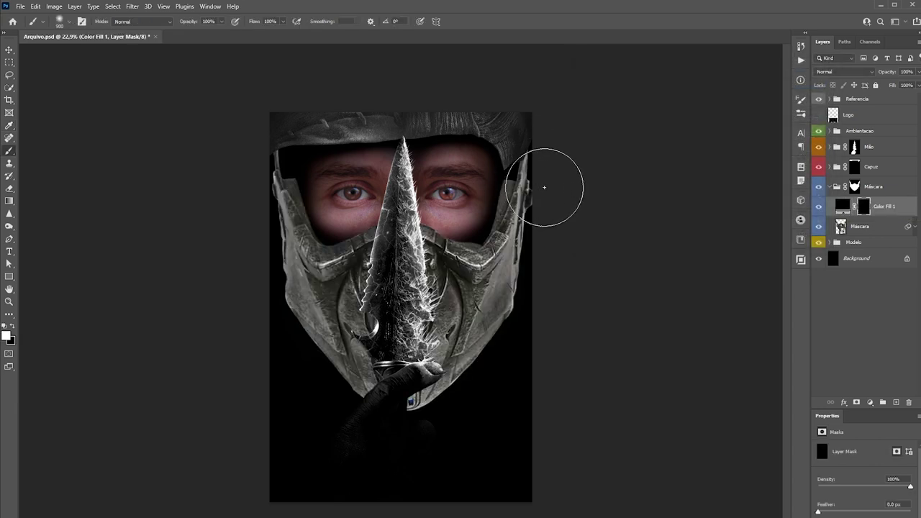
mouse_move(549, 165)
left_mouse_down()
mouse_move(544, 298)
mouse_move(518, 358)
mouse_move(446, 422)
left_mouse_up()
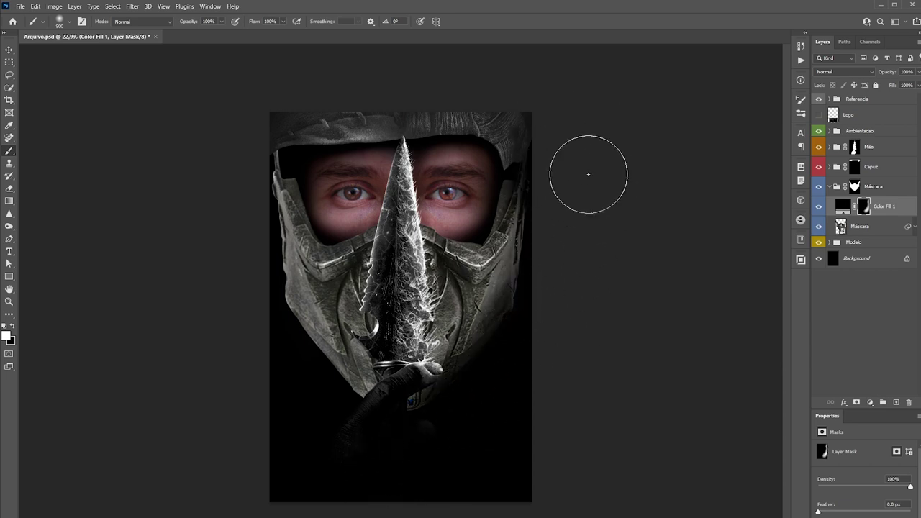
mouse_move(541, 277)
left_mouse_down()
mouse_move(471, 436)
mouse_move(385, 438)
mouse_move(273, 374)
mouse_move(251, 314)
mouse_move(311, 406)
mouse_move(242, 308)
left_mouse_up()
mouse_move(233, 189)
left_mouse_down()
mouse_move(247, 231)
mouse_move(255, 158)
mouse_move(263, 242)
mouse_move(293, 226)
left_mouse_up()
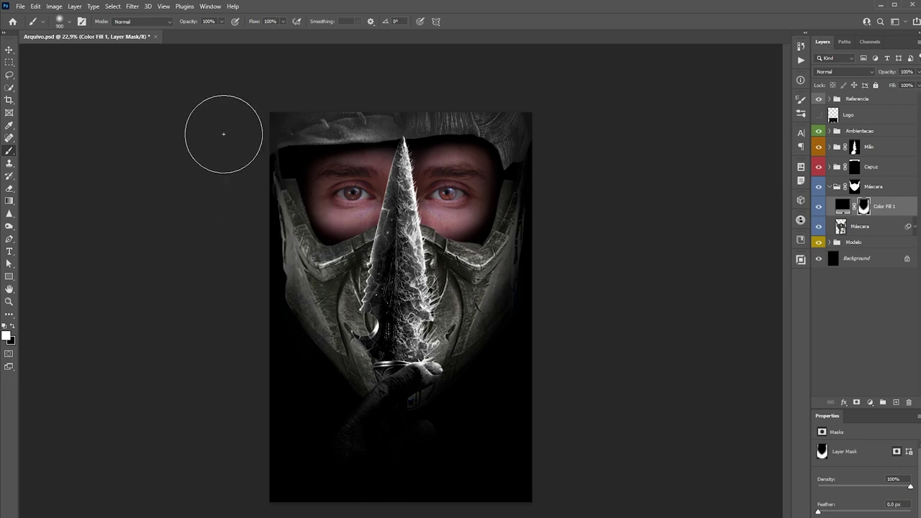
key("bracketleft")
key("bracketleft")
key("bracketleft")
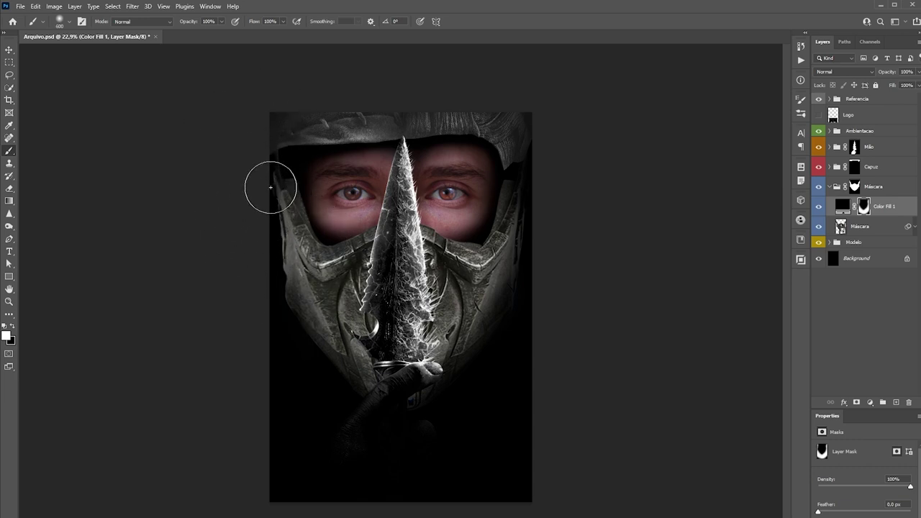
left_click_drag(281, 160, 338, 259)
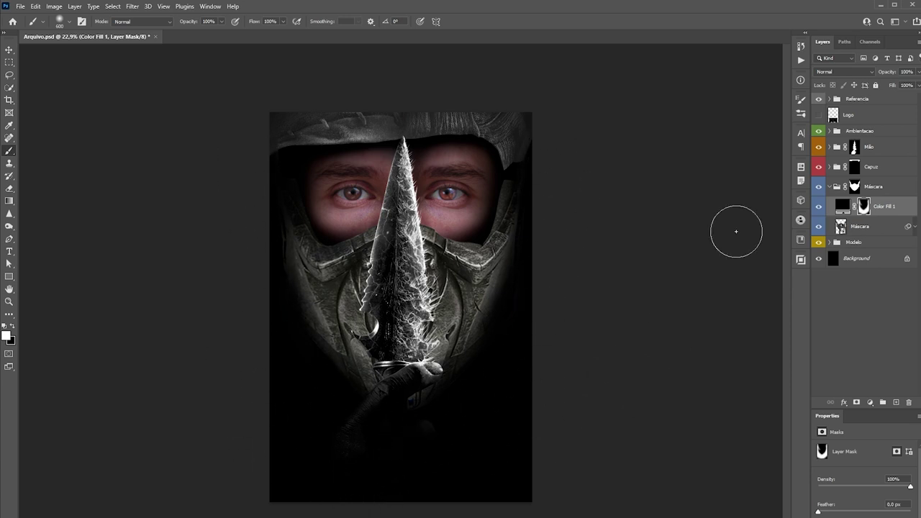
left_click(830, 187)
left_click(830, 166)
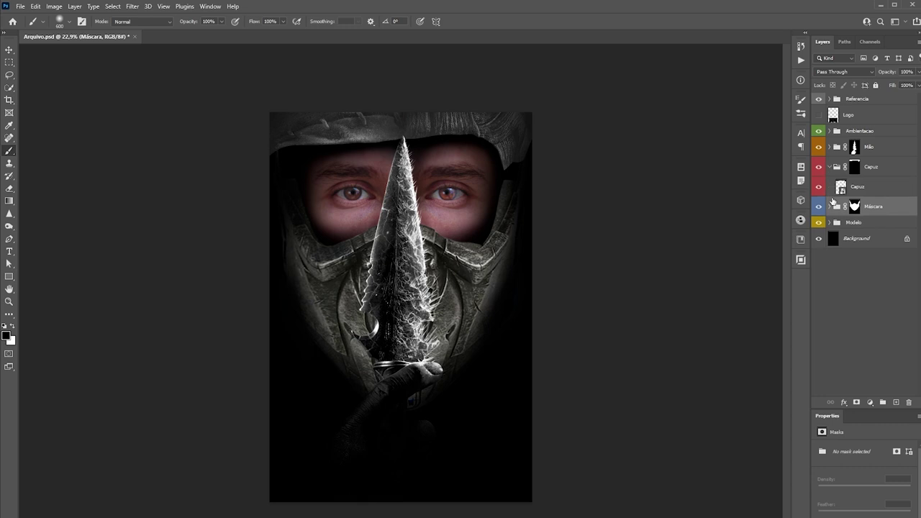
- Add a black Color Fill 2 above Capuz, then delete it
left_click(867, 187)
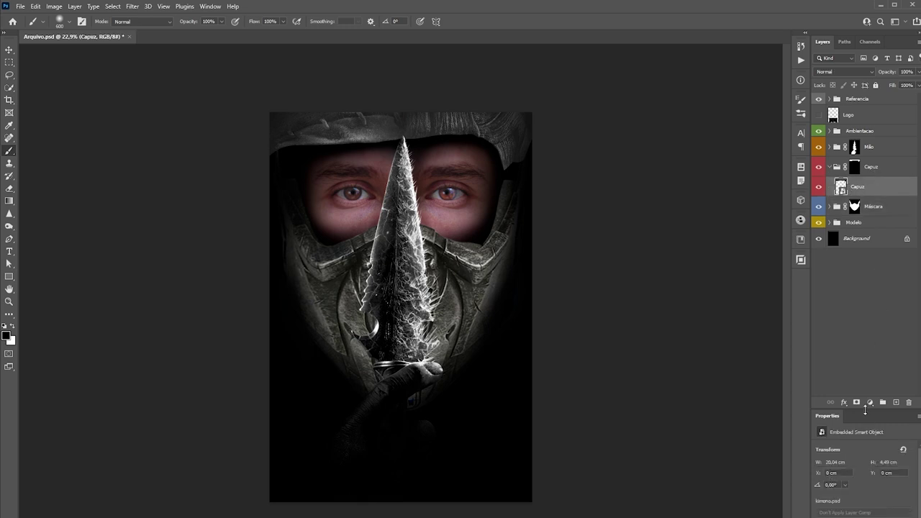
left_click(869, 402)
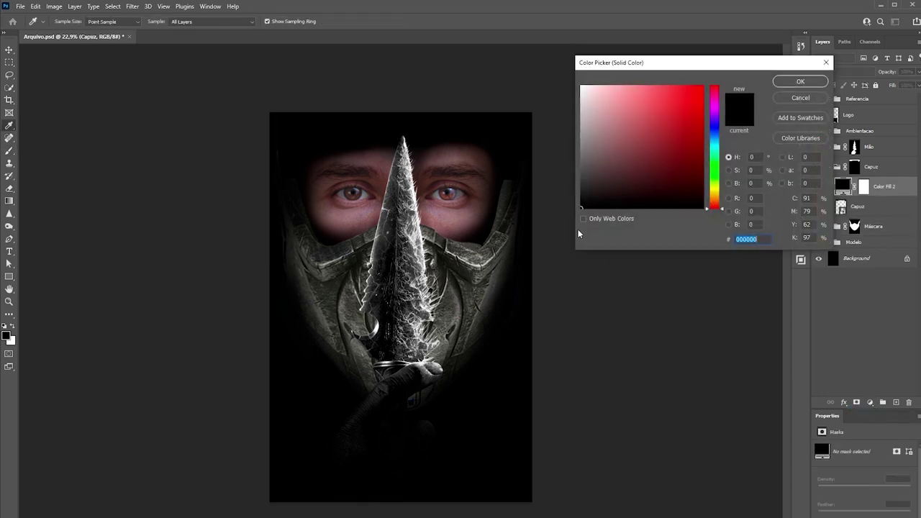
left_click(804, 81)
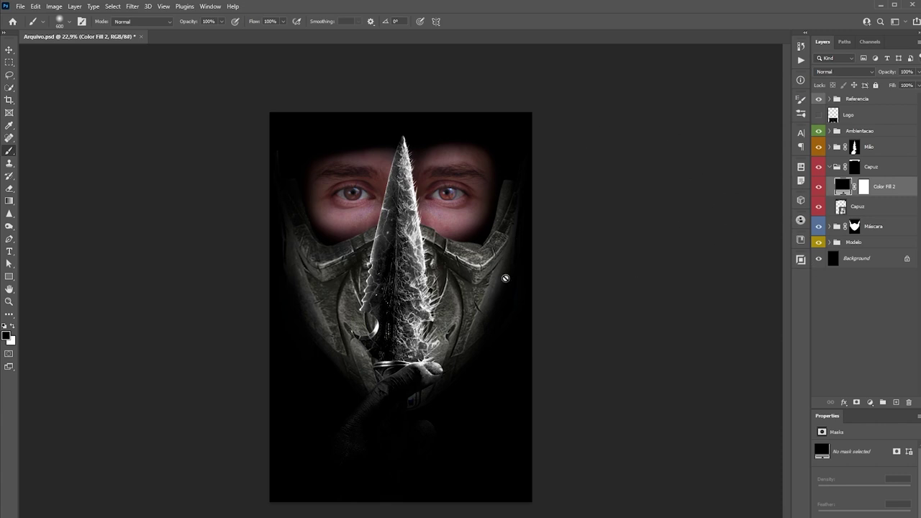
left_click_drag(846, 188, 912, 401)
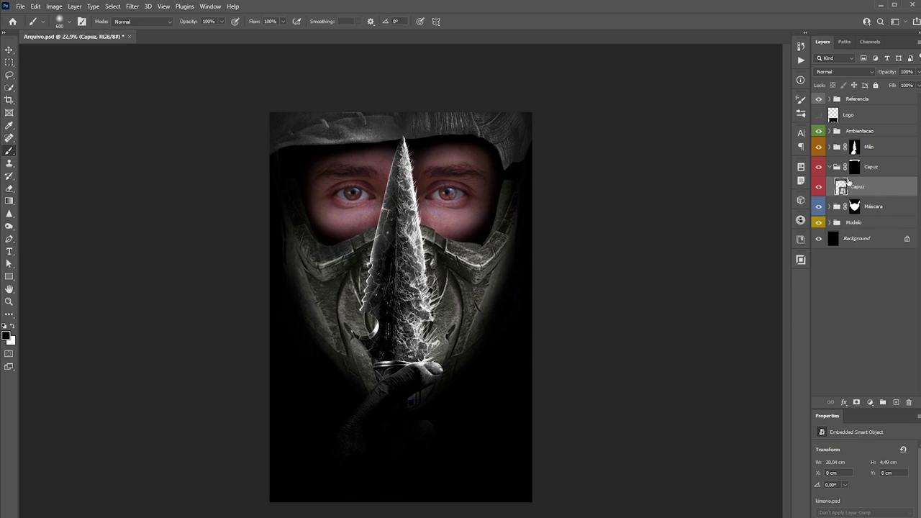
- Add a Curves adjustment in the Capuz group set to Multiply, with its mask inverted
left_click(872, 168)
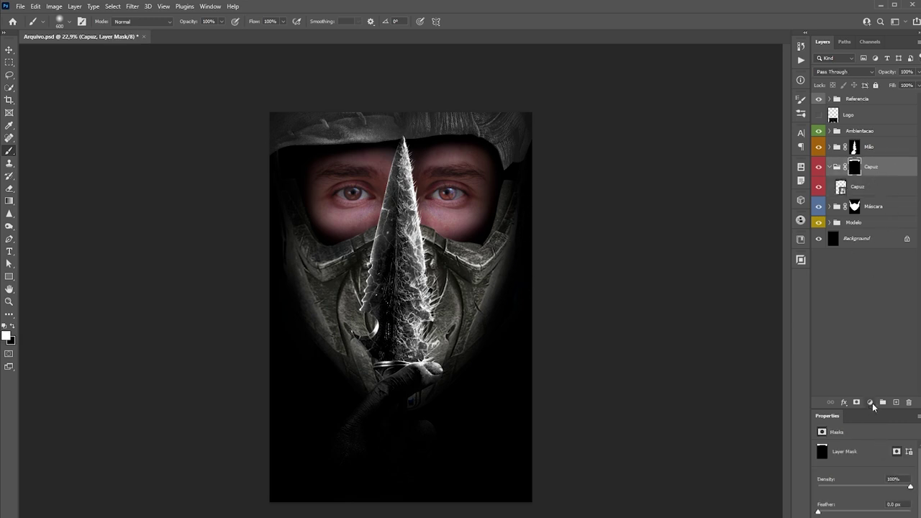
left_click(870, 403)
left_click(874, 458)
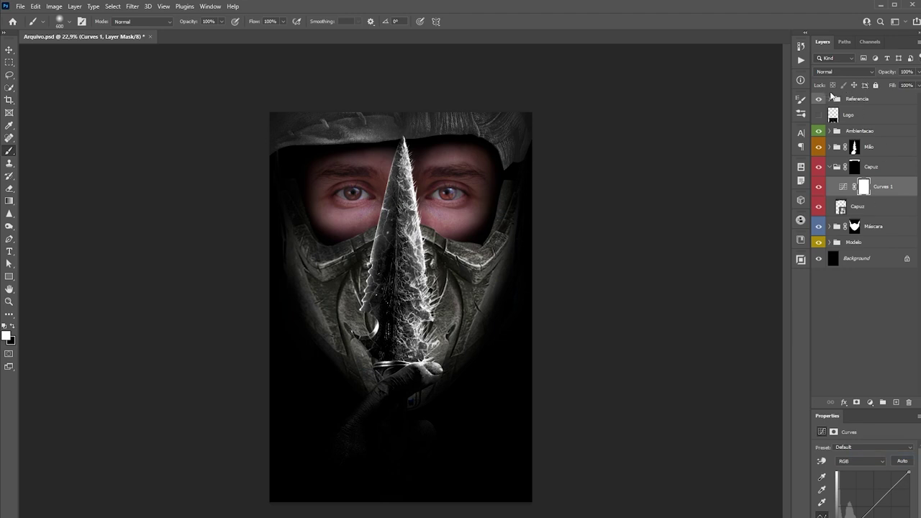
left_click(841, 72)
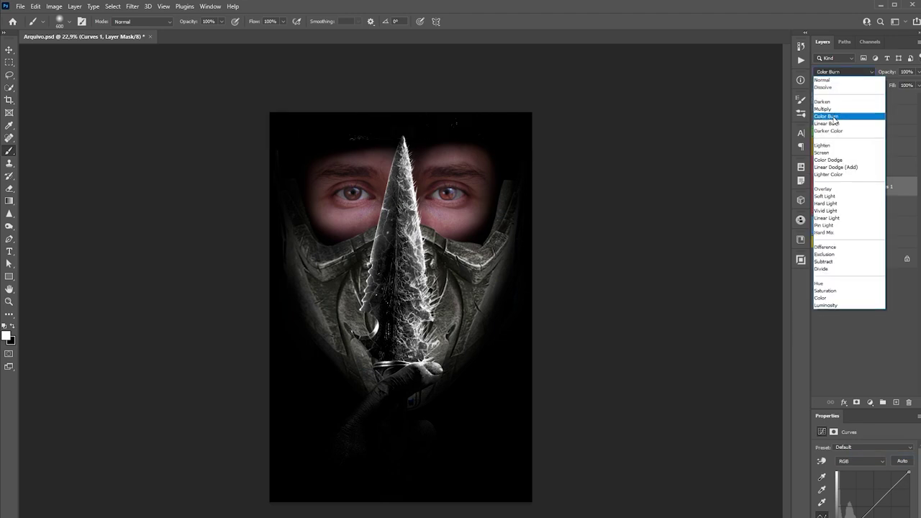
left_click(827, 109)
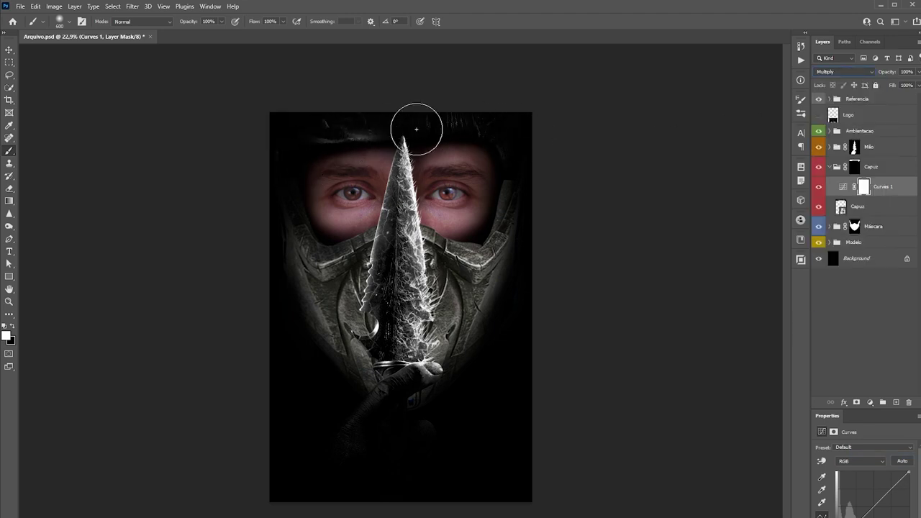
left_click(867, 186)
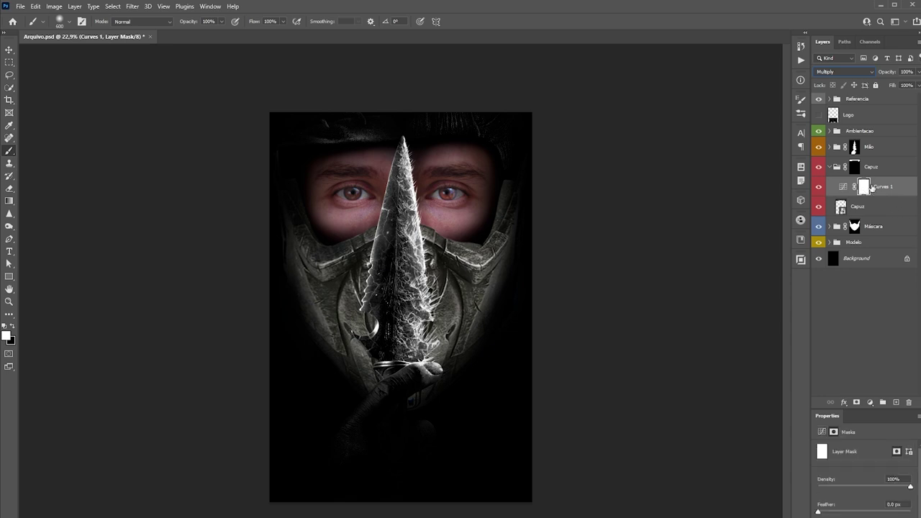
key("ctrl+i")
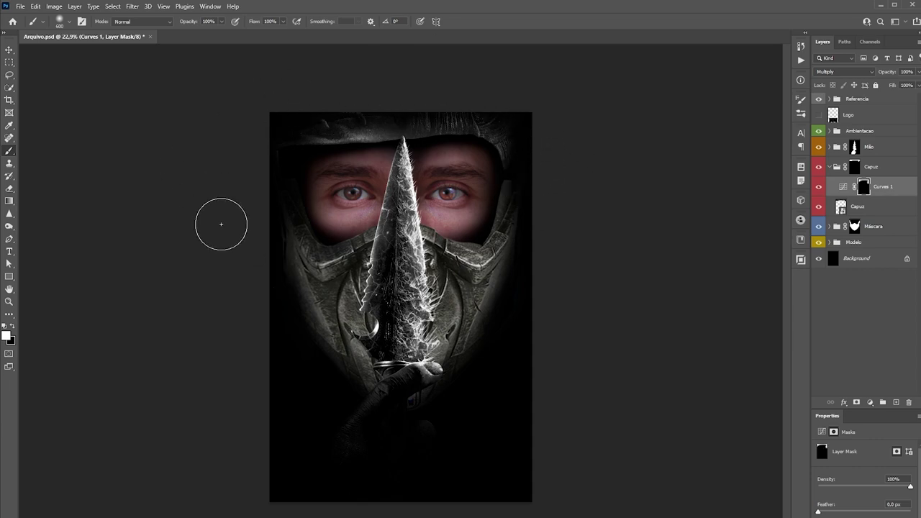
- Paint white on the Curves 1 mask along the hood's rim above the eyes with a smaller brush
key("z")
mouse_move(353, 113)
left_mouse_down()
mouse_move(413, 103)
mouse_move(440, 149)
left_mouse_up()
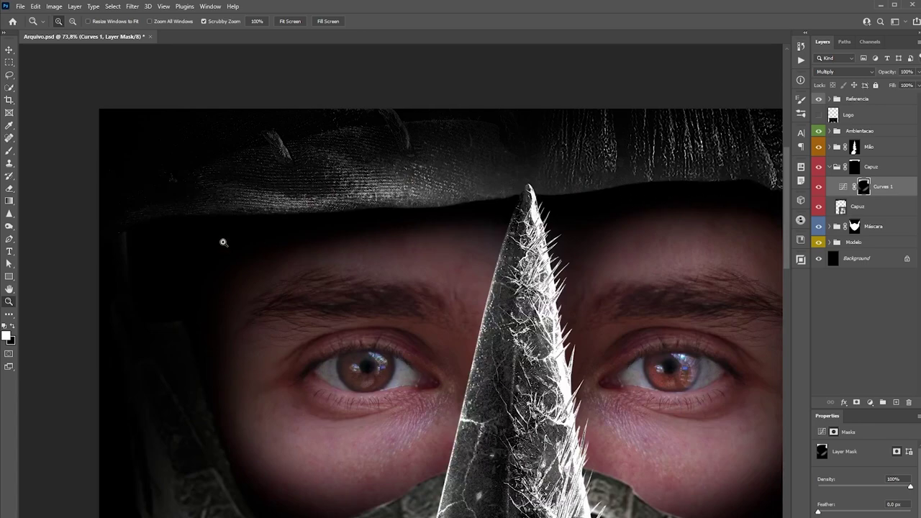
mouse_move(418, 223)
left_mouse_down()
mouse_move(400, 216)
mouse_move(454, 218)
left_mouse_up()
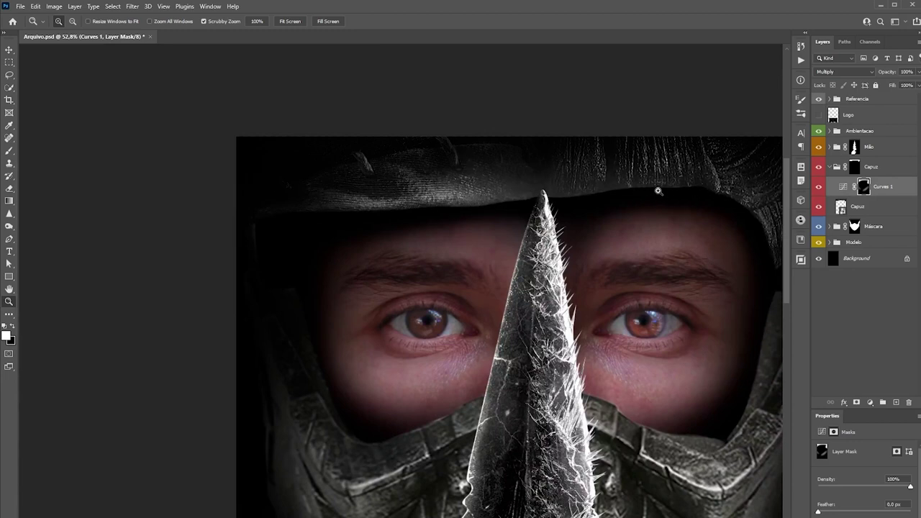
key("b")
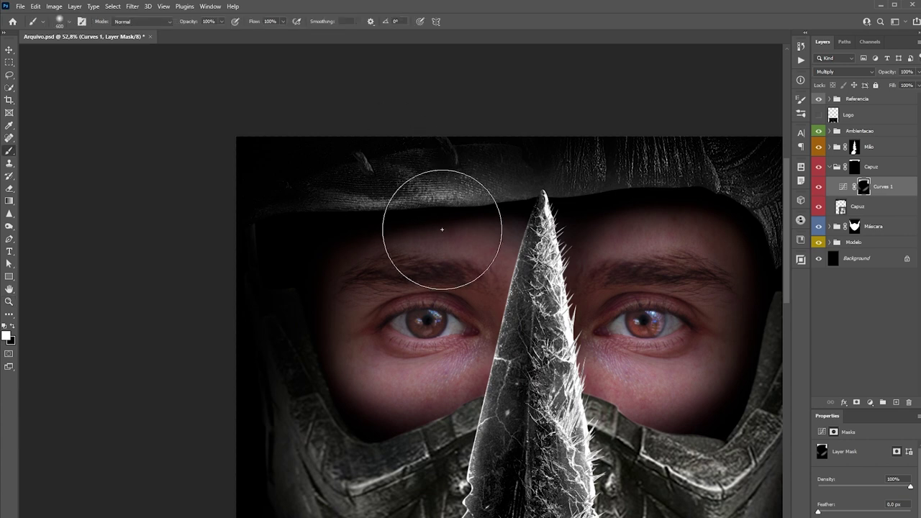
key("bracketleft")
key("bracketleft")
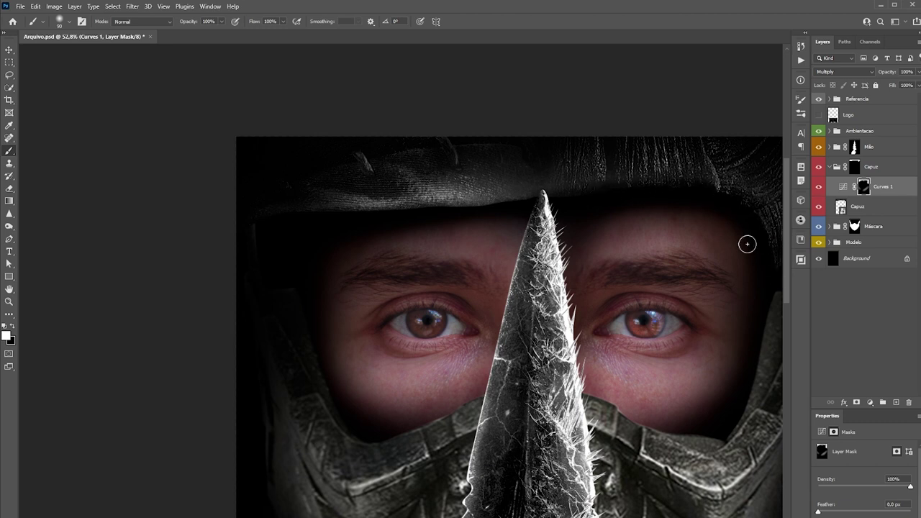
left_click_drag(509, 203, 339, 216)
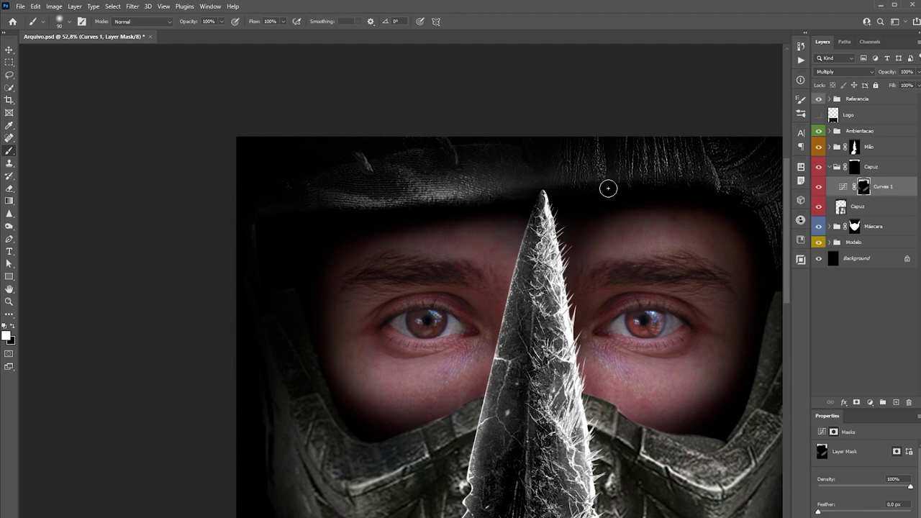
key("z")
mouse_move(569, 249)
left_mouse_down()
mouse_move(446, 228)
mouse_move(386, 255)
left_mouse_up()
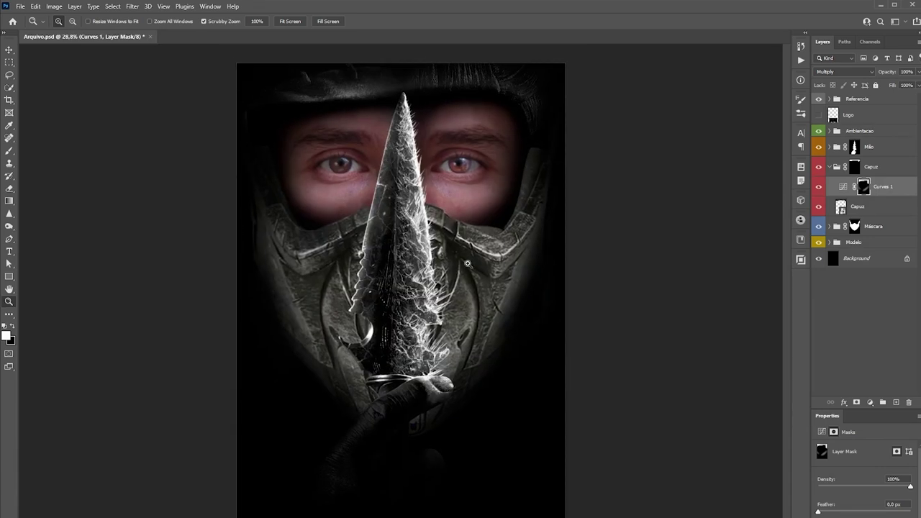
left_click_drag(467, 263, 462, 240)
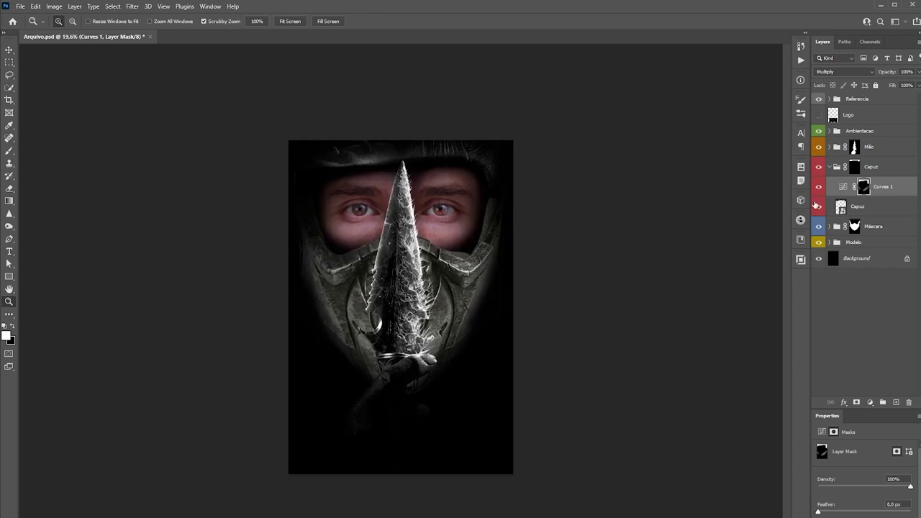
- Add a Gradient Map adjustment above the sombra layer in the Modelo group
left_click(829, 166)
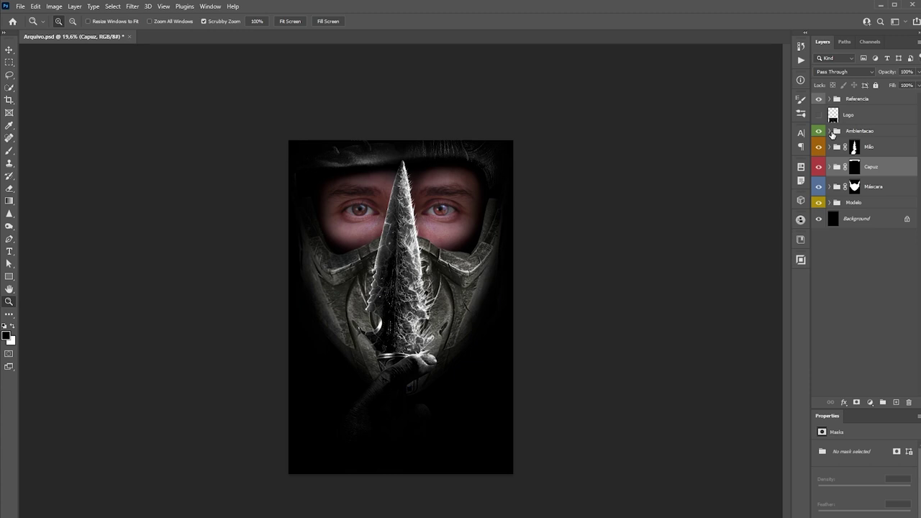
left_click(861, 132)
left_click(870, 403)
left_click(864, 267)
left_click(842, 206)
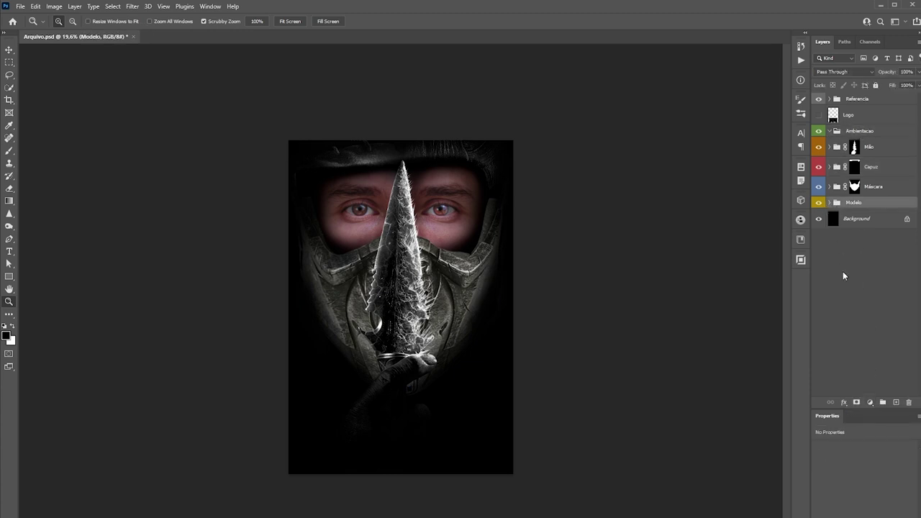
left_click(832, 204)
left_click(882, 223)
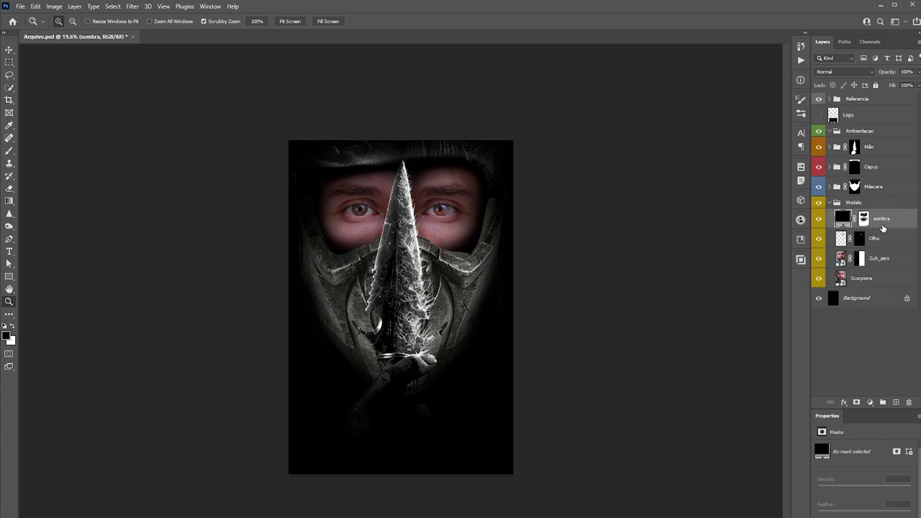
left_click(870, 402)
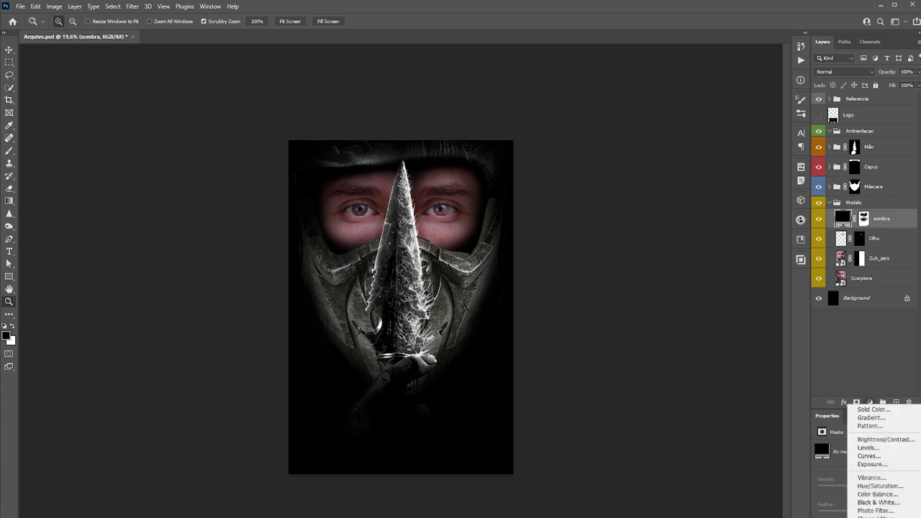
left_click(874, 515)
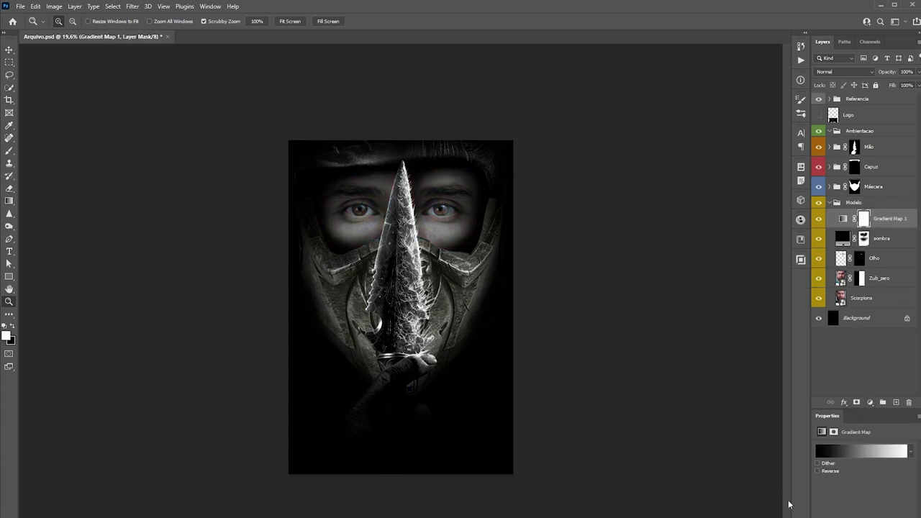
- Apply the Preto e branco preset from Gradients_Mk and shift its stops to about 28% and 57%
left_click(863, 453)
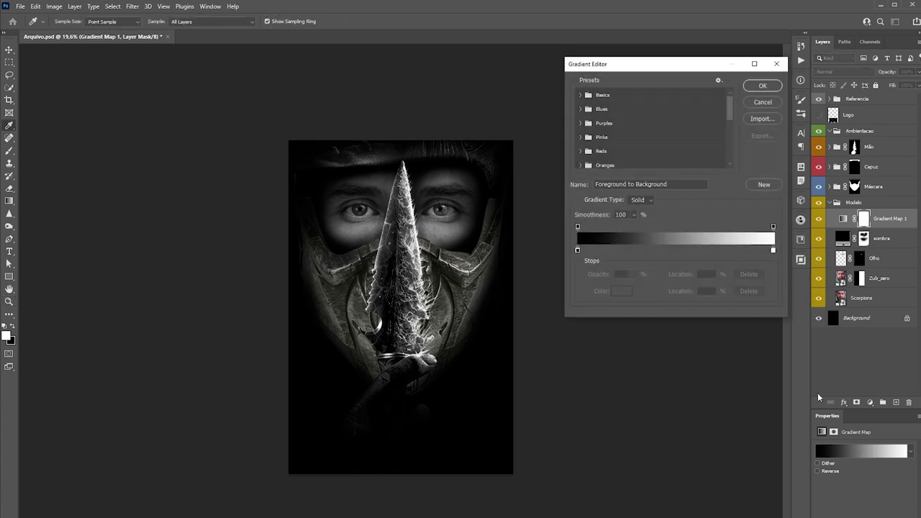
left_click_drag(728, 103, 734, 155)
left_click(581, 146)
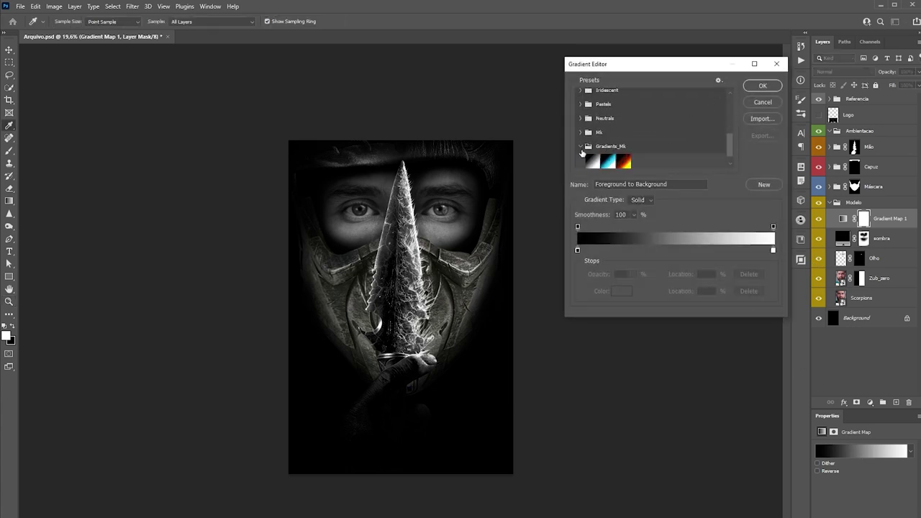
left_click(591, 162)
left_click_drag(659, 64, 699, 57)
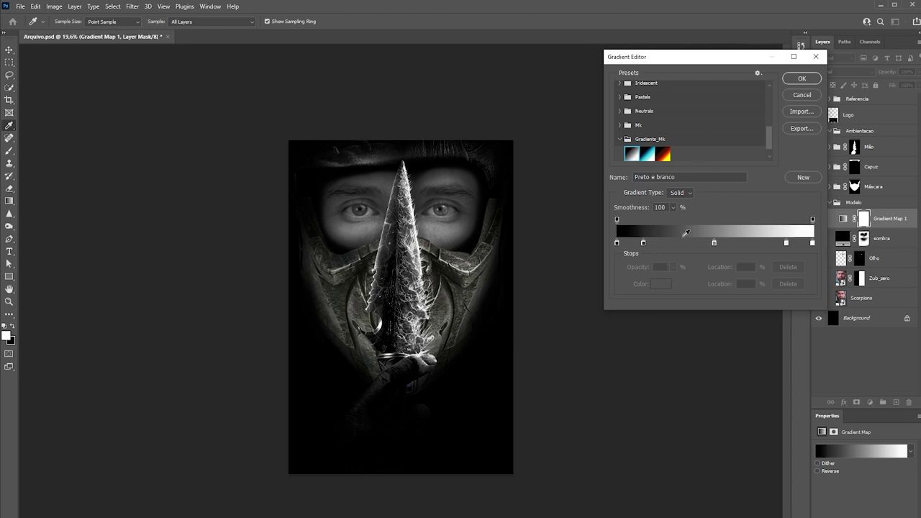
left_click_drag(644, 245, 673, 245)
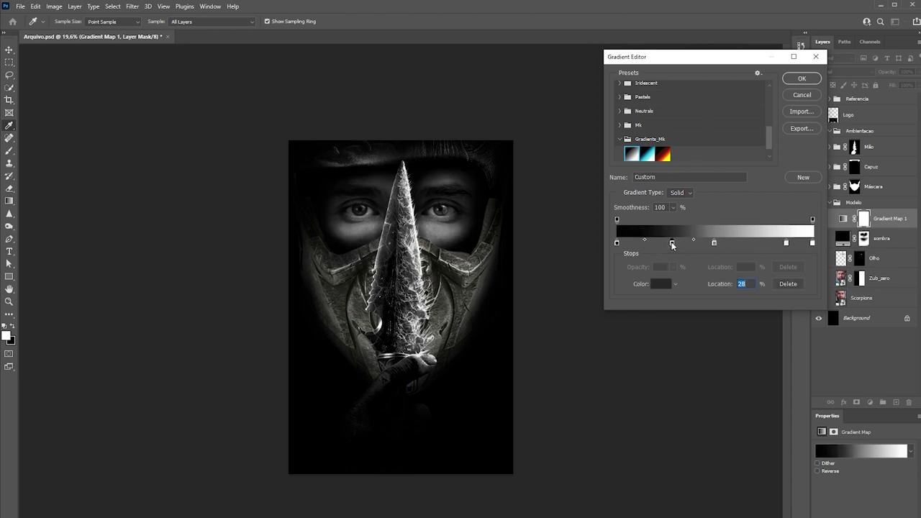
left_click_drag(714, 245, 730, 246)
mouse_move(788, 244)
left_mouse_down()
mouse_move(772, 245)
mouse_move(811, 244)
mouse_move(756, 245)
left_mouse_up()
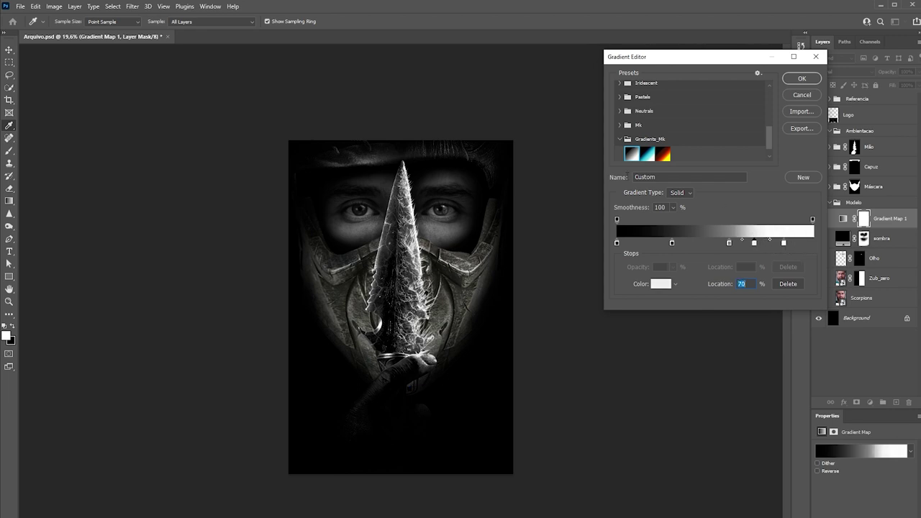
left_click(804, 79)
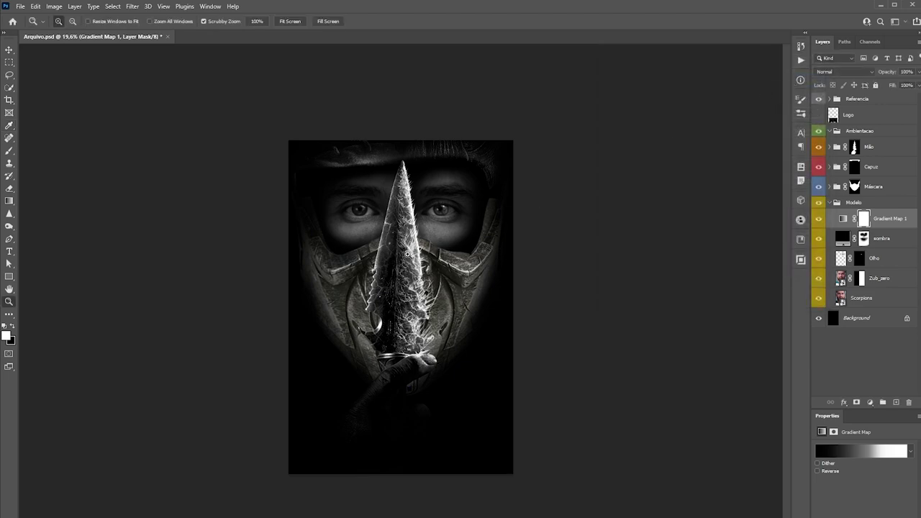
- Paint black over both irises on the Gradient Map mask to restore their reddish-brown colour
key("z")
left_click_drag(362, 197, 405, 188)
key("b")
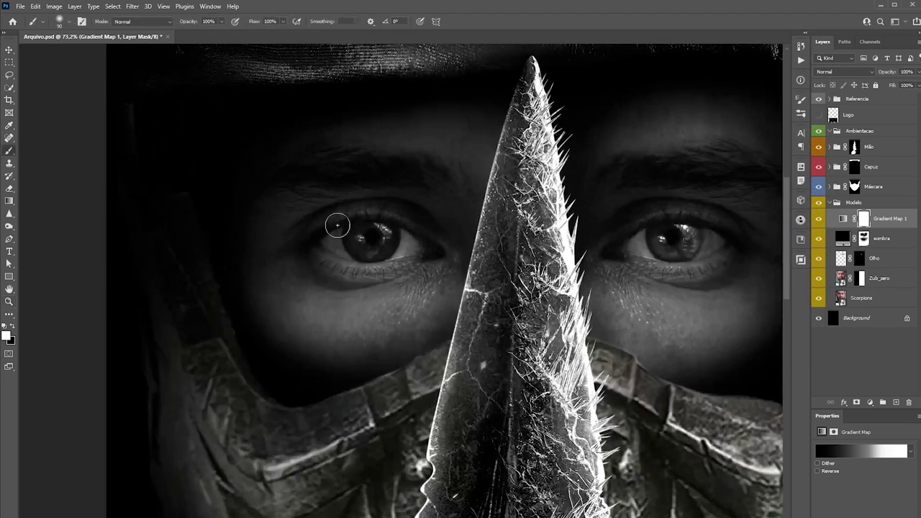
key("x")
key("bracketleft")
key("bracketleft")
mouse_move(371, 242)
left_mouse_down()
mouse_move(356, 240)
mouse_move(362, 234)
left_mouse_up()
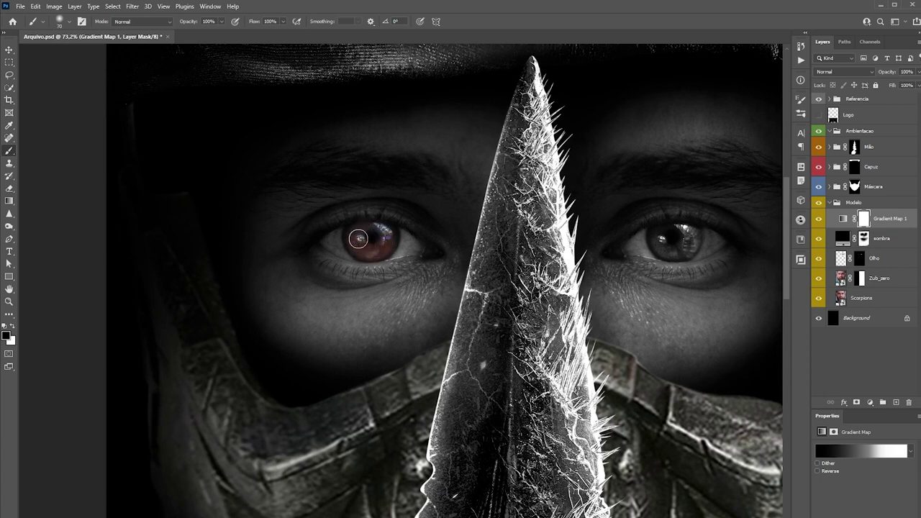
left_click_drag(682, 233, 665, 247)
- Rename the black-and-white gradient map layer to Pb
left_click(869, 402)
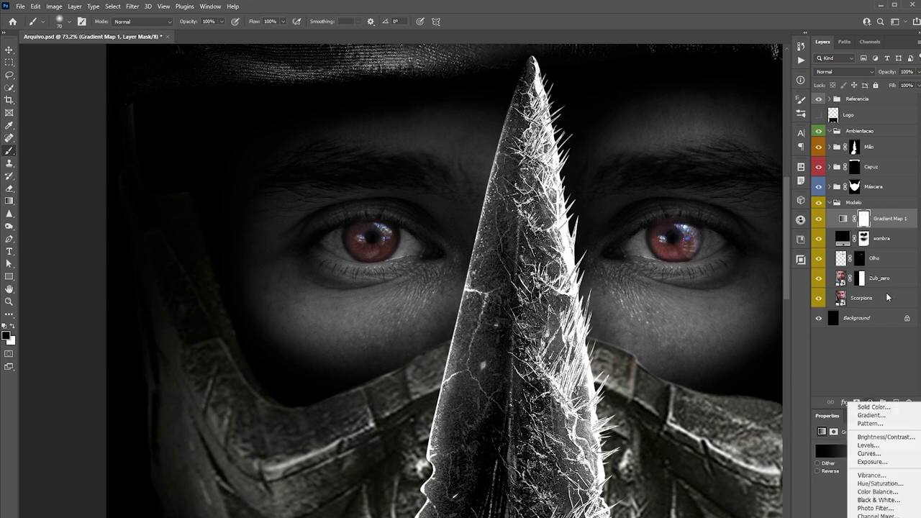
left_click(885, 231)
double_click(886, 220)
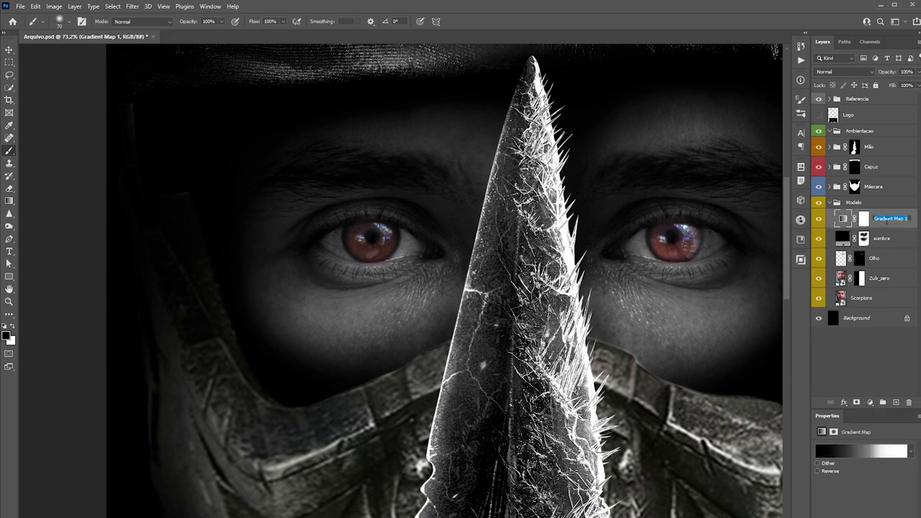
type("Pb")
key("Return")
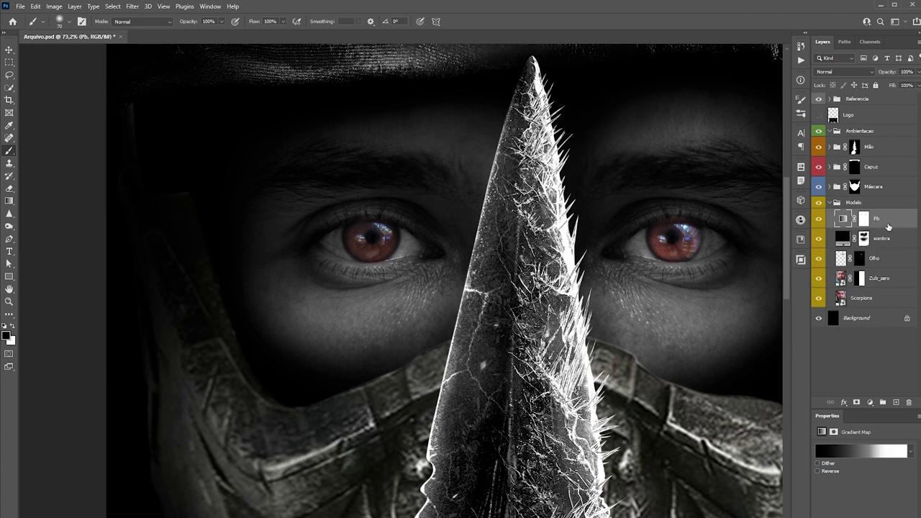
left_click(869, 402)
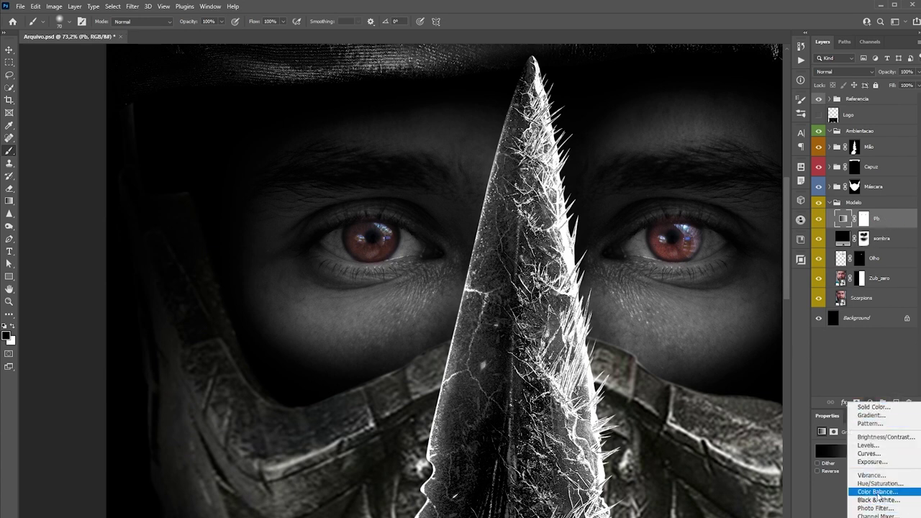
- Add a Black & White adjustment above Pb with Reds at 300, named olhos
left_click(875, 499)
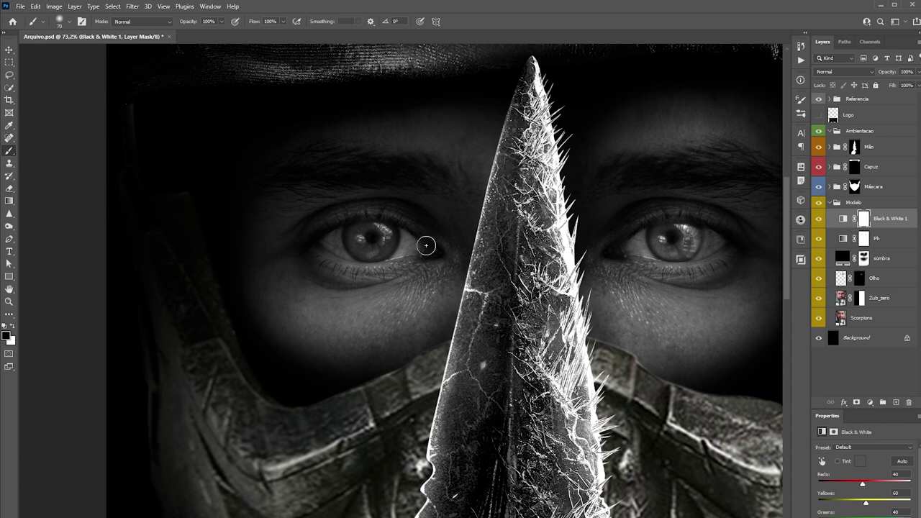
left_click_drag(865, 486, 912, 482)
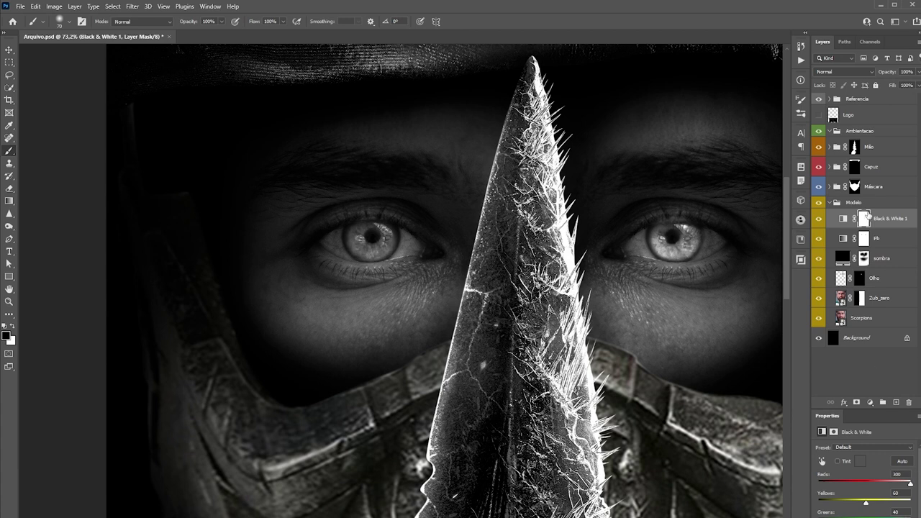
double_click(890, 218)
type("Pb")
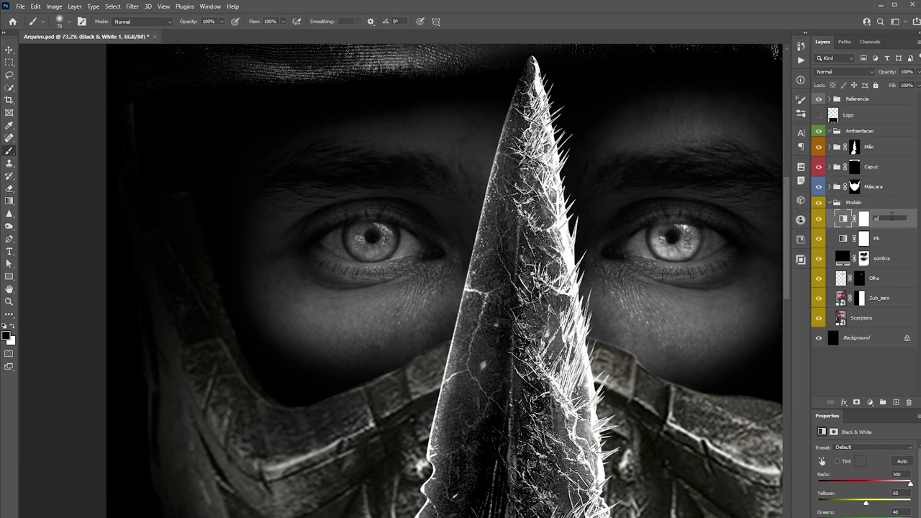
key("Return")
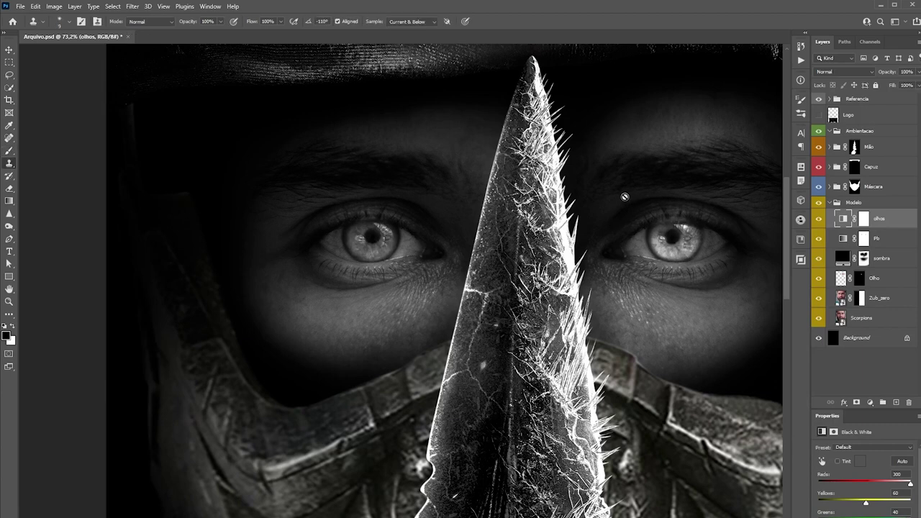
key("z")
left_click_drag(616, 195, 582, 199)
left_click_drag(518, 205, 499, 213)
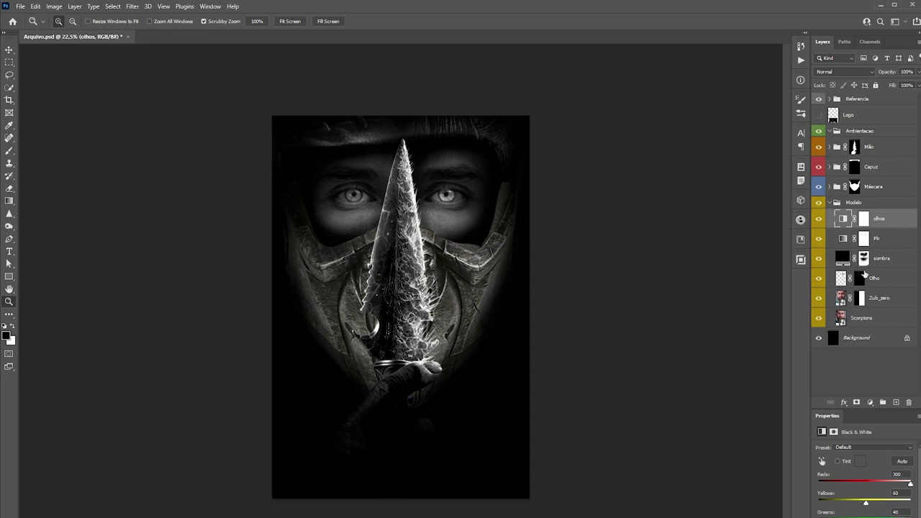
- Repaint the sombra mask around the right eye with a roughly 700 px brush
left_click(863, 263)
key("b")
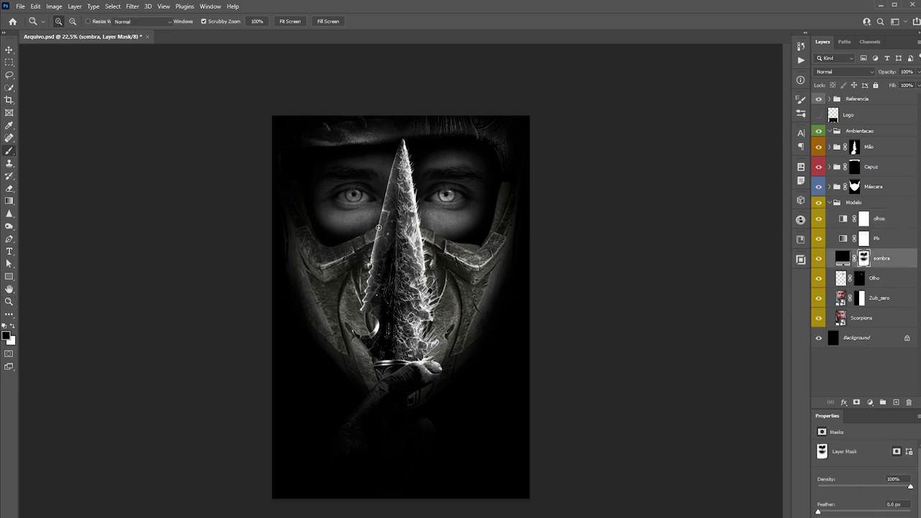
key("bracketright")
key("bracketright")
key("bracketright")
key("bracketright")
key("bracketright")
key("bracketright")
key("bracketright")
key("bracketright")
key("bracketright")
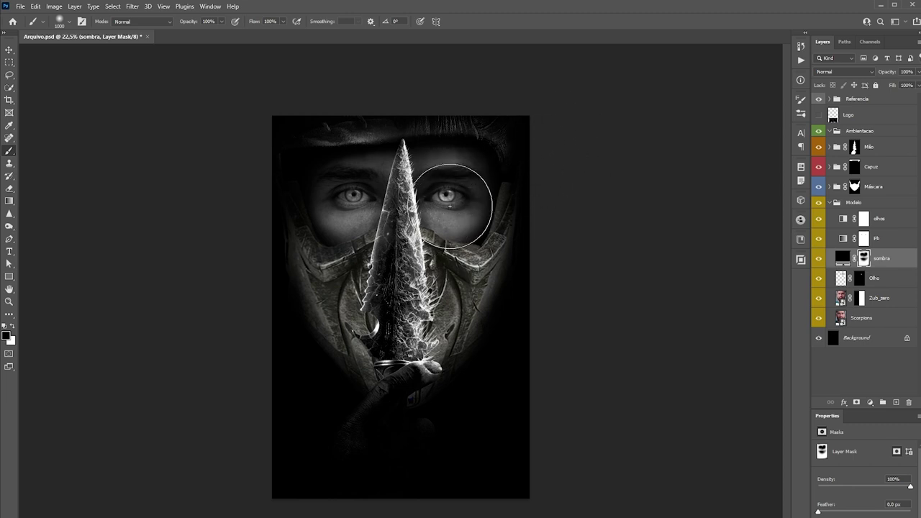
key("x")
mouse_move(450, 192)
left_mouse_down()
mouse_move(446, 200)
mouse_move(464, 202)
left_mouse_up()
key("x")
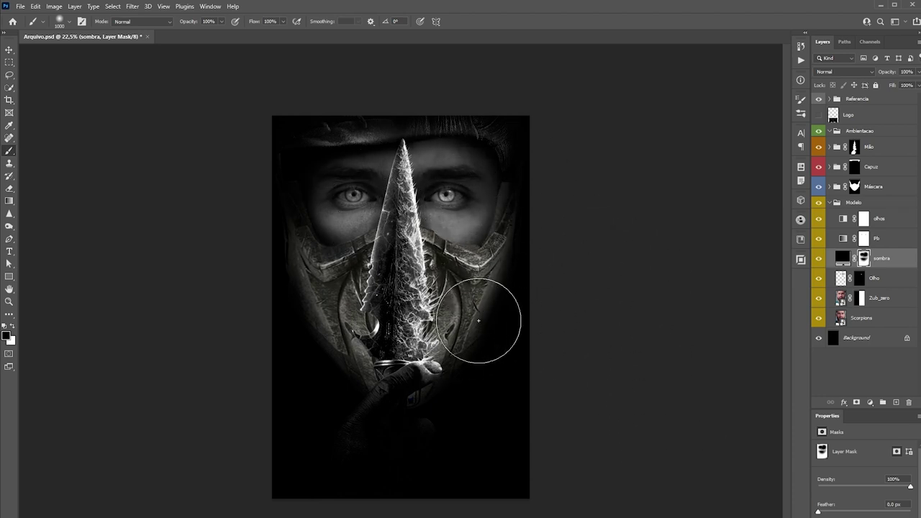
left_click(836, 203)
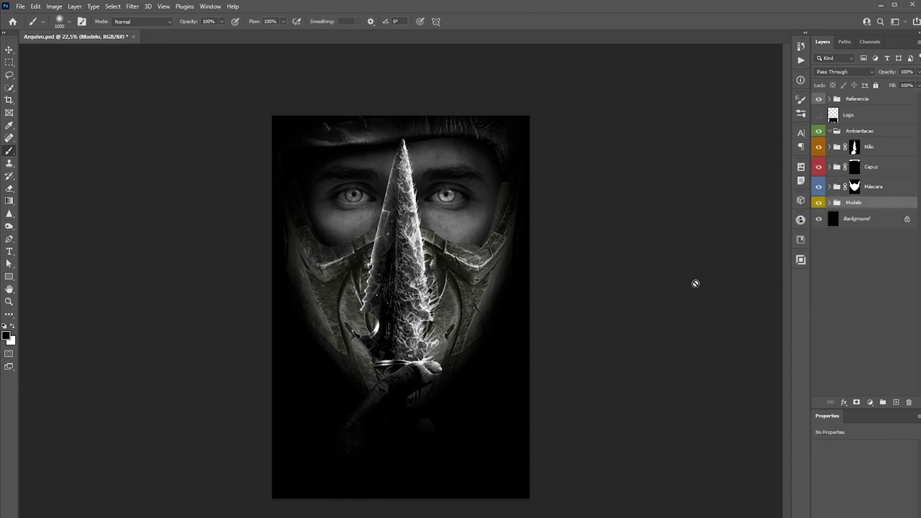
- Add Curves 2 inside the Ambientacao group with its blend mode set to Screen
key("z")
left_click_drag(352, 198, 436, 129)
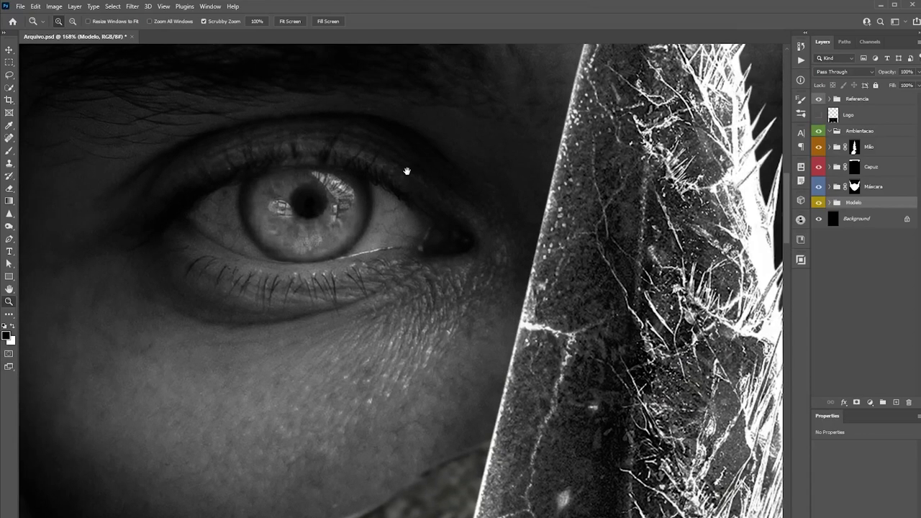
left_click(856, 131)
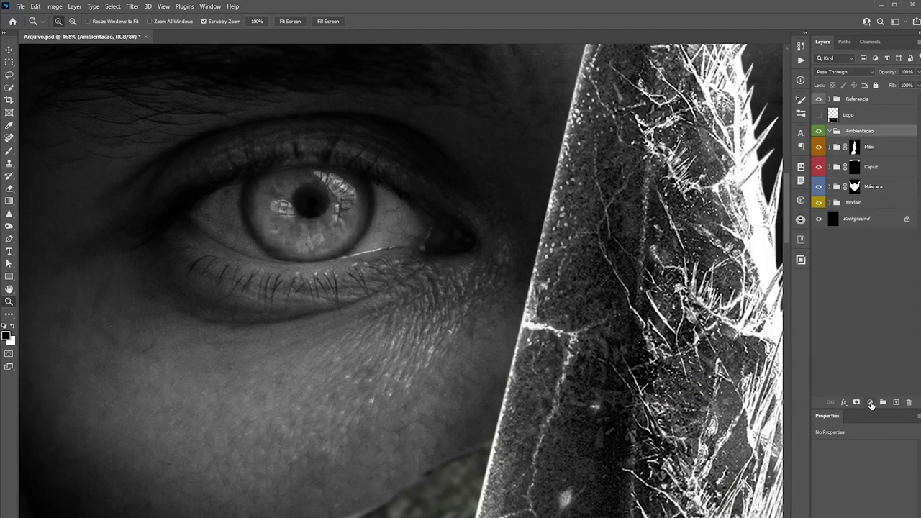
left_click(870, 402)
left_click(870, 456)
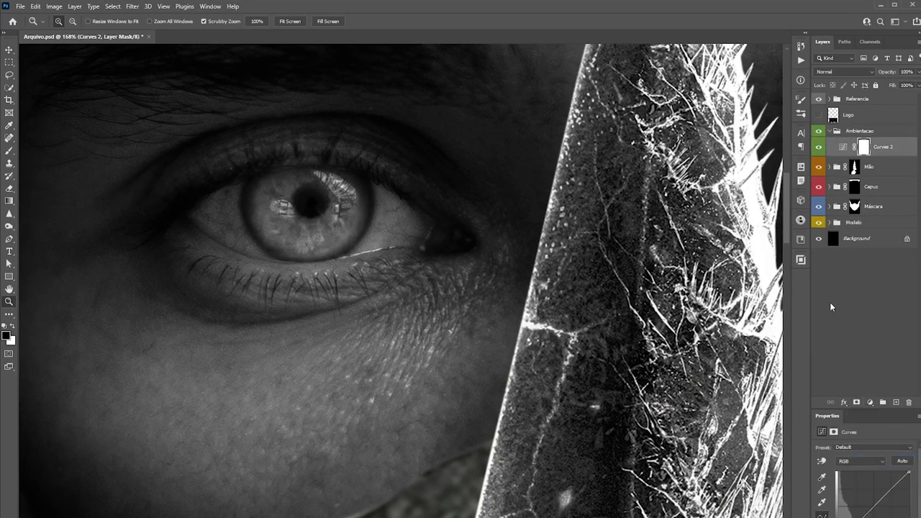
left_click(843, 72)
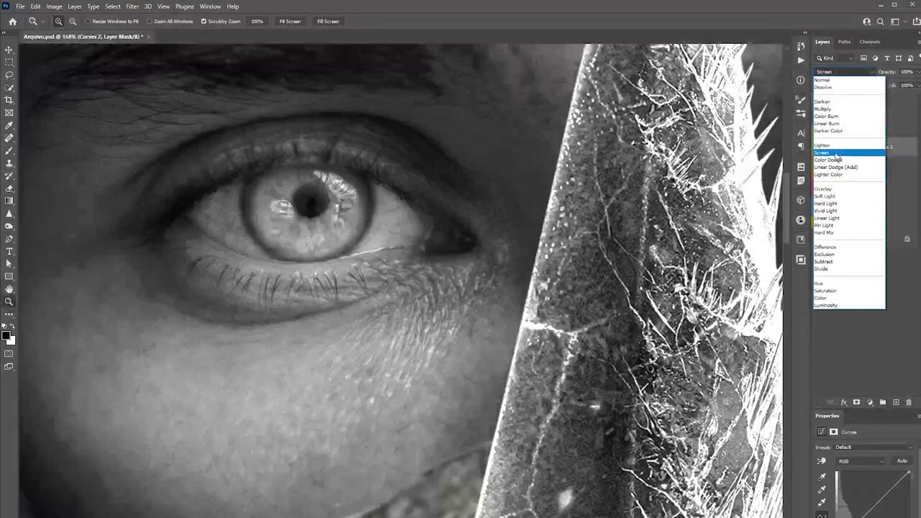
left_click(838, 153)
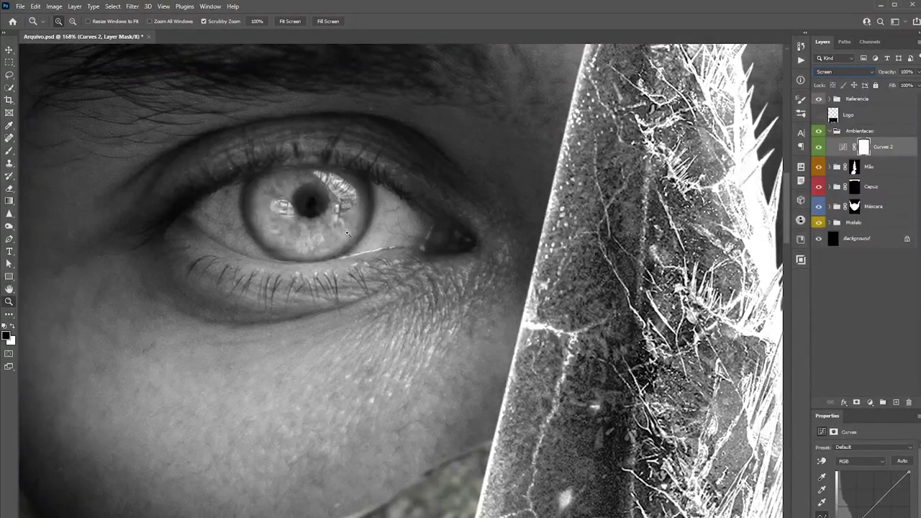
scroll(346, 233, "down", 5)
scroll(359, 198, "down", 4)
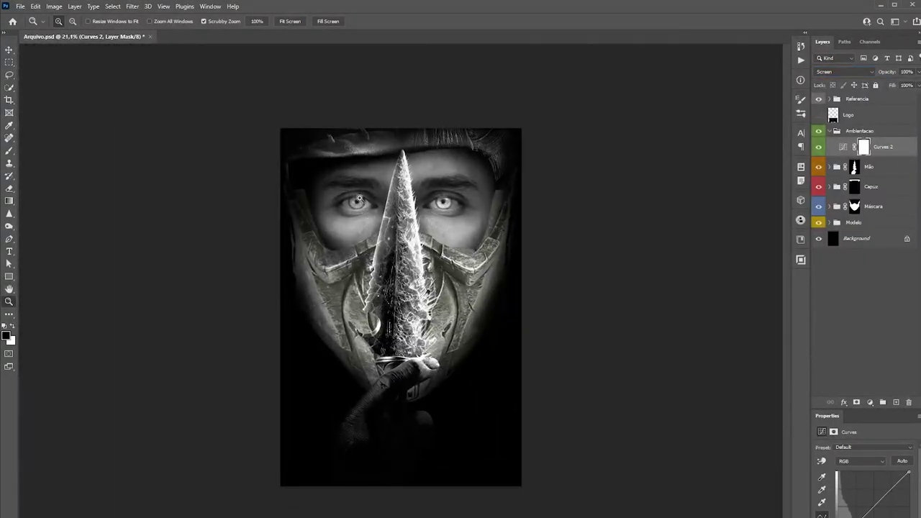
left_click(871, 402)
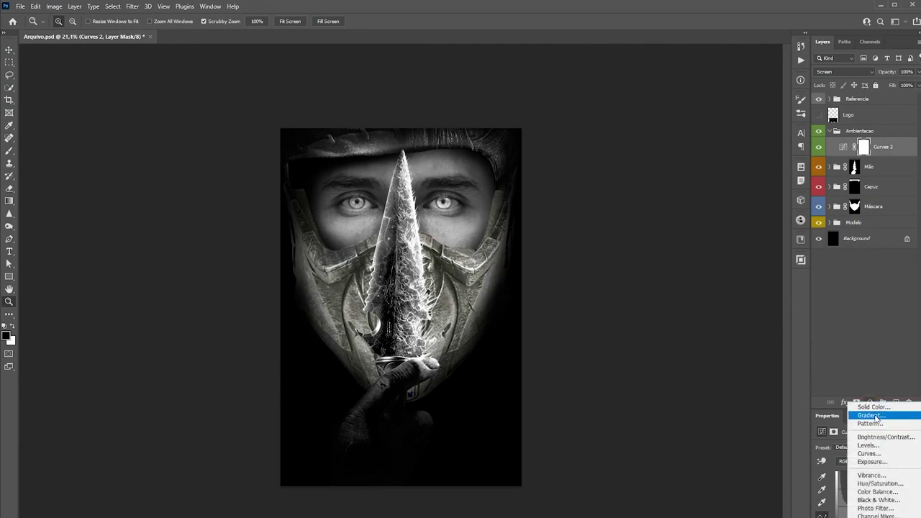
left_click(872, 428)
left_click(591, 199)
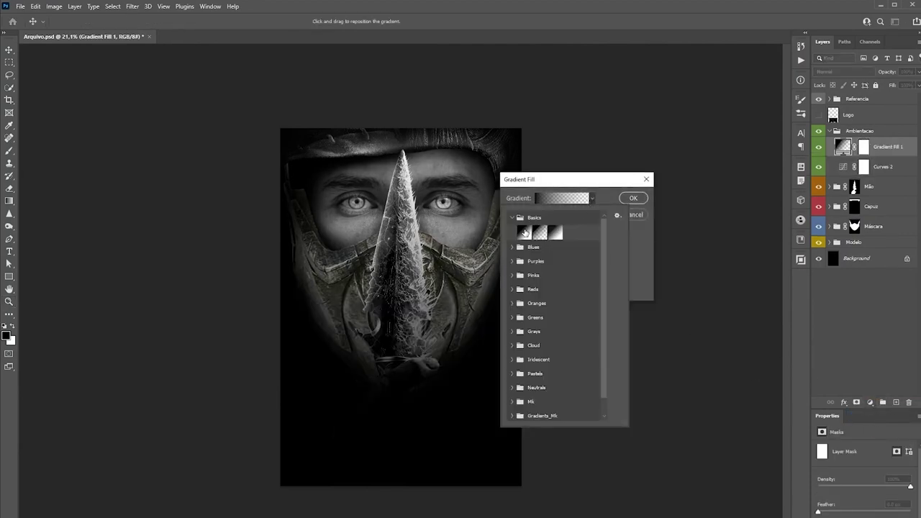
left_click(525, 232)
left_click(633, 198)
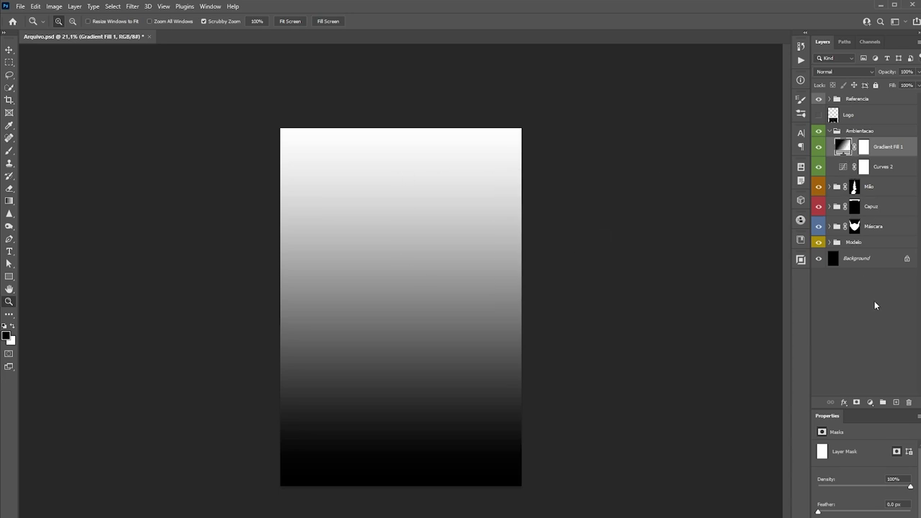
left_click(841, 72)
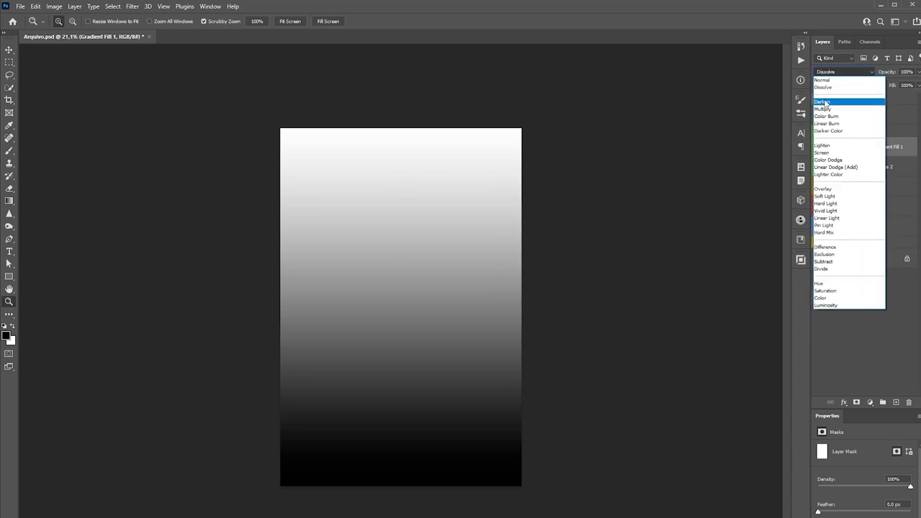
left_click(829, 109)
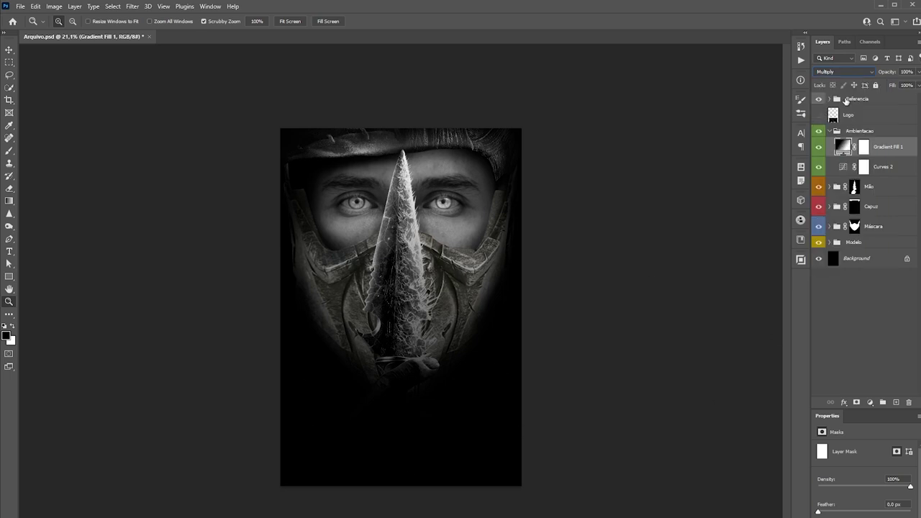
left_click(842, 72)
left_click(822, 153)
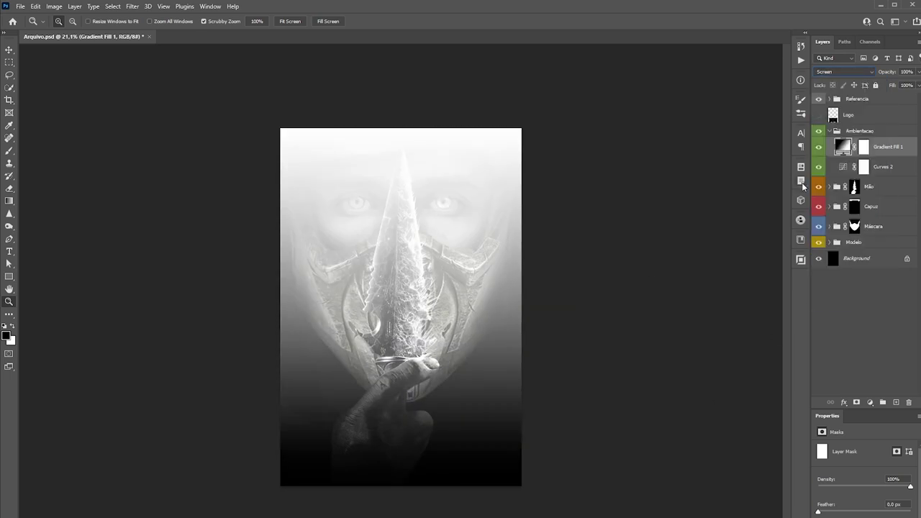
left_click(841, 72)
left_click(832, 190)
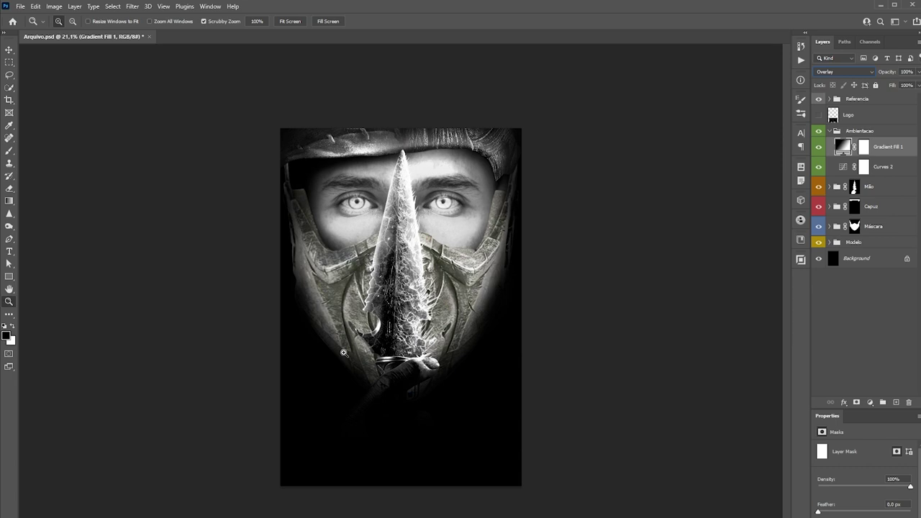
left_click_drag(846, 147, 907, 402)
- Rename Curves 2 to volumes and invert its mask to solid black
double_click(884, 147)
type("Vumes")
key("Return")
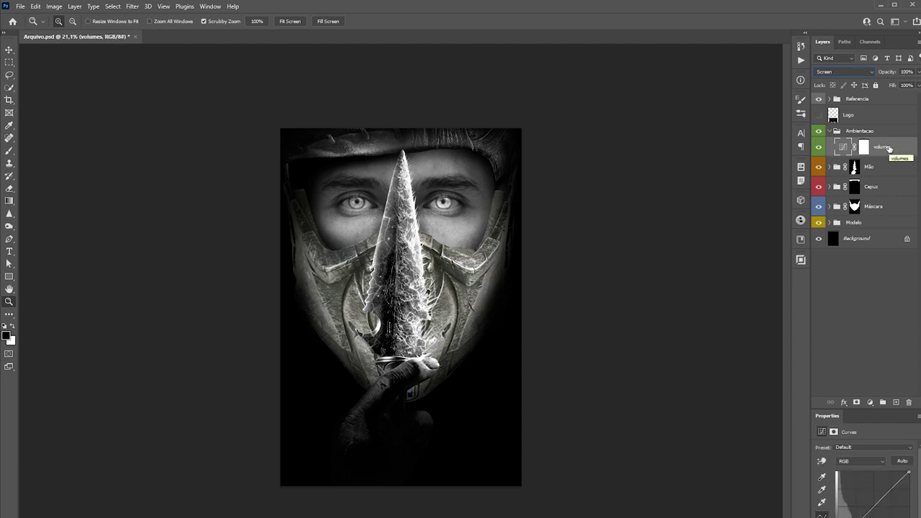
left_click(862, 147)
key("ctrl+i")
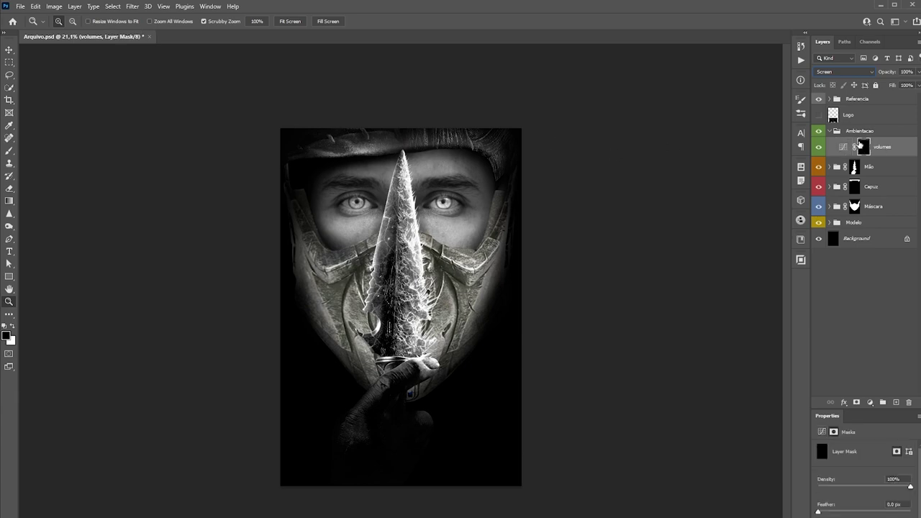
- Paint white on the volumes mask with a ~20 px brush to brighten iris highlights
left_click_drag(364, 203, 447, 178)
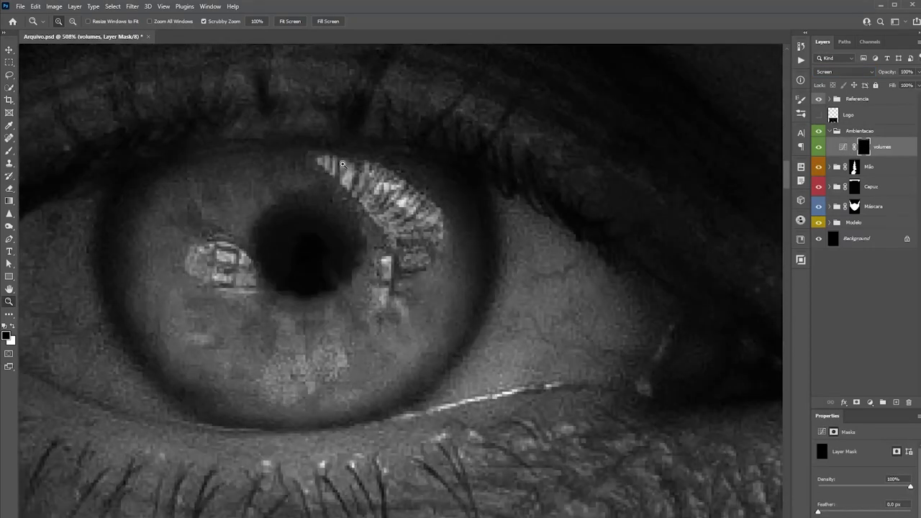
key("b")
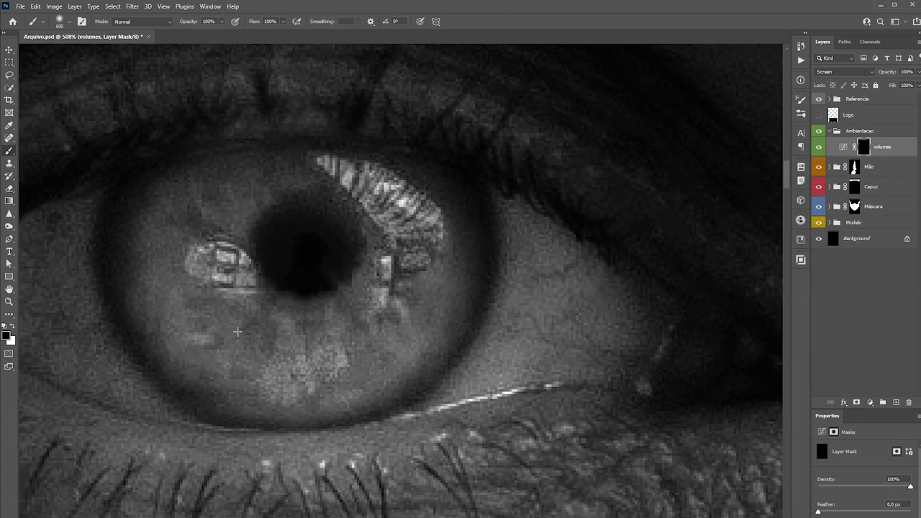
key("bracketleft")
key("bracketleft")
key("bracketleft")
key("bracketleft")
key("bracketleft")
key("bracketleft")
key("bracketleft")
key("bracketright")
key("bracketleft")
key("bracketleft")
key("bracketright")
key("bracketright")
key("z")
left_click_drag(347, 324, 308, 333)
left_click(309, 333)
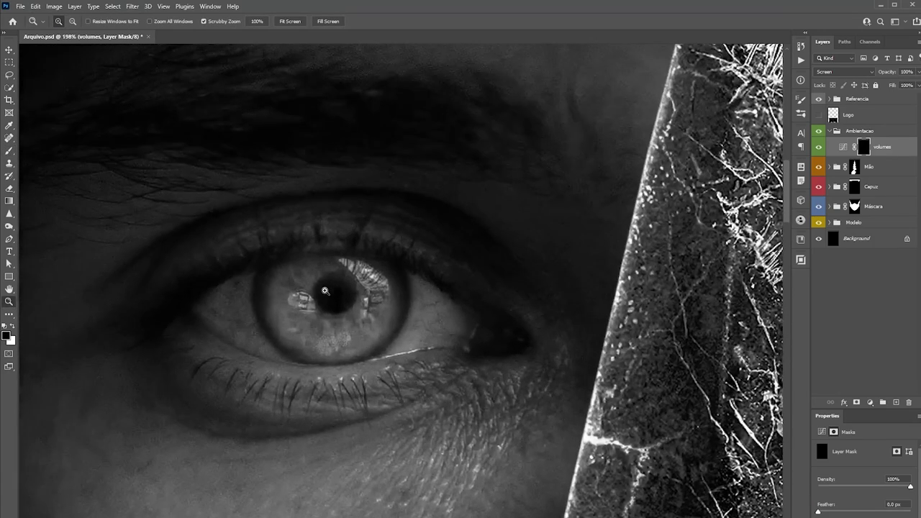
key("b")
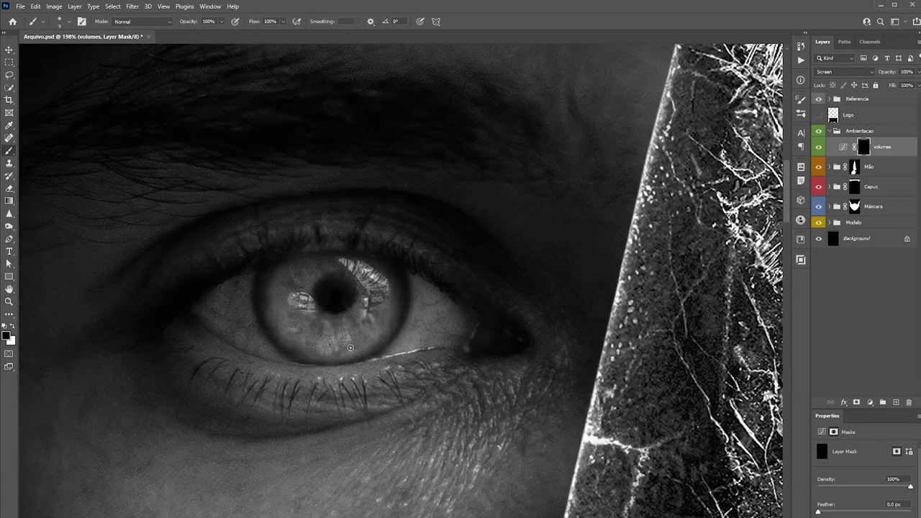
key("x")
mouse_move(337, 338)
left_mouse_down()
mouse_move(280, 317)
mouse_move(290, 272)
mouse_move(305, 270)
mouse_move(283, 306)
mouse_move(365, 333)
mouse_move(353, 313)
mouse_move(380, 302)
mouse_move(347, 280)
mouse_move(344, 328)
mouse_move(353, 320)
mouse_move(320, 338)
mouse_move(285, 307)
mouse_move(291, 287)
left_mouse_up()
mouse_move(290, 286)
left_mouse_down()
mouse_move(300, 326)
mouse_move(446, 389)
mouse_move(508, 381)
mouse_move(503, 356)
mouse_move(461, 353)
left_mouse_up()
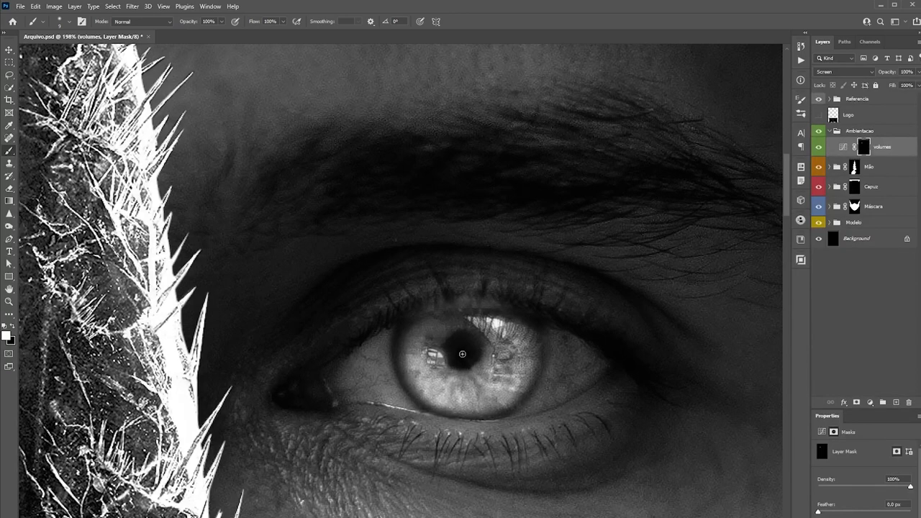
- Feather the volumes mask slightly and reframe the view on the eyes and knife
key("z")
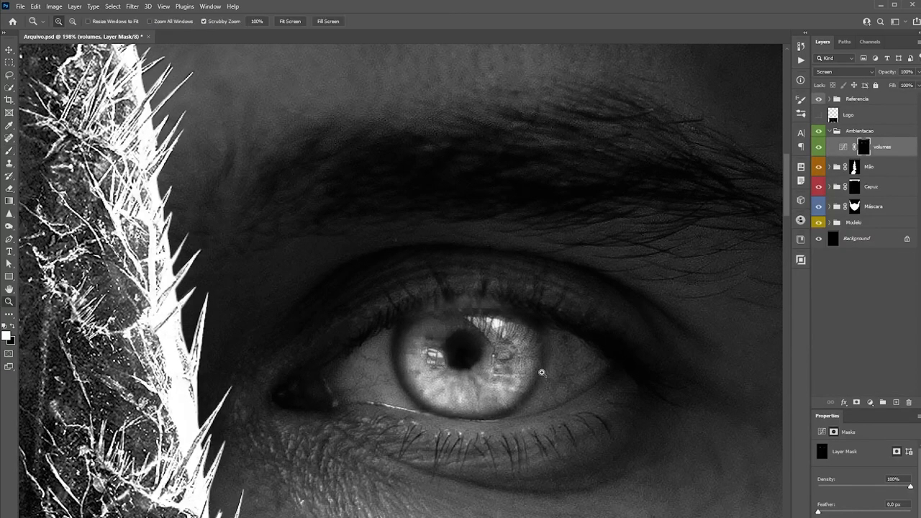
mouse_move(541, 371)
left_mouse_down()
mouse_move(303, 382)
mouse_move(322, 355)
mouse_move(352, 343)
mouse_move(676, 314)
left_mouse_up()
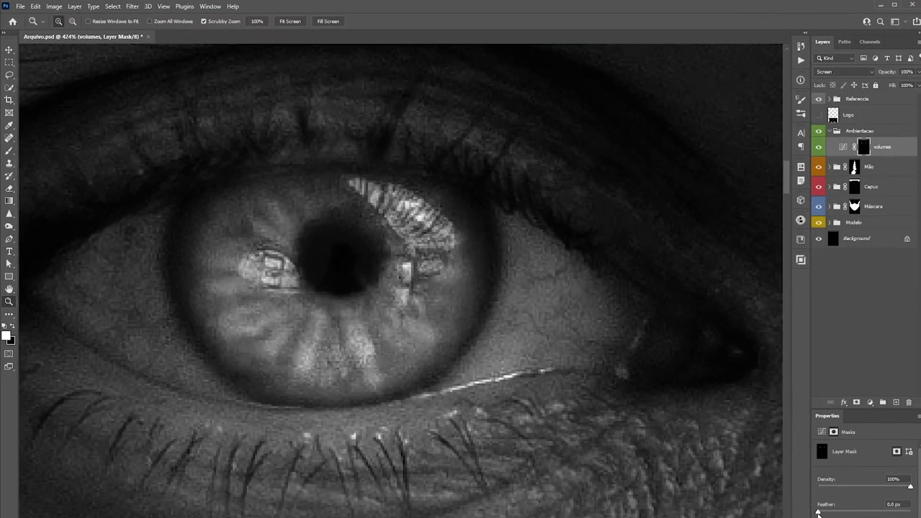
left_click_drag(833, 513, 834, 513)
left_click_drag(469, 322, 355, 333)
left_click_drag(487, 307, 441, 314)
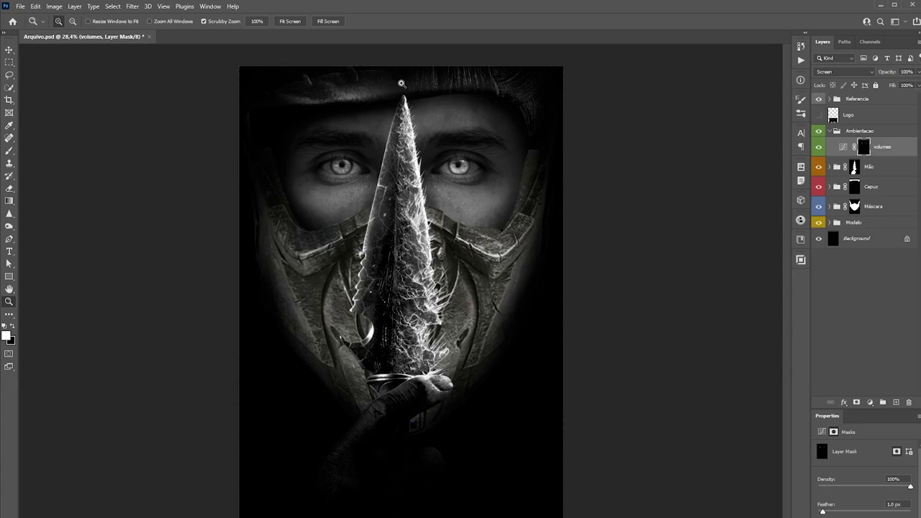
left_click_drag(401, 82, 482, 122)
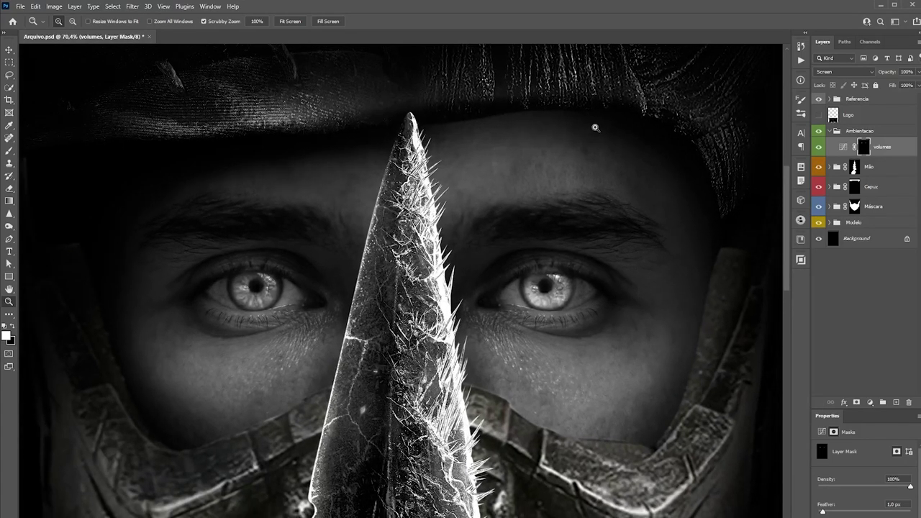
left_click(864, 222)
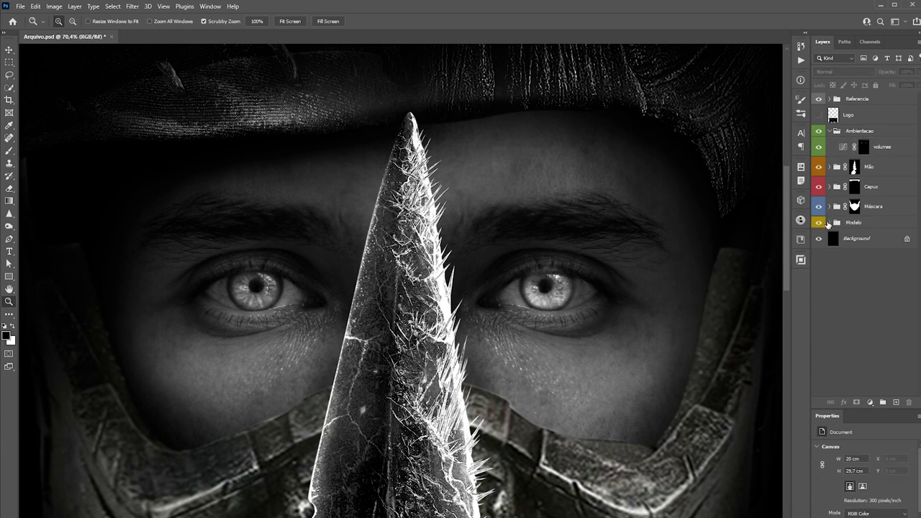
left_click(829, 223)
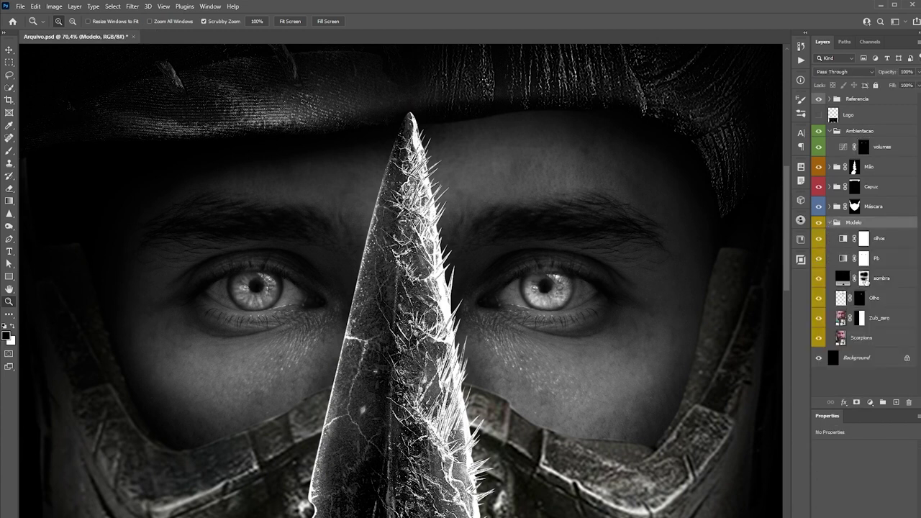
left_click(863, 278)
key("b")
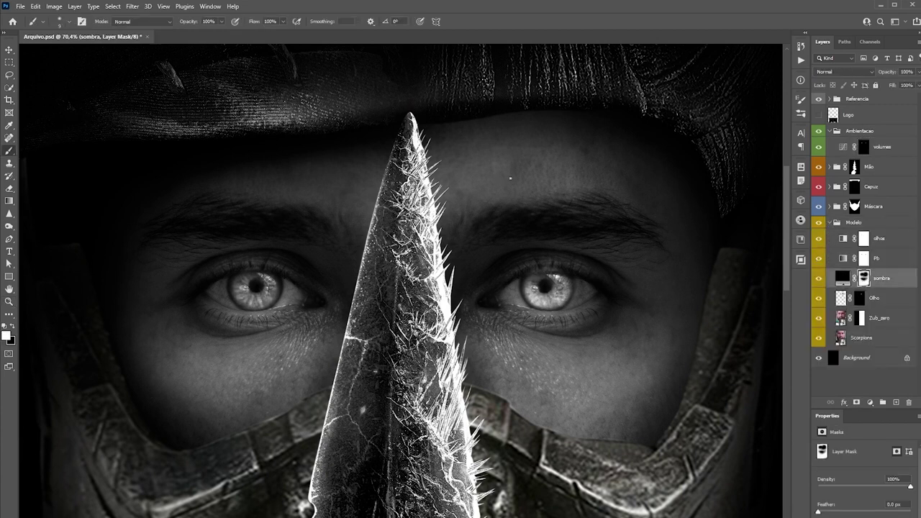
key("bracketright")
key("bracketright")
key("bracketright")
key("bracketright")
key("bracketright")
key("bracketright")
key("bracketright")
key("bracketright")
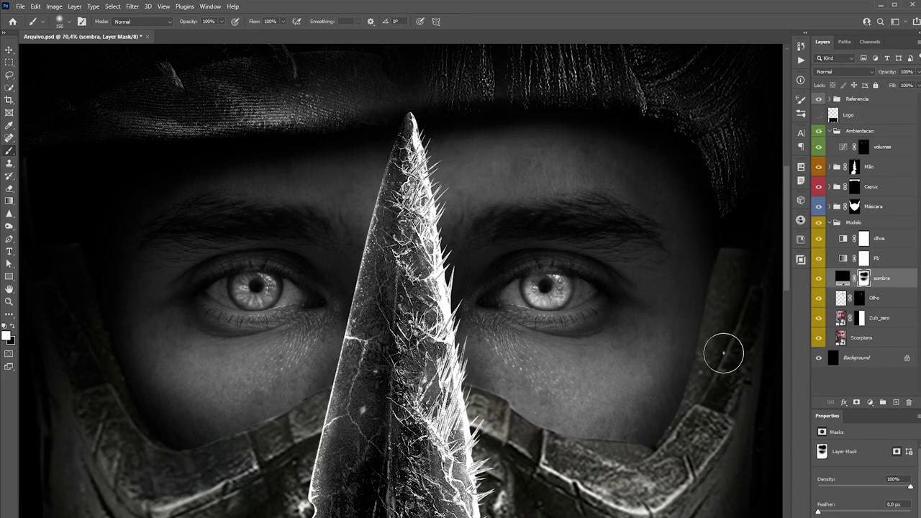
left_click_drag(724, 350, 477, 226)
left_click_drag(540, 161, 547, 233)
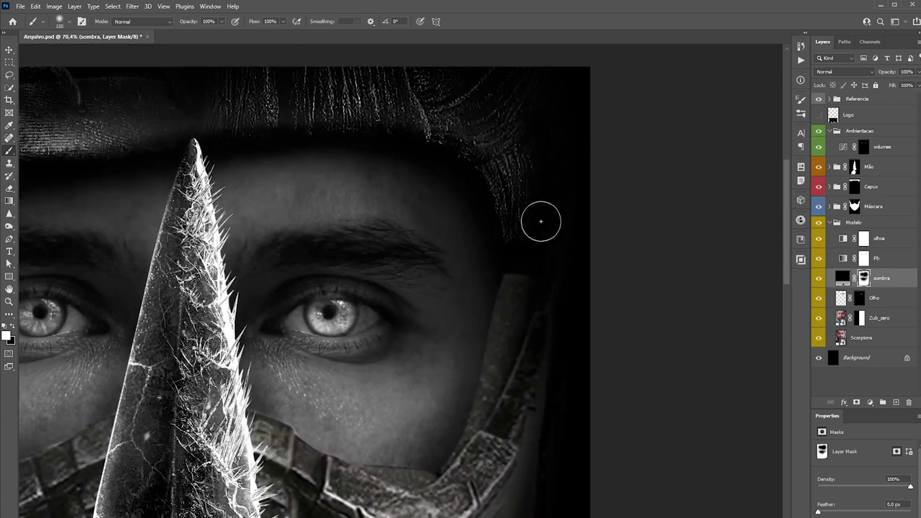
left_click(833, 223)
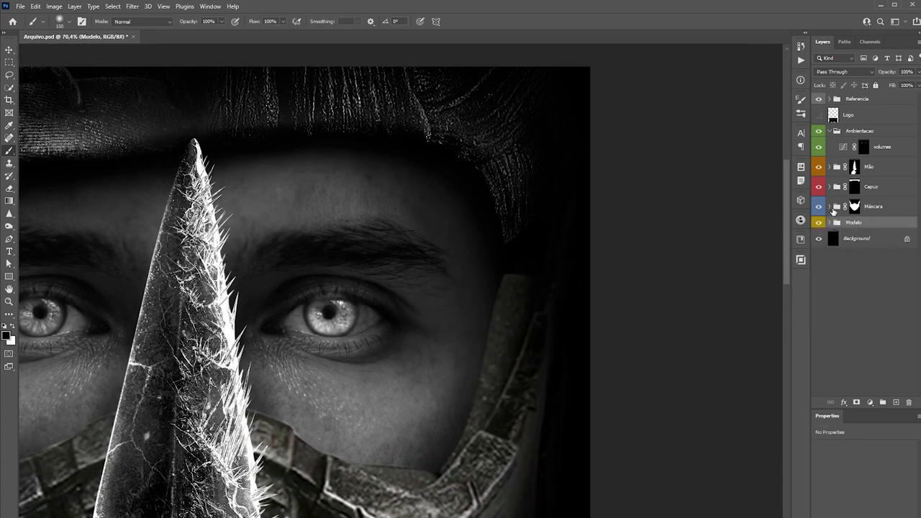
- Add a black Color Fill layer to the Capuz group and invert its mask to black
left_click(828, 187)
left_click(864, 208)
key("x")
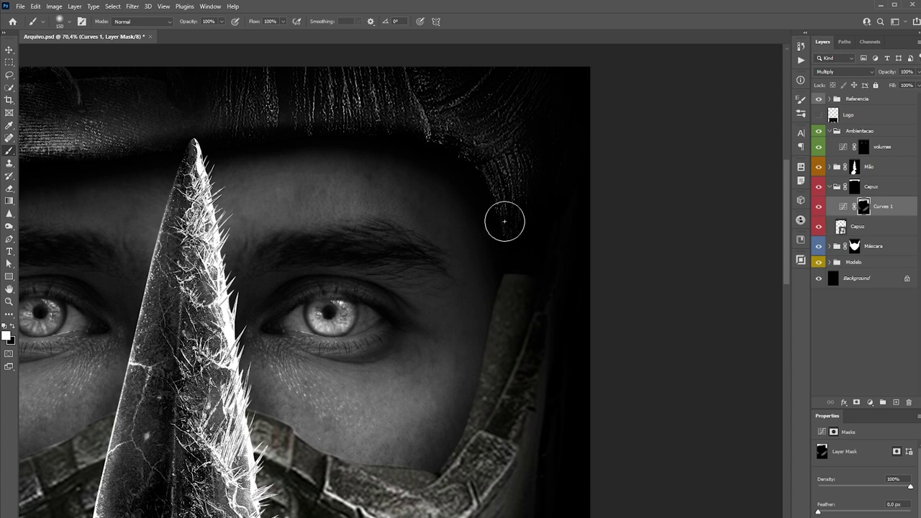
left_click(871, 404)
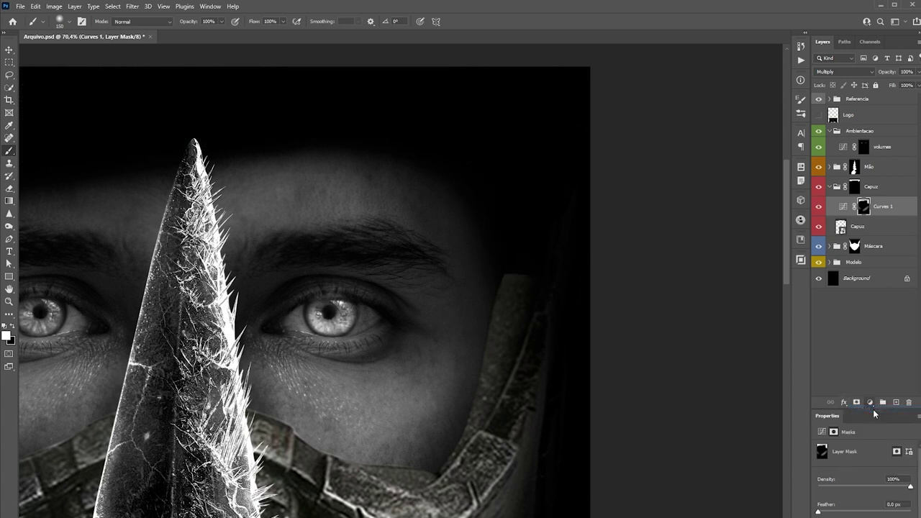
left_click(800, 82)
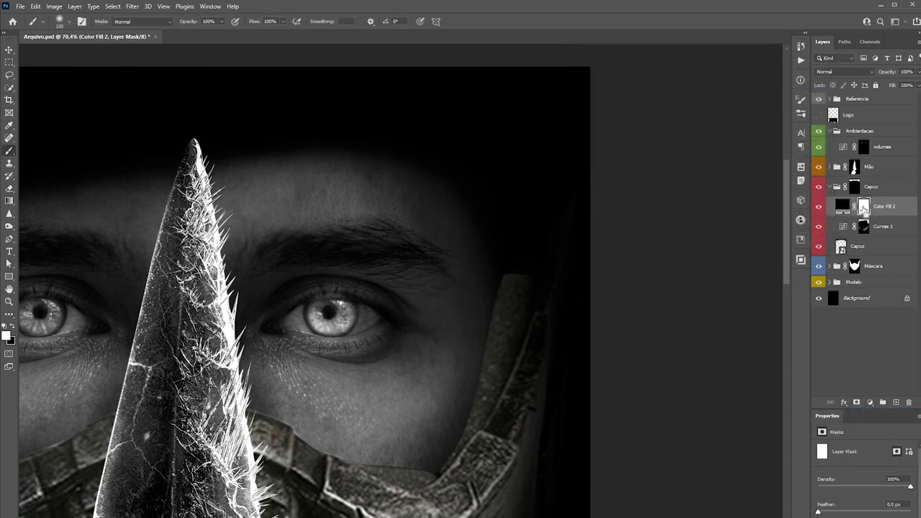
key("ctrl+i")
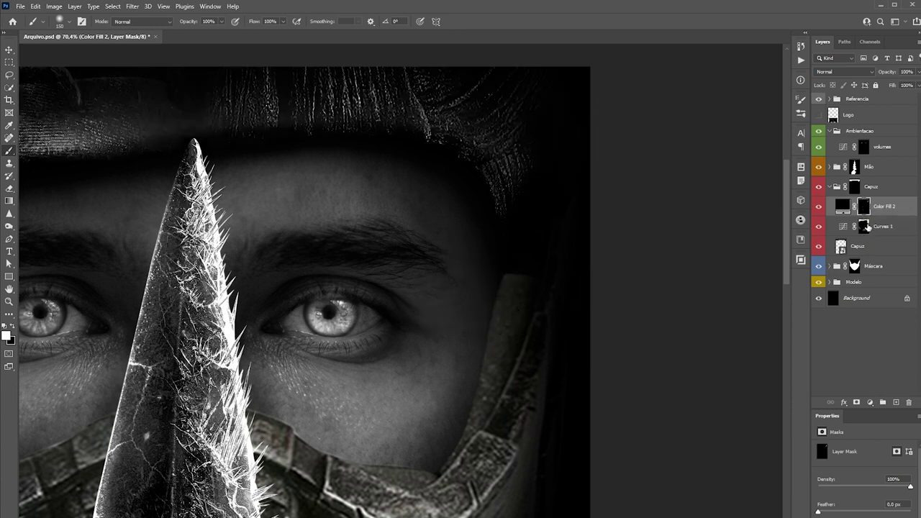
- Paint white on Color Fill 1's mask with a large brush to darken the helmet's right edge
left_click(829, 266)
left_click(864, 286)
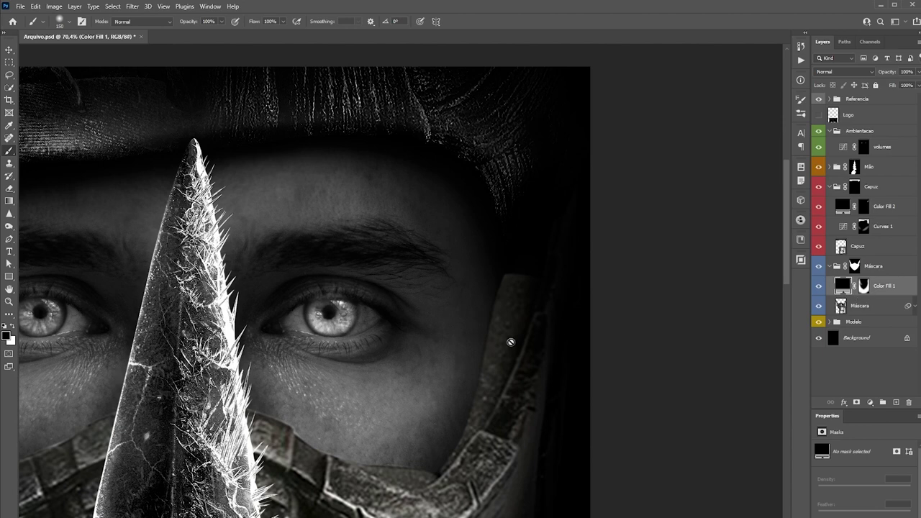
key("z")
left_click_drag(530, 313, 492, 338)
key("b")
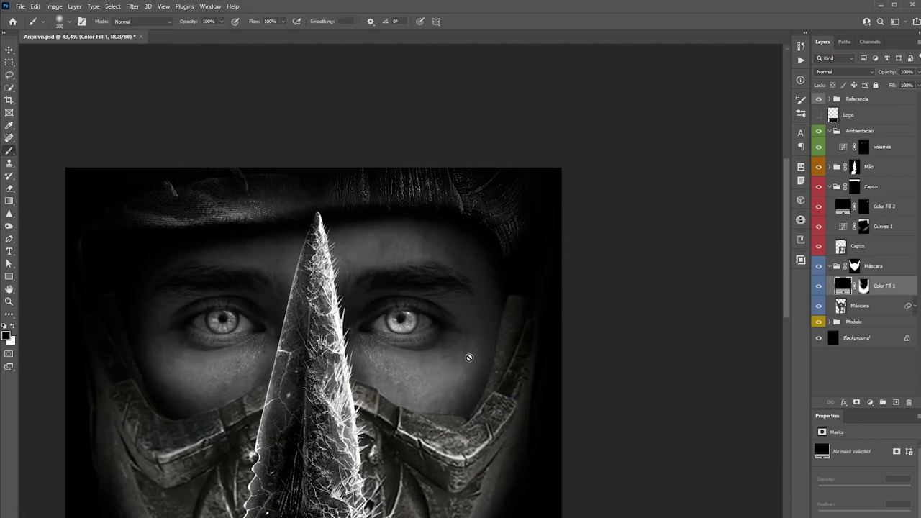
left_click(863, 285)
key("x")
key("bracketright")
key("bracketright")
key("bracketright")
key("bracketright")
key("bracketright")
mouse_move(545, 328)
left_mouse_down()
mouse_move(544, 309)
mouse_move(551, 333)
mouse_move(529, 403)
mouse_move(536, 319)
mouse_move(524, 463)
mouse_move(536, 421)
left_mouse_up()
- Select the sombra mask, frame the whole poster, and collapse the Máscara, Modelo and Ambientacao groups
key("z")
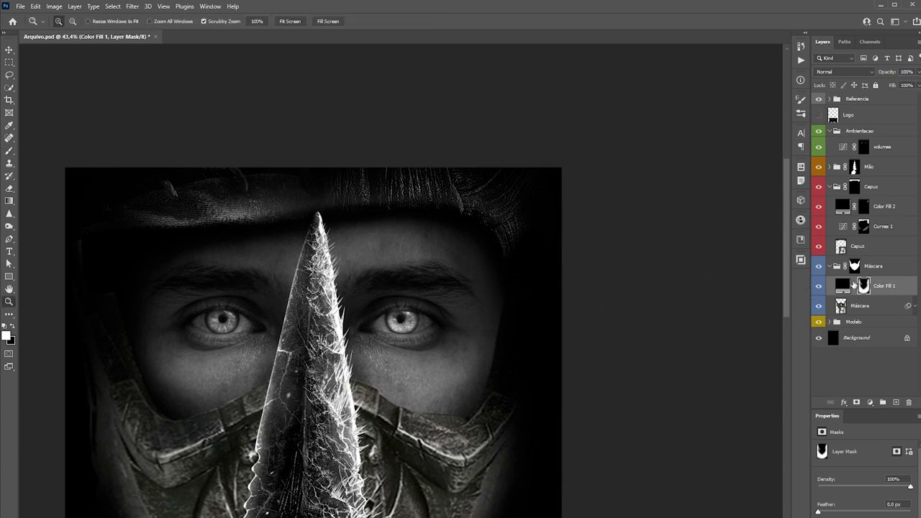
left_click(829, 322)
left_click(858, 376)
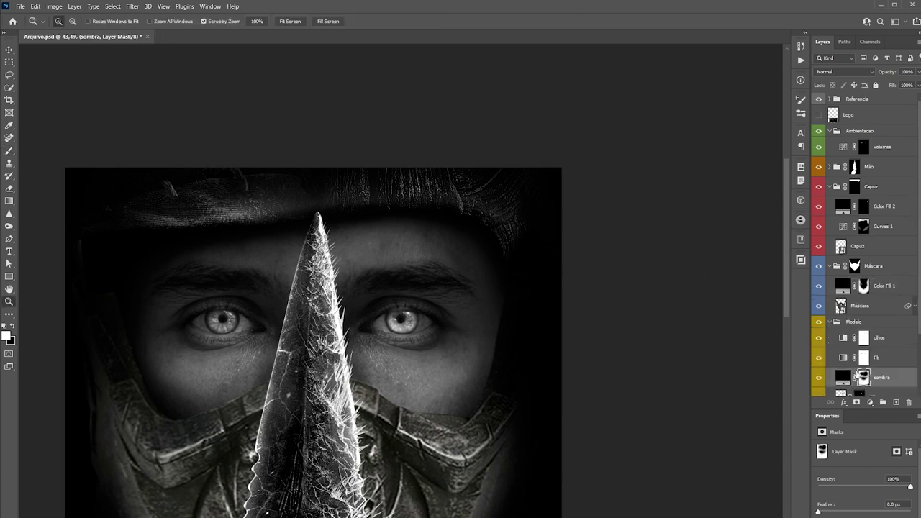
key("b")
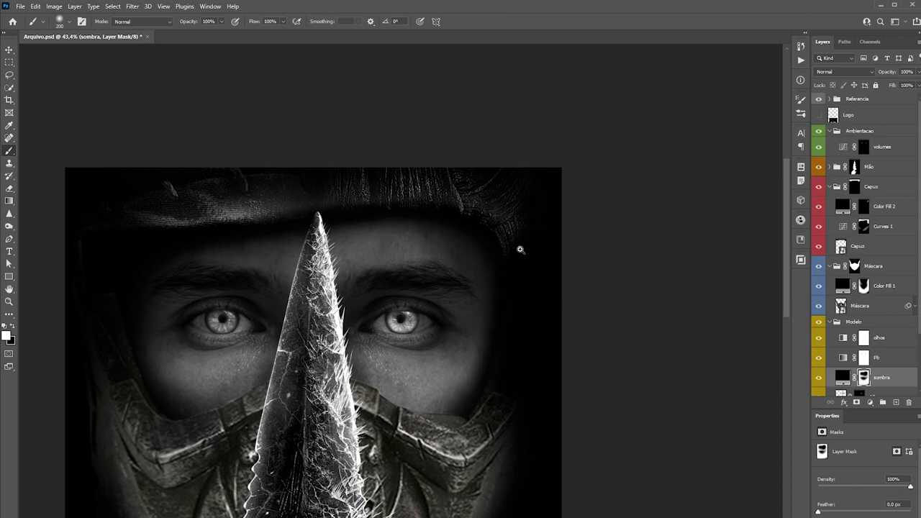
key("z")
left_click_drag(520, 249, 459, 227)
mouse_move(425, 276)
left_mouse_down()
mouse_move(489, 263)
mouse_move(476, 272)
left_mouse_up()
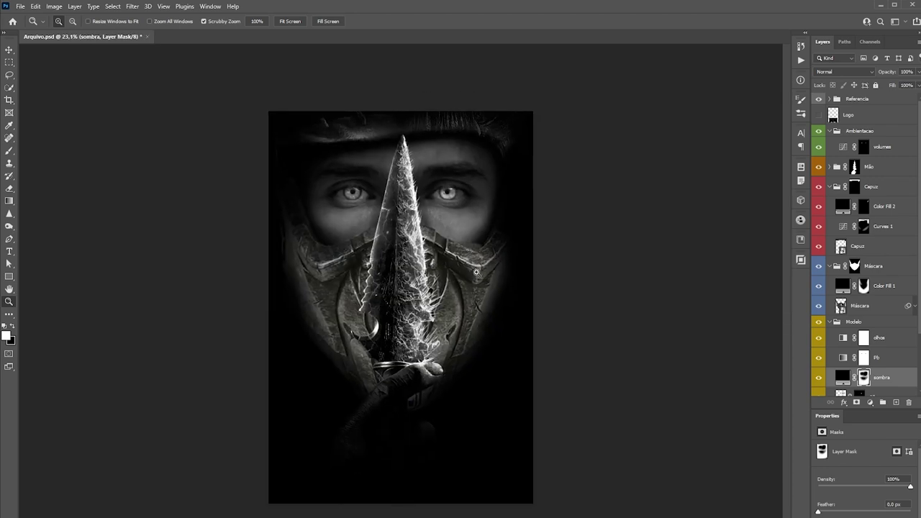
left_click(830, 267)
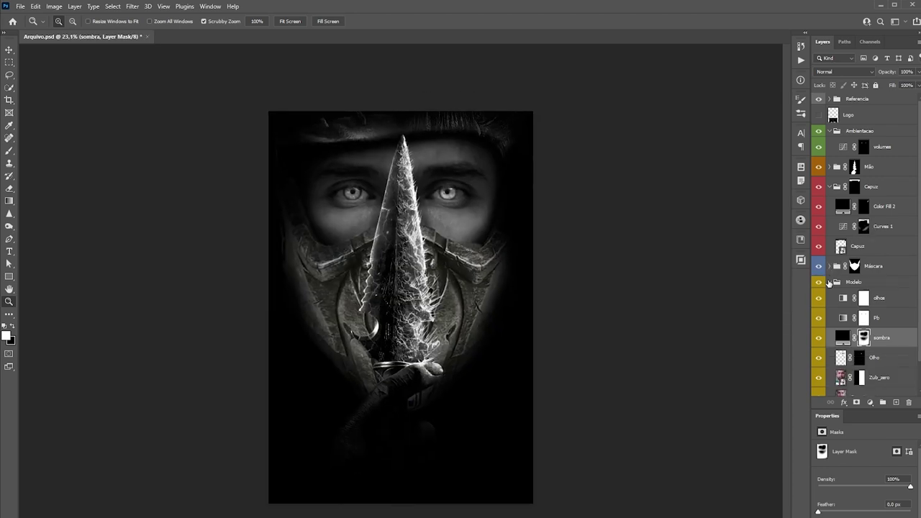
left_click(830, 282)
left_click(830, 131)
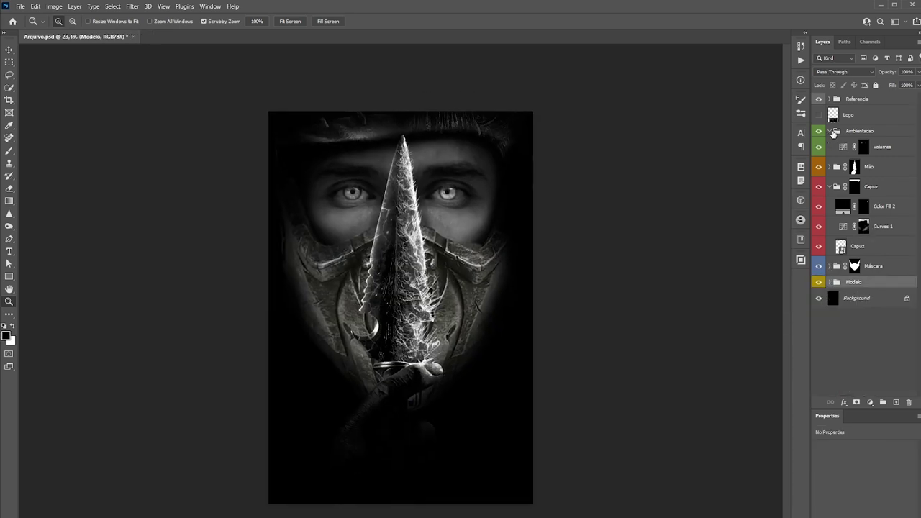
left_click(830, 98)
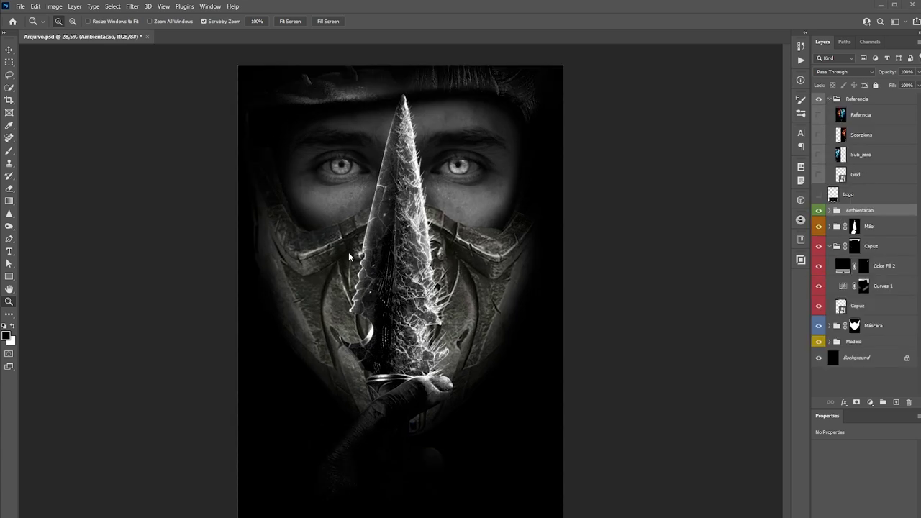
- Show the colour reference and add a Gradient Map inside Ambientacao, toggling visibility to compare
left_click(819, 115)
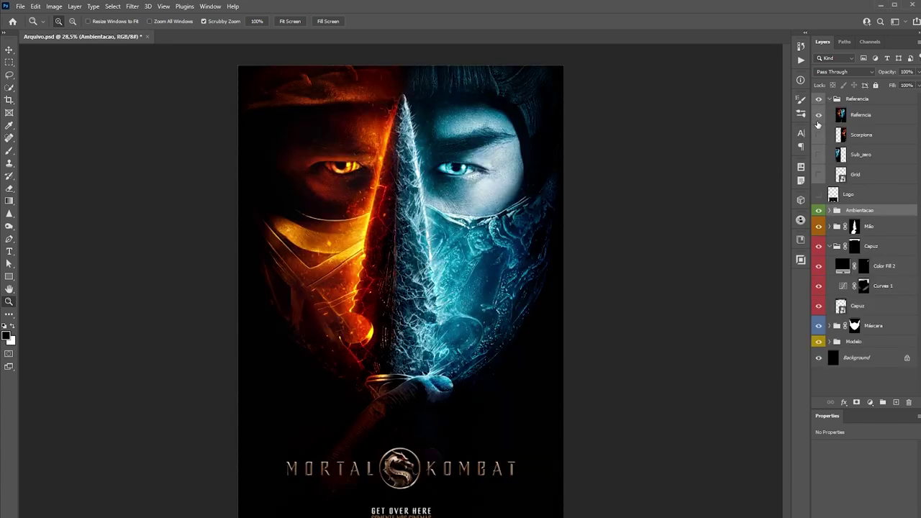
left_click(831, 210)
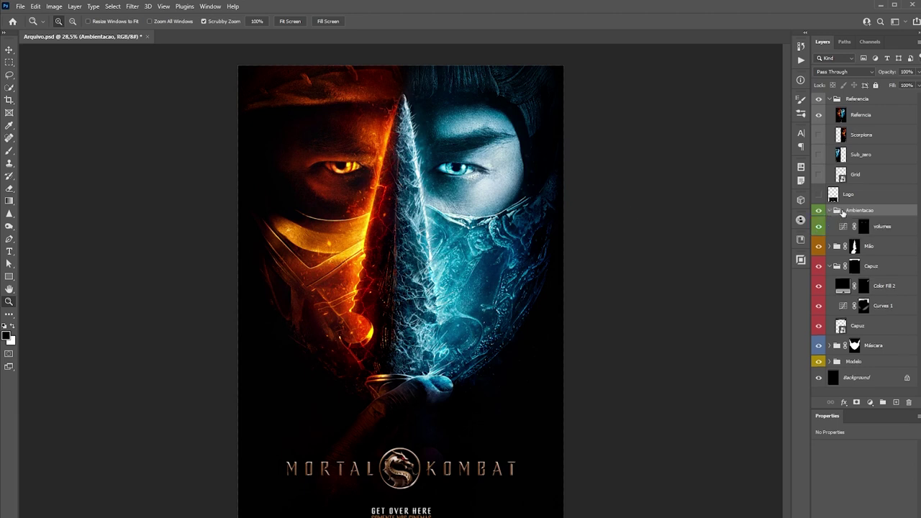
left_click(870, 402)
left_click(874, 514)
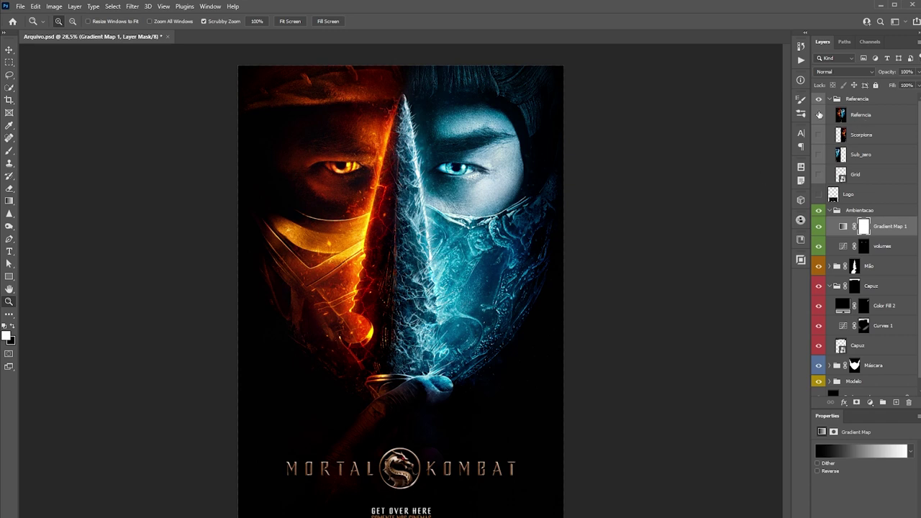
left_click(819, 117)
left_click(819, 227)
left_click(819, 227)
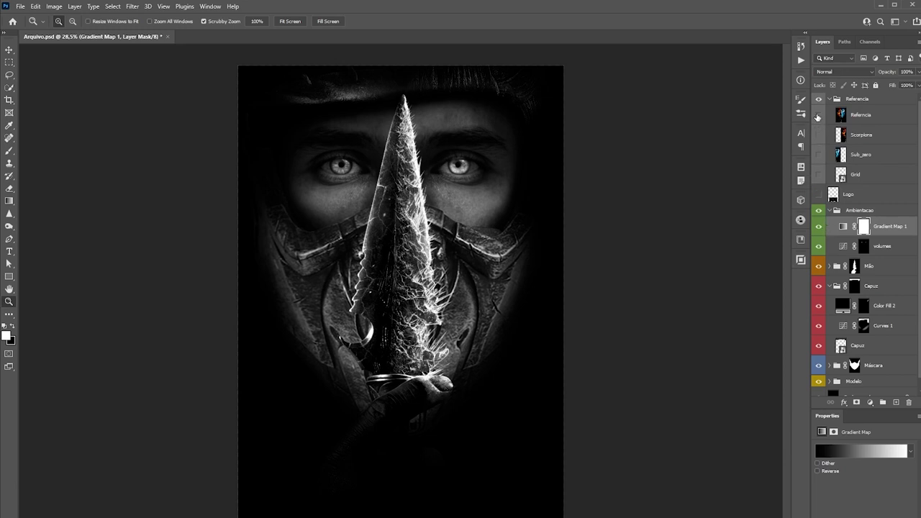
left_click(819, 116)
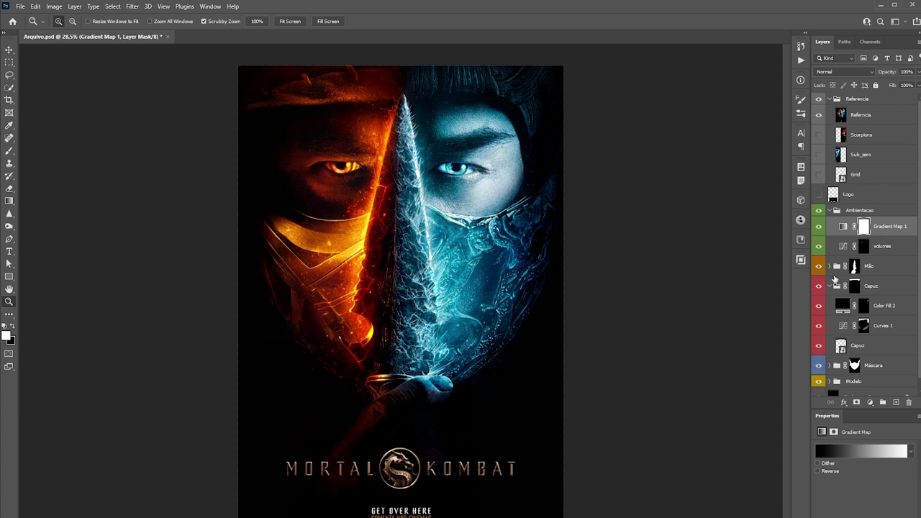
- Open the Gradient Map's gradient in the Gradient Editor, placed beside the poster
left_click(842, 227)
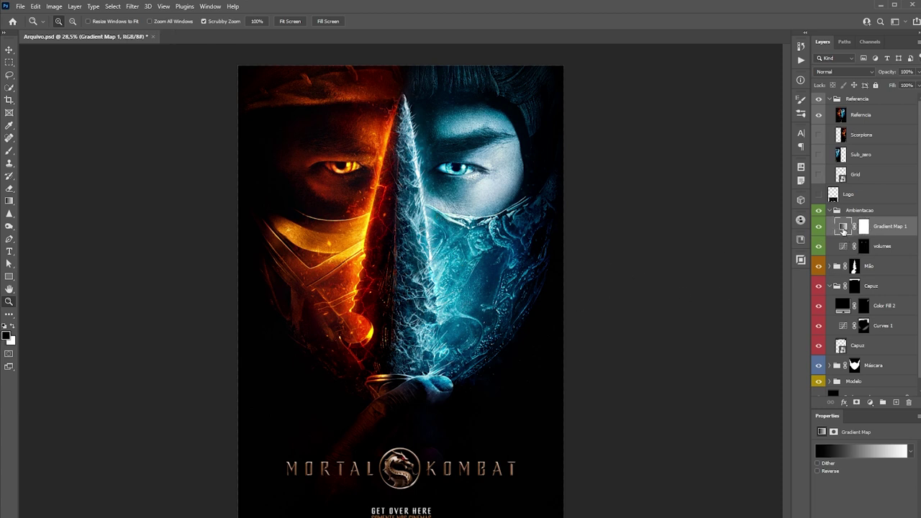
key("ctrl+backslash")
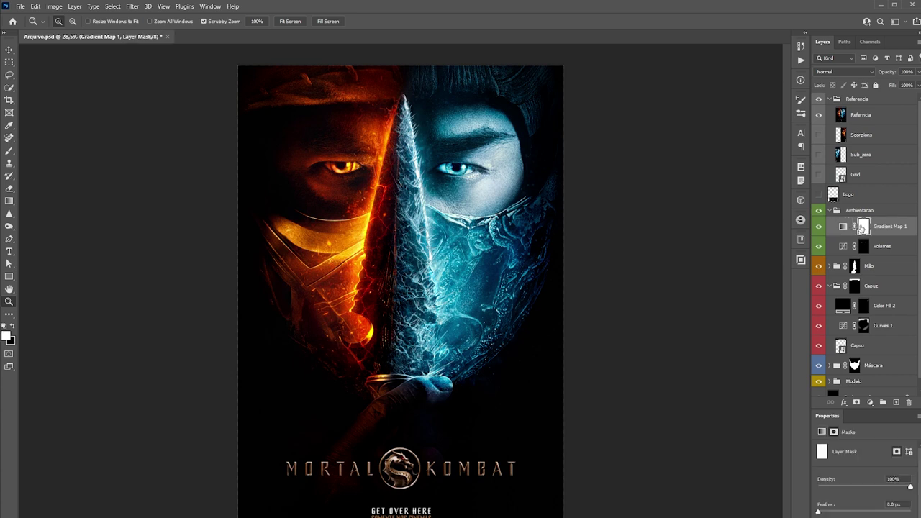
left_click(843, 228)
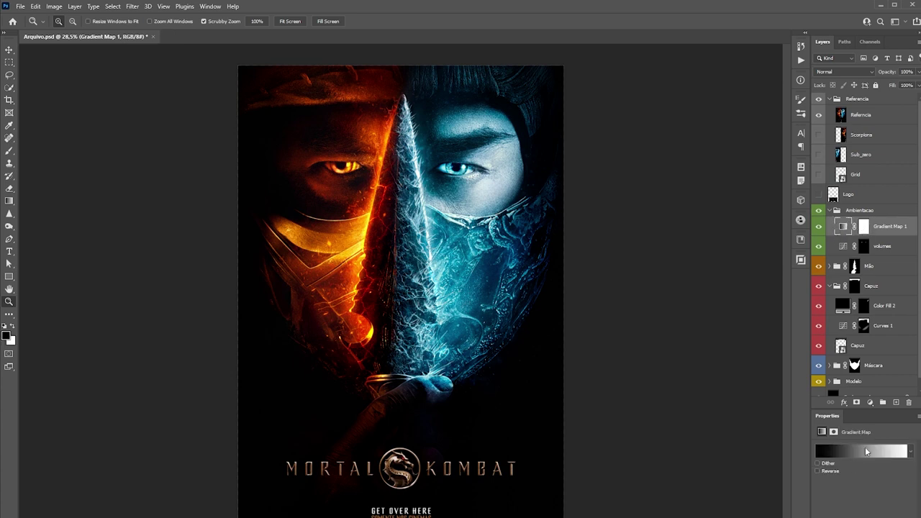
left_click(864, 454)
left_click_drag(728, 59, 689, 111)
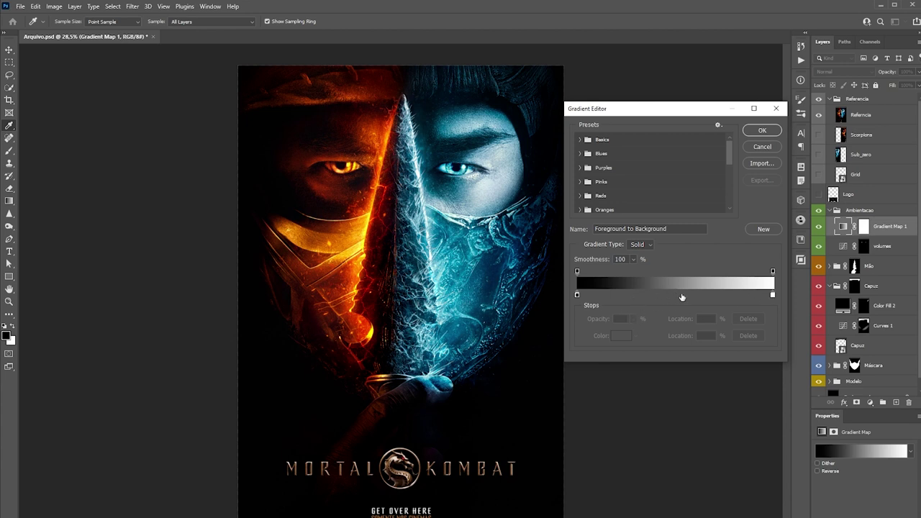
- Add stops: dark blue at 23%, cyan at 50%, pale bluish-white at 83%, sampled from the poster
left_click(676, 295)
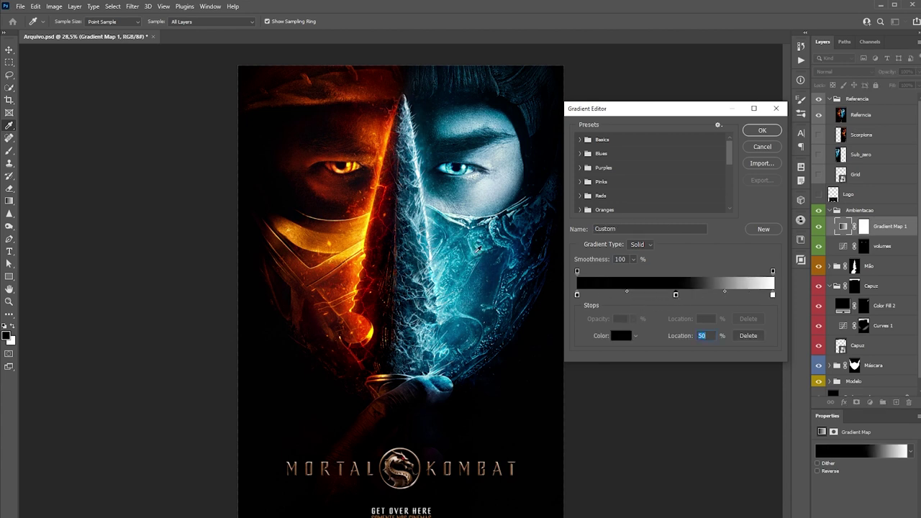
left_click(477, 248)
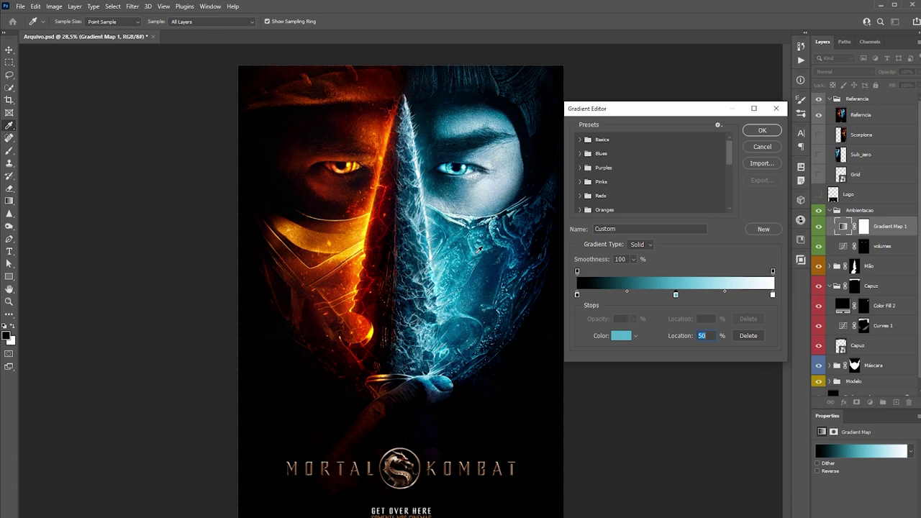
left_click(622, 295)
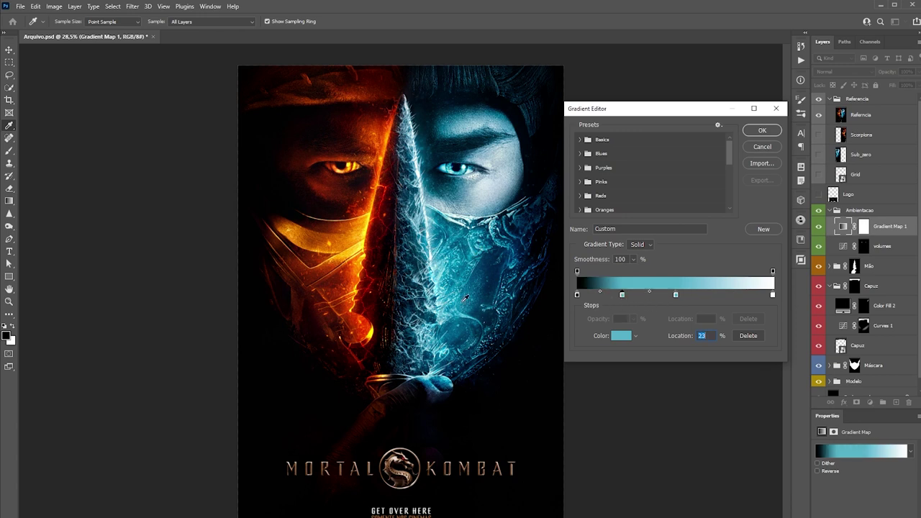
left_click(492, 286)
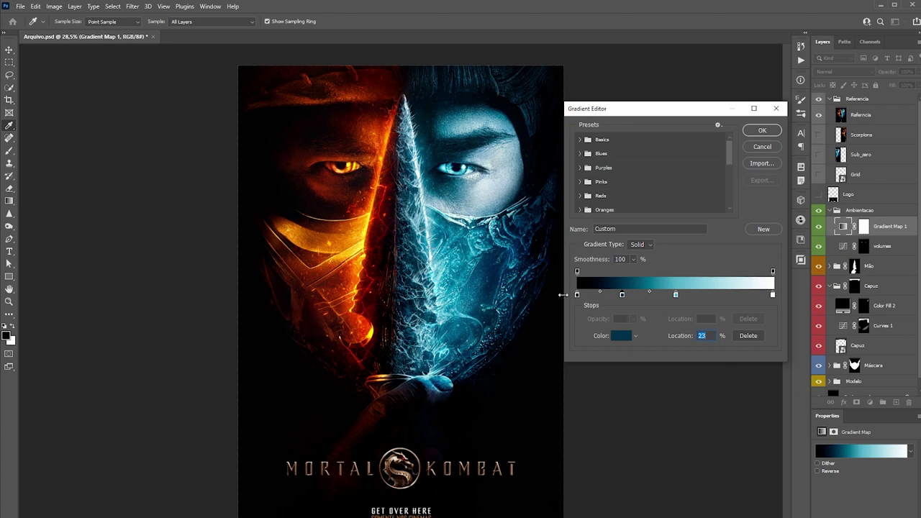
left_click_drag(764, 297, 738, 295)
left_click(447, 249)
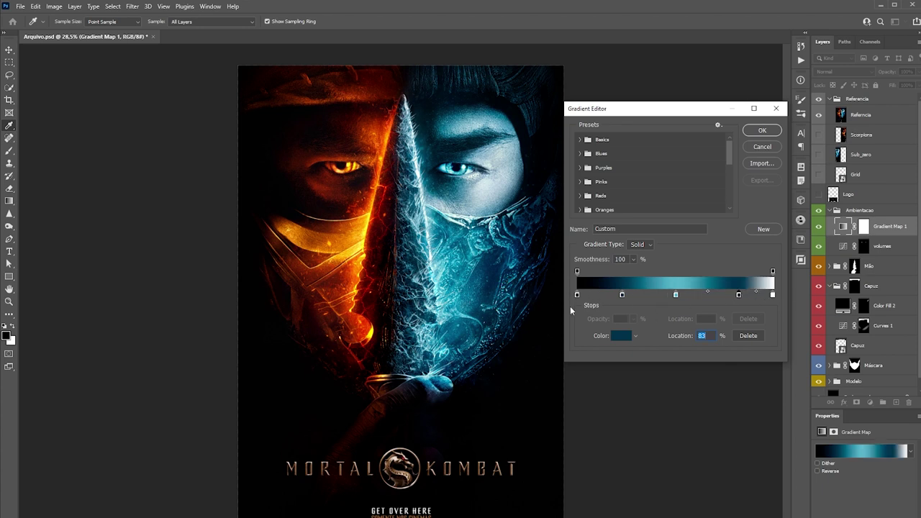
left_click(441, 254)
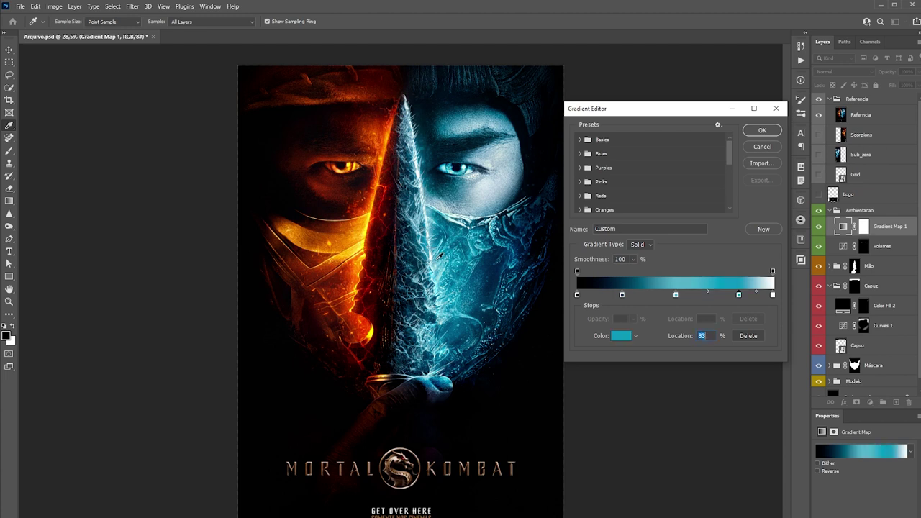
left_click(437, 260)
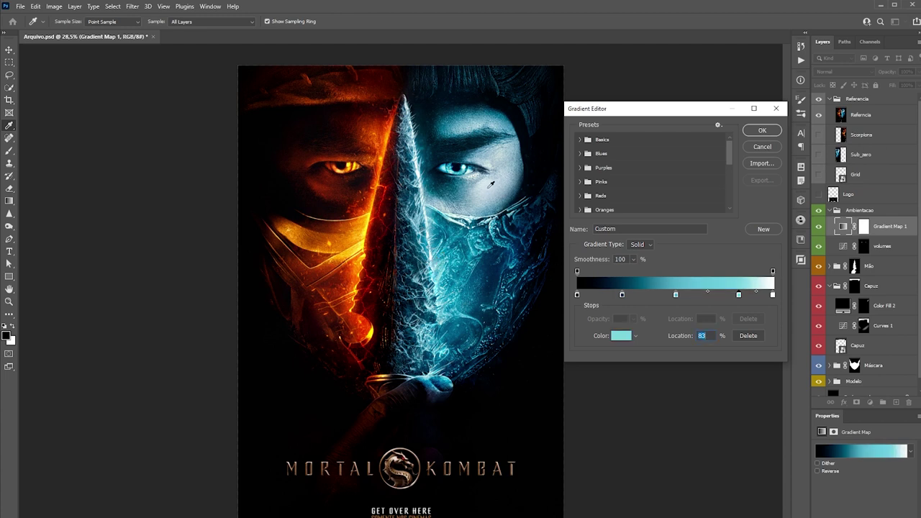
left_click(486, 183)
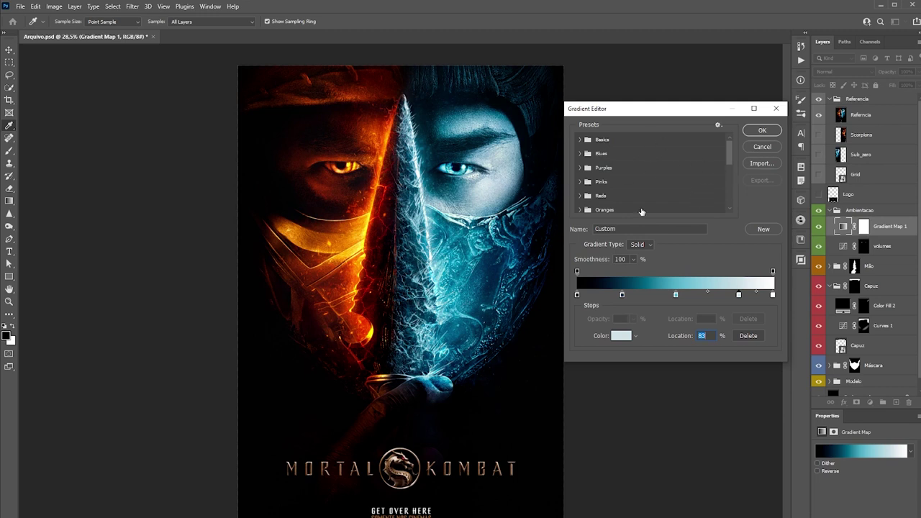
- Save the gradient as the Subzero preset and rename the layer Subzero
left_click(654, 231)
type("Su")
left_click(762, 229)
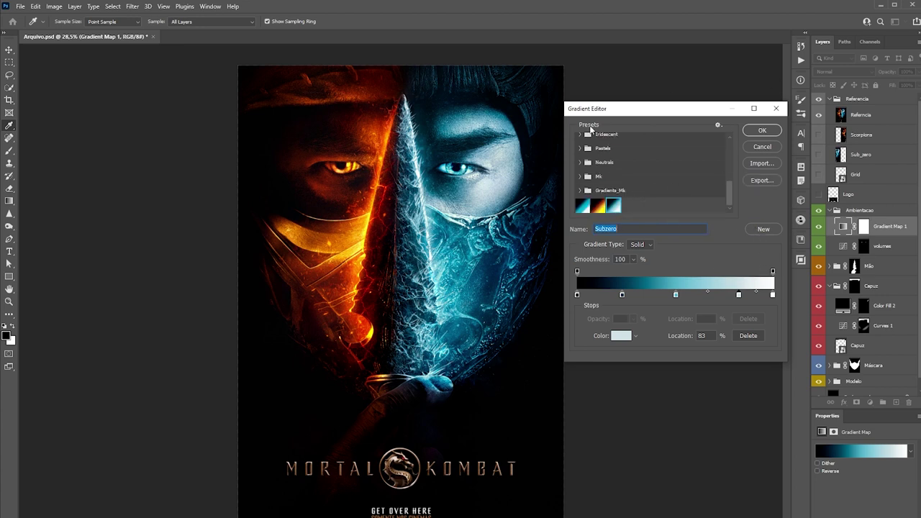
left_click(762, 130)
double_click(884, 227)
type("Subzero")
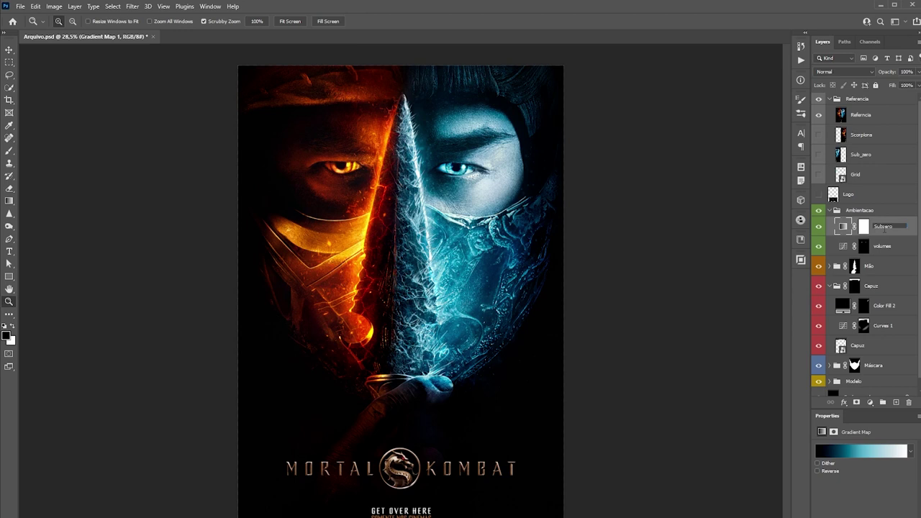
key("Return")
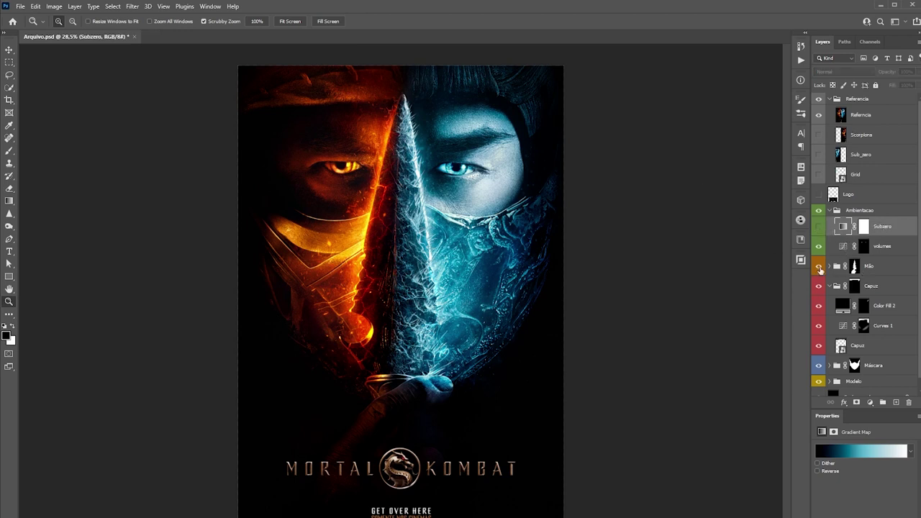
- Add a new Gradient Map above Subzero and open its Gradient Editor
left_click(869, 402)
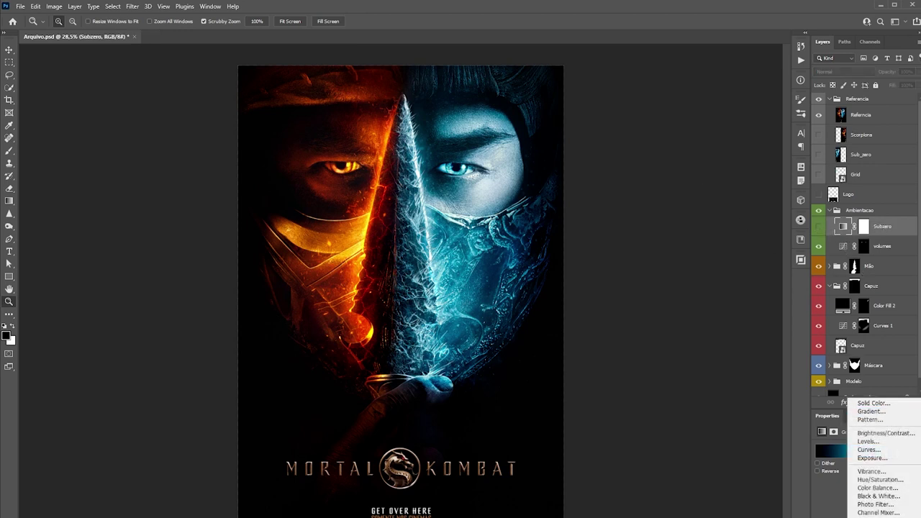
left_click(874, 507)
left_click(844, 226)
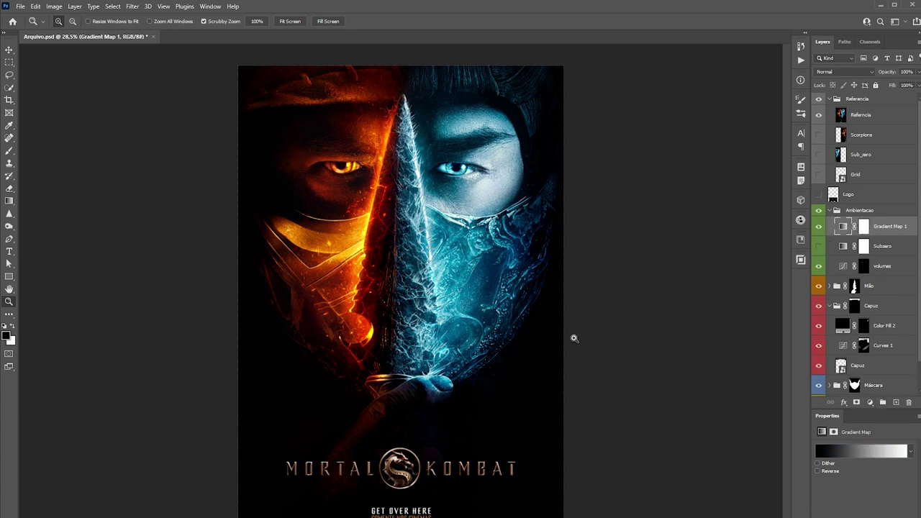
left_click(877, 449)
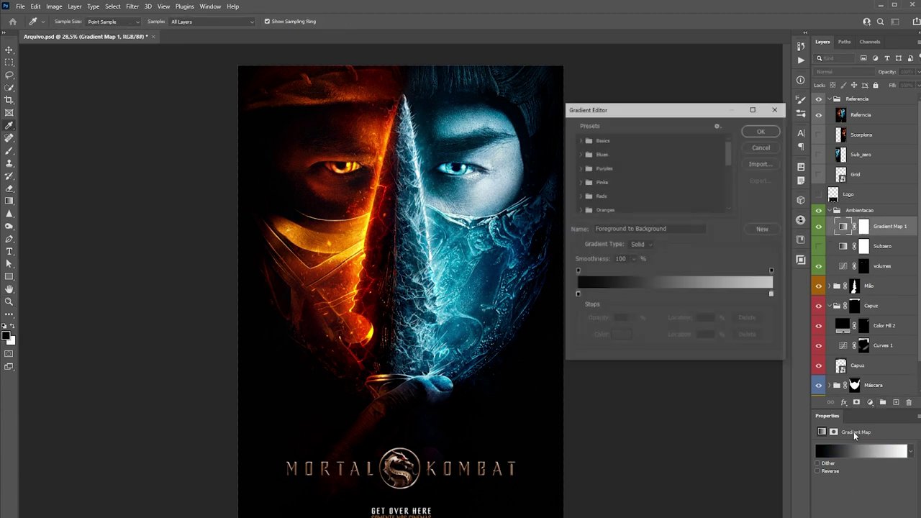
left_click_drag(661, 105, 666, 76)
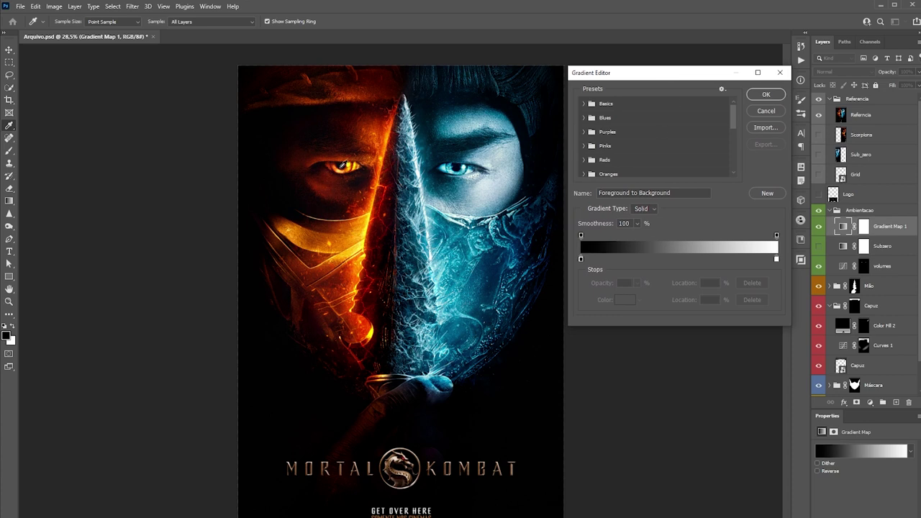
- Set the stops to dark red at 21%, orange at 50%, and yellow at 85% and 100%
left_click(777, 260)
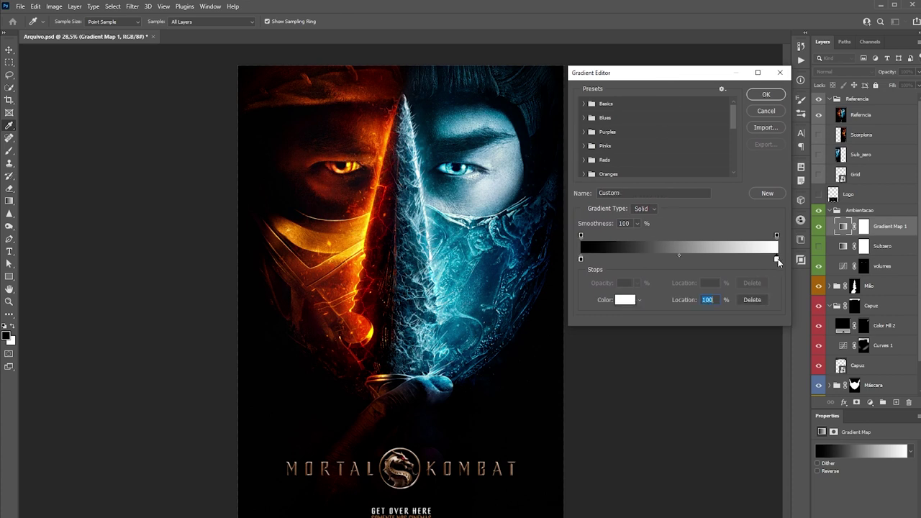
left_click(371, 334)
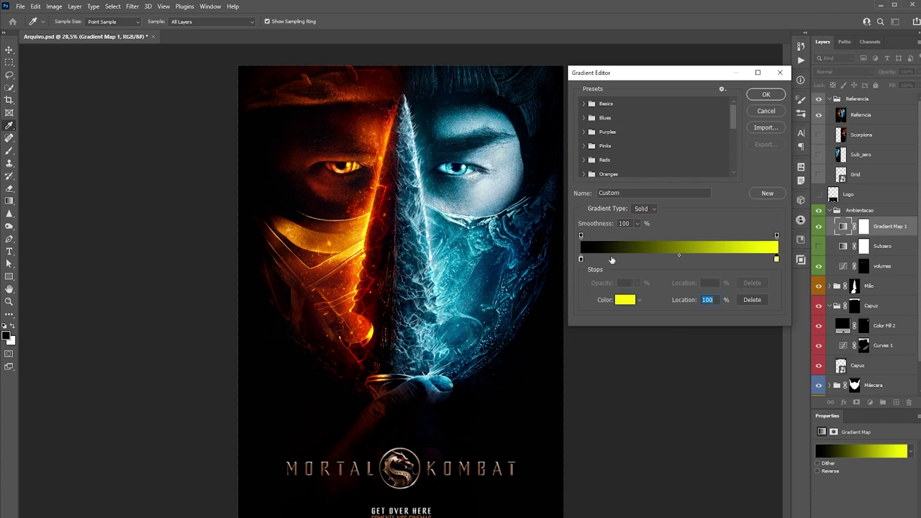
left_click(679, 260)
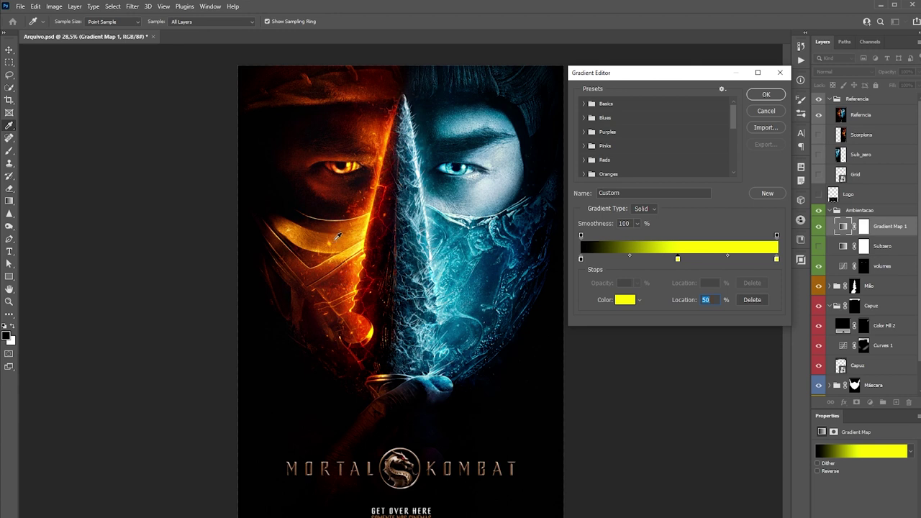
left_click(336, 239)
left_click(622, 261)
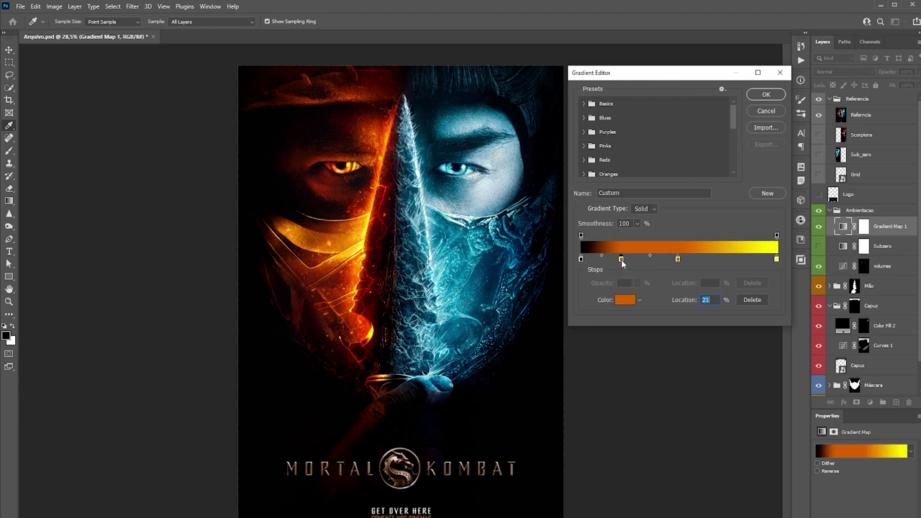
left_click(315, 332)
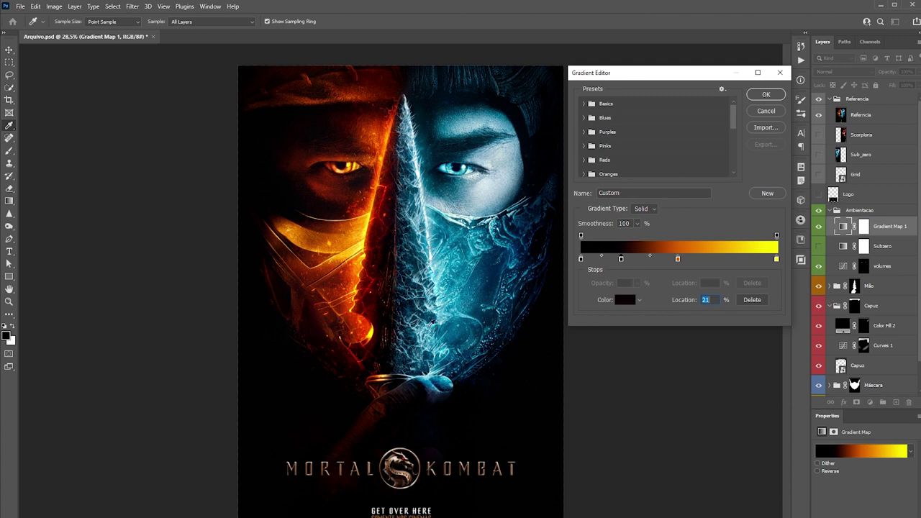
left_click(748, 259)
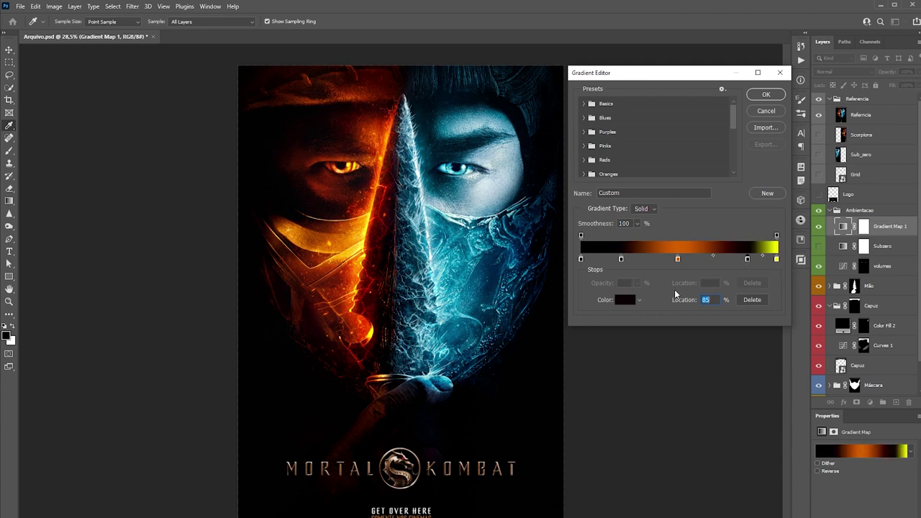
left_click(368, 229)
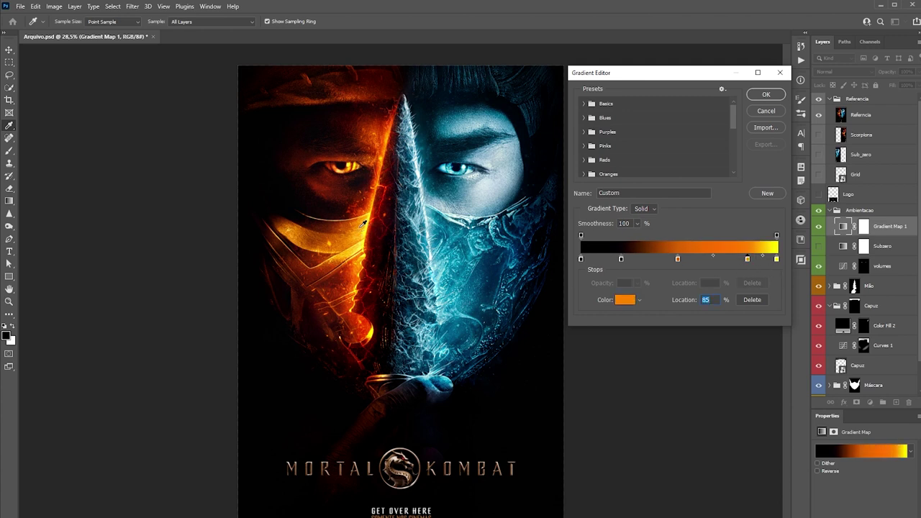
left_click(368, 219)
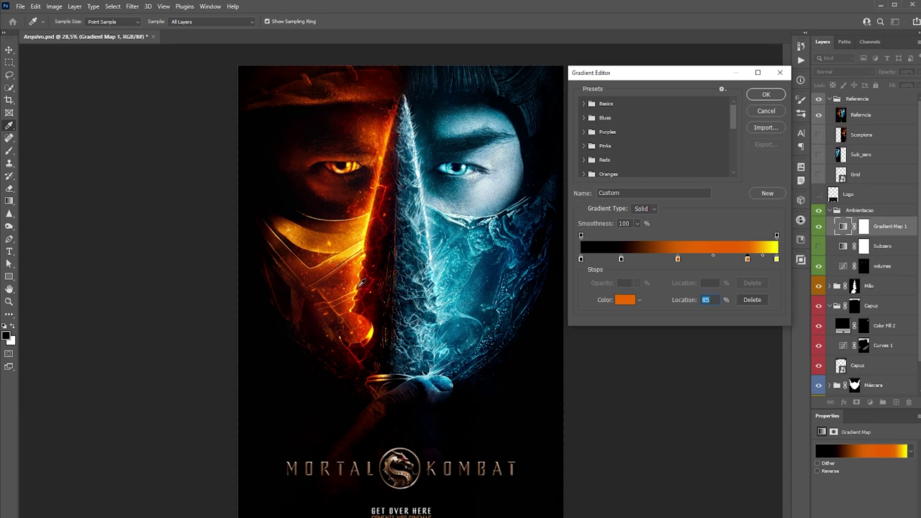
left_click(362, 258)
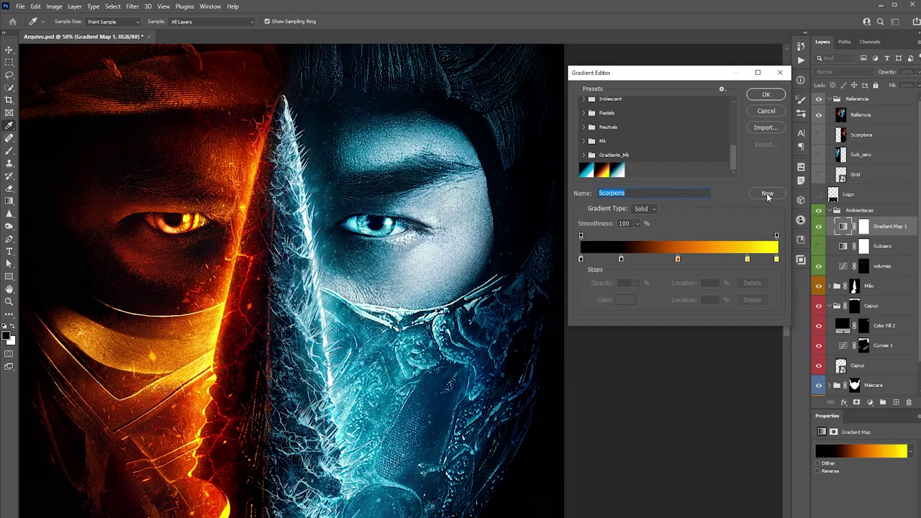
left_click(653, 192)
type("Scorpions")
- Save the gradient as the Scorpions preset, apply it, and hide the reference image
left_click(767, 194)
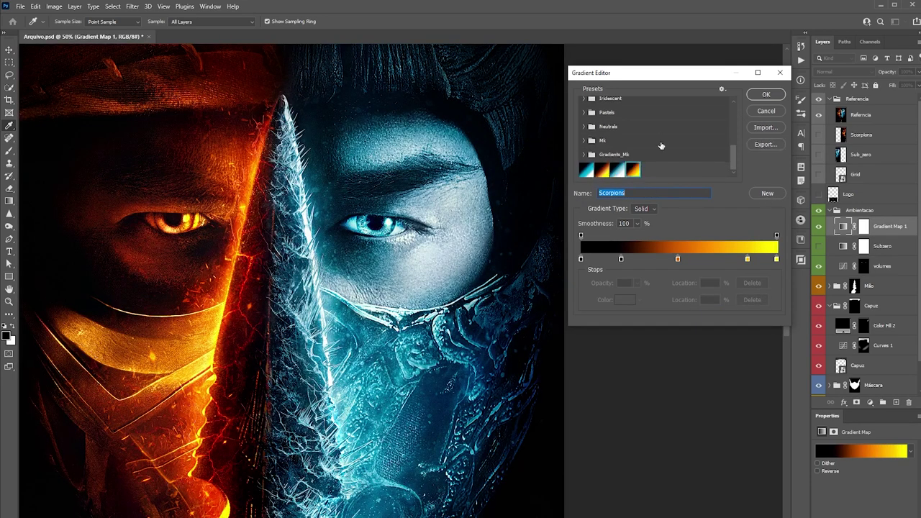
left_click(768, 94)
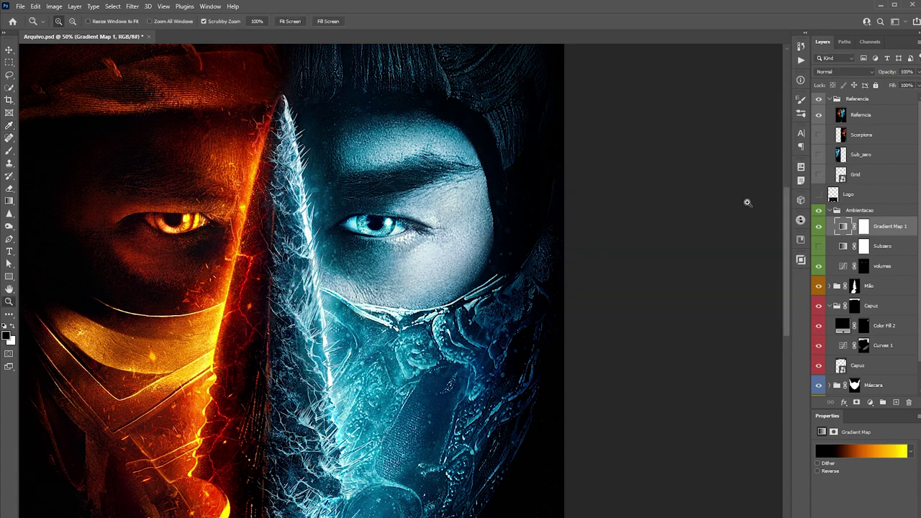
left_click(818, 115)
left_click_drag(388, 241, 338, 251)
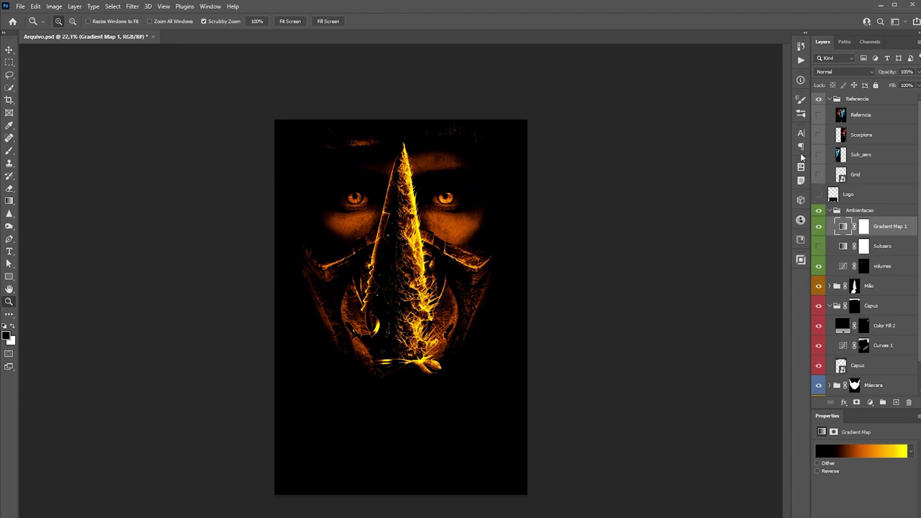
- Rename Gradient Map 1 to 'Scorpions', hide it, and show the blue Subzero colouring
double_click(890, 227)
type("Scorpions")
key("Return")
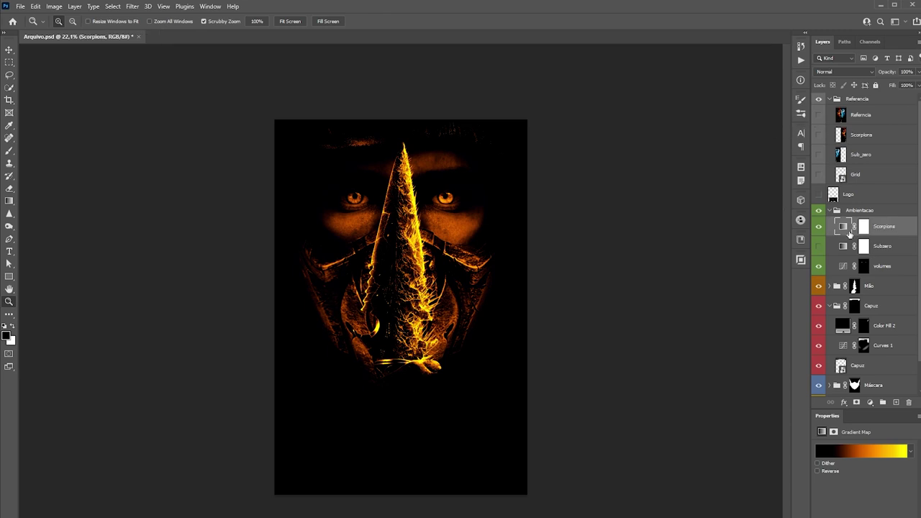
left_click(818, 226)
left_click(818, 246)
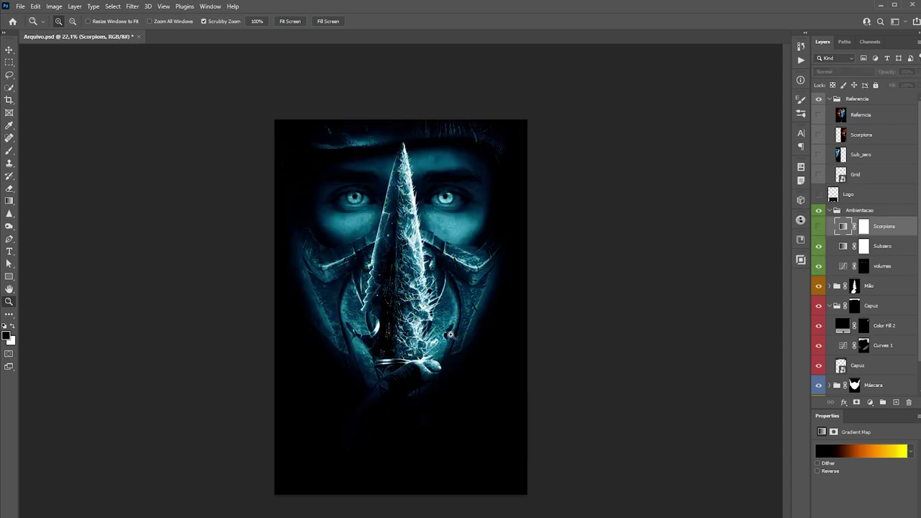
left_click_drag(400, 307, 414, 307)
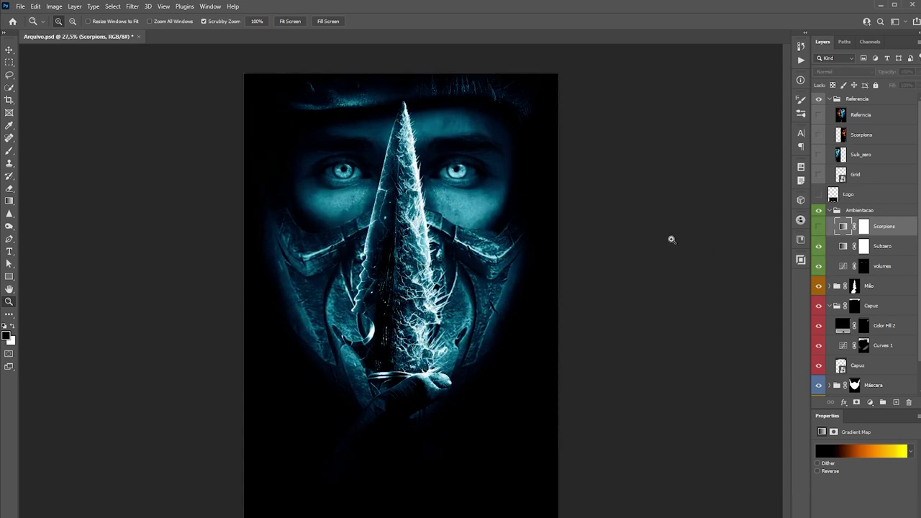
left_click_drag(672, 239, 659, 241)
left_click(863, 228)
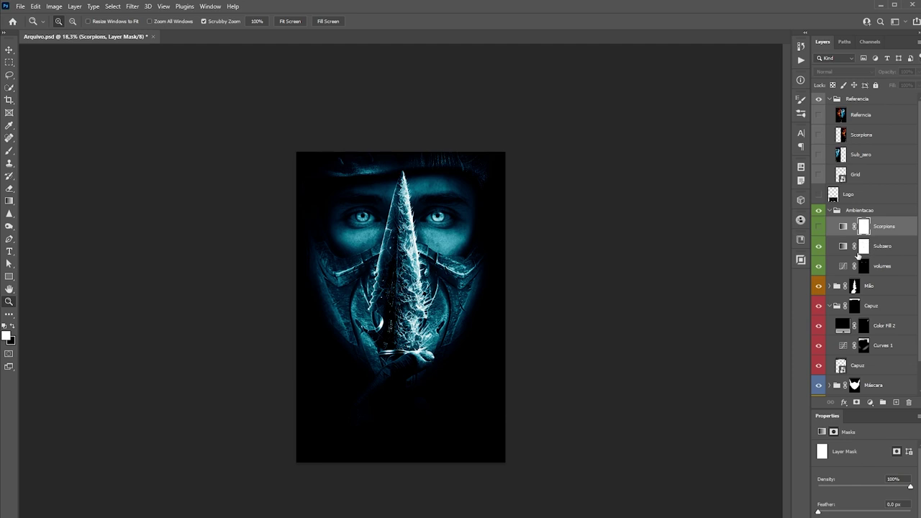
- Target the Subzero mask with a black-to-transparent Gradient tool
left_click(863, 248)
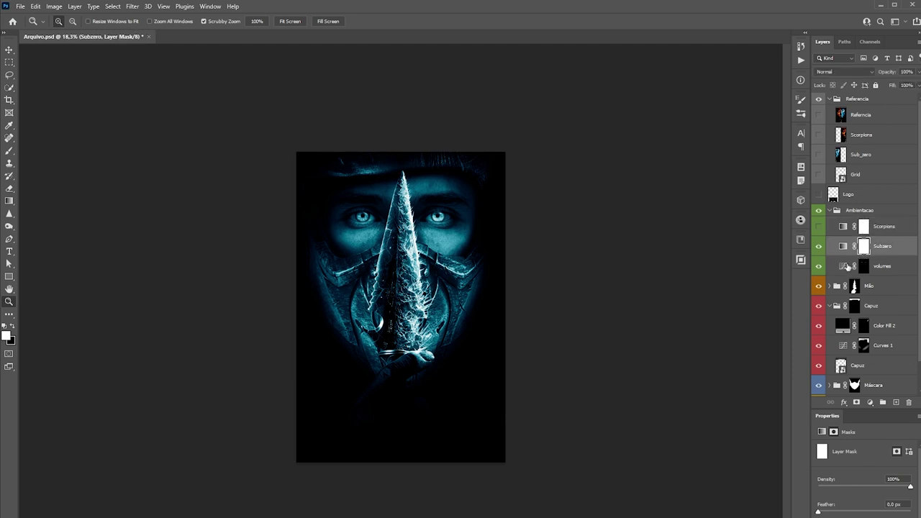
left_click(10, 201)
left_click(91, 23)
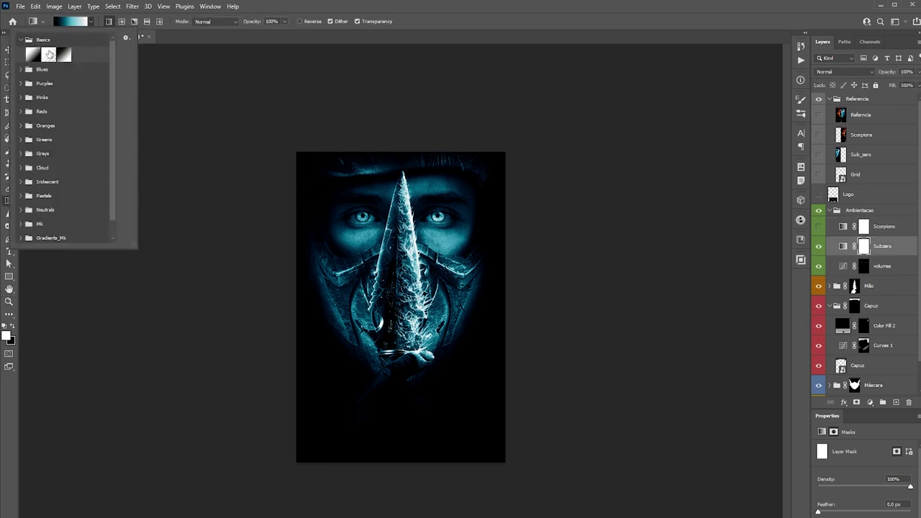
left_click(49, 55)
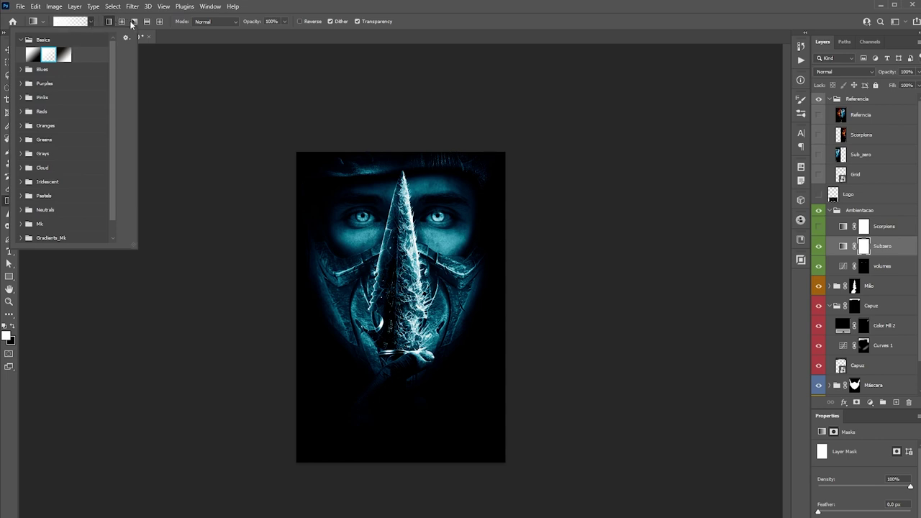
left_click(272, 15)
left_click(12, 327)
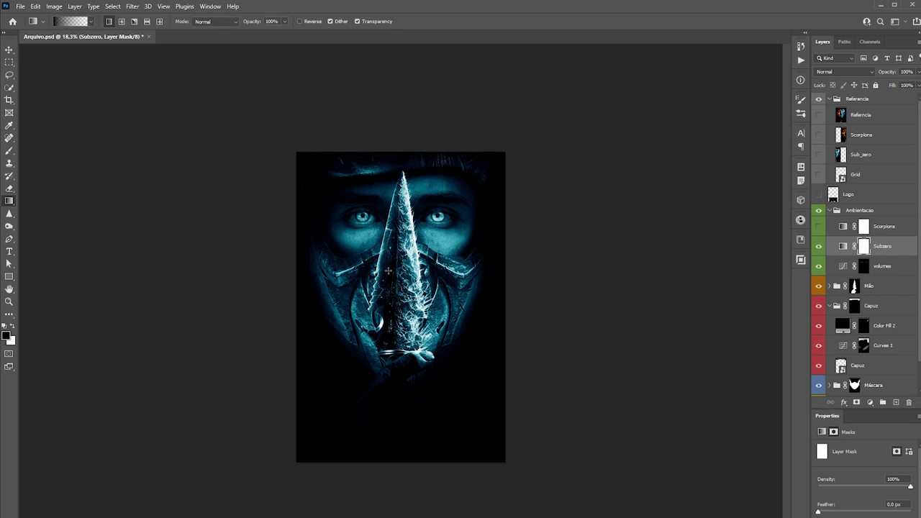
- Drag a horizontal gradient across the Subzero mask, splitting the face down the middle
left_click_drag(298, 281, 410, 281)
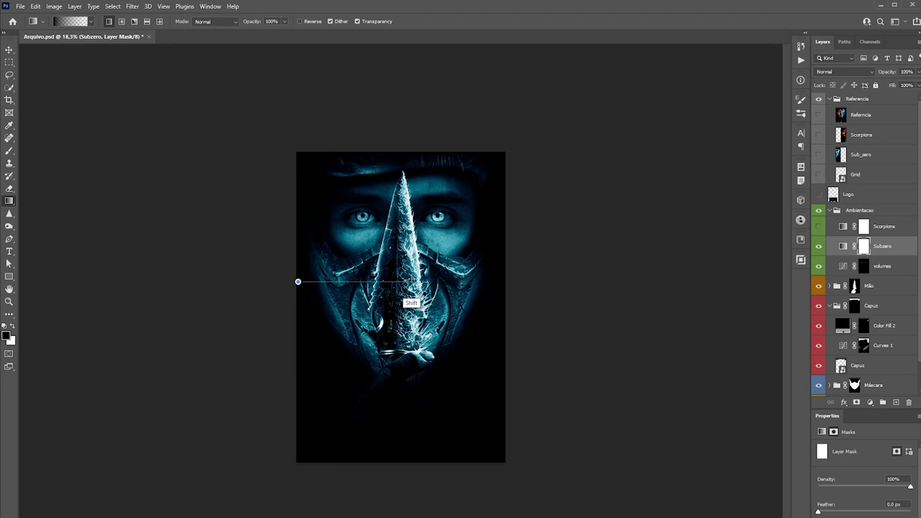
left_click_drag(405, 281, 408, 282)
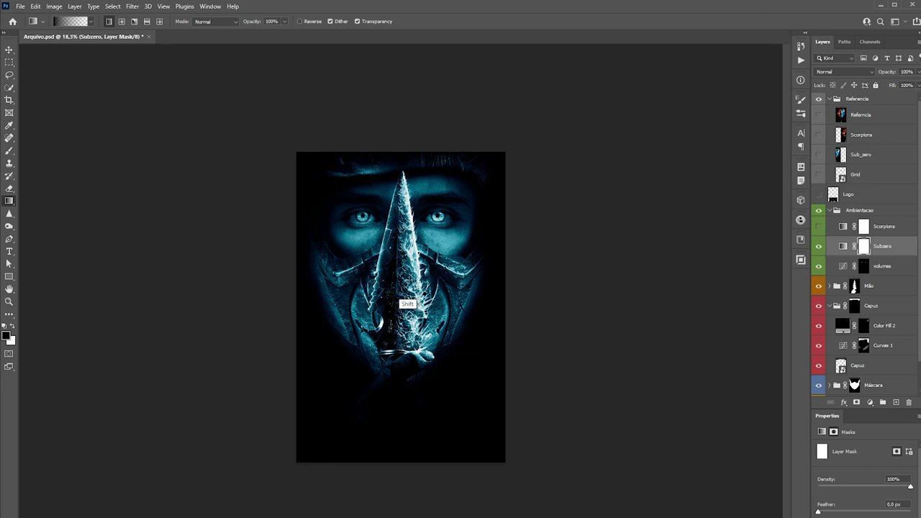
left_click(864, 247, "alt")
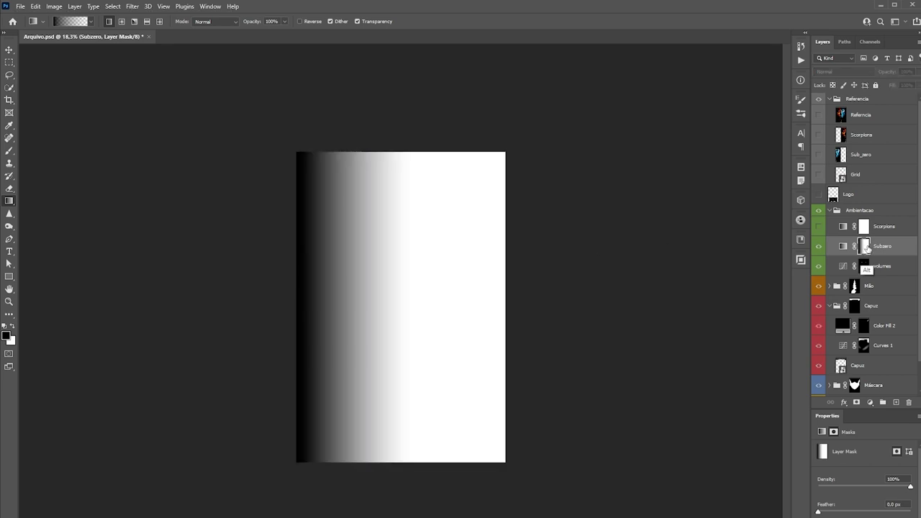
left_click(864, 248, "alt")
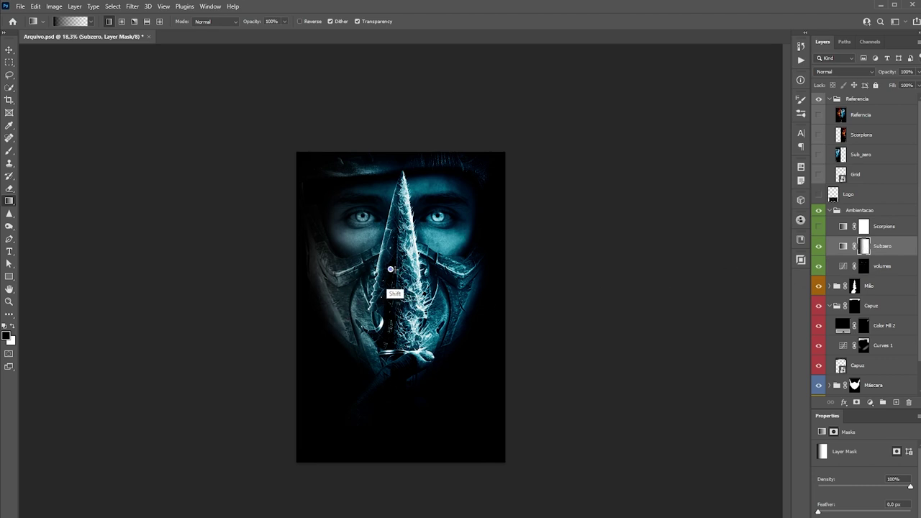
left_click_drag(394, 272, 408, 272)
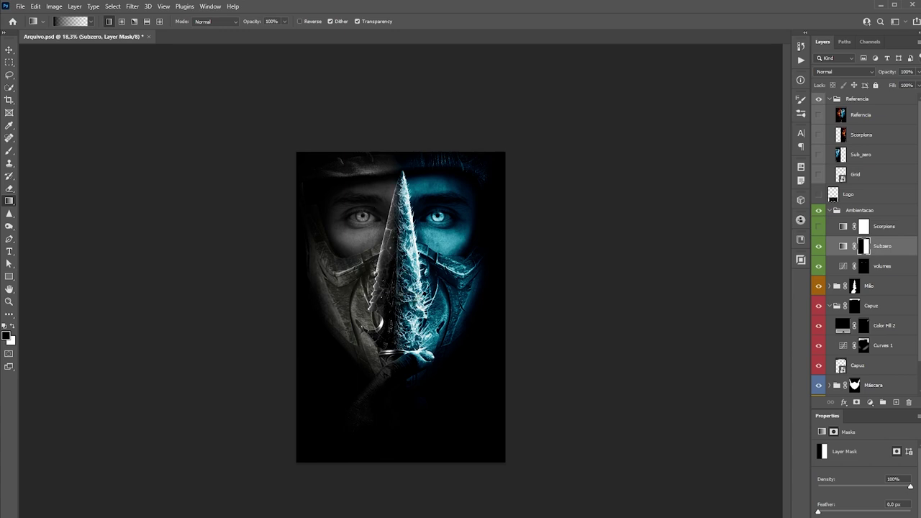
key("z")
left_click_drag(448, 245, 475, 244)
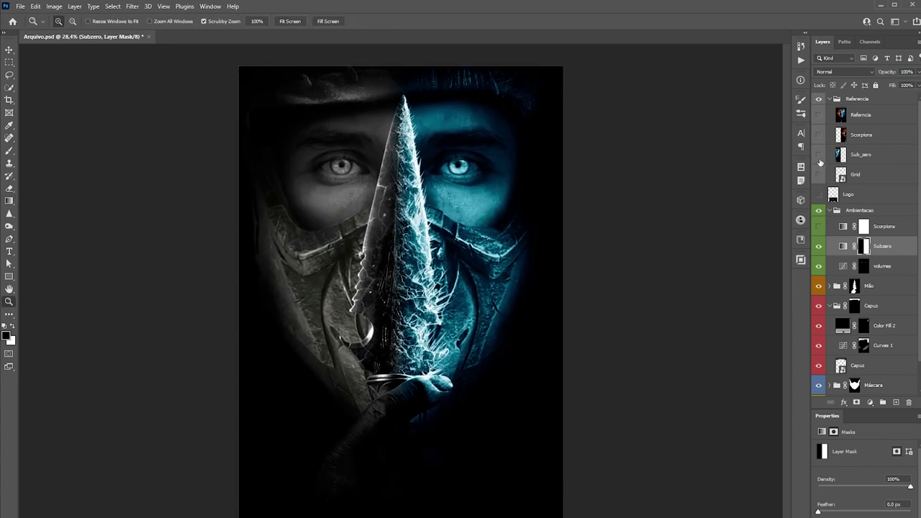
- Match the Sub_zero reference by moving the Subzero gradient's dark stop to 16% and the other colour stops
left_click(818, 155)
left_click_drag(376, 237, 325, 193)
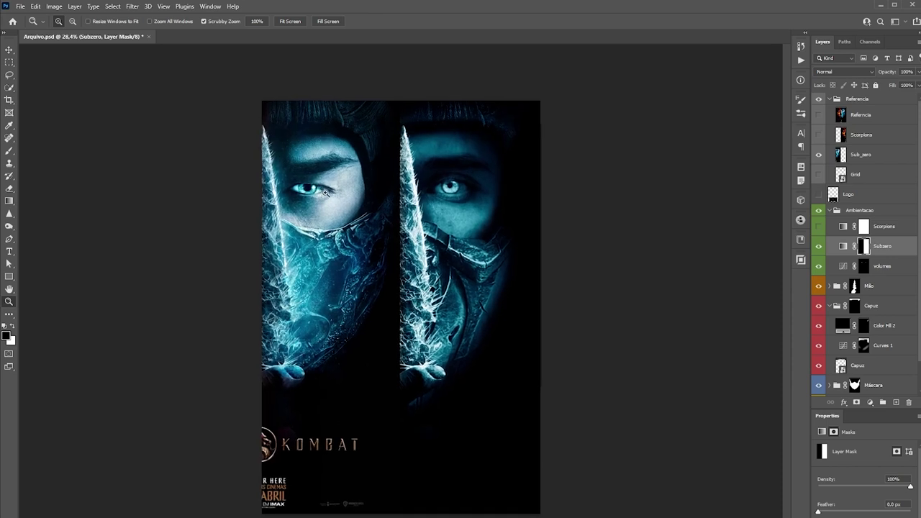
left_click(846, 247)
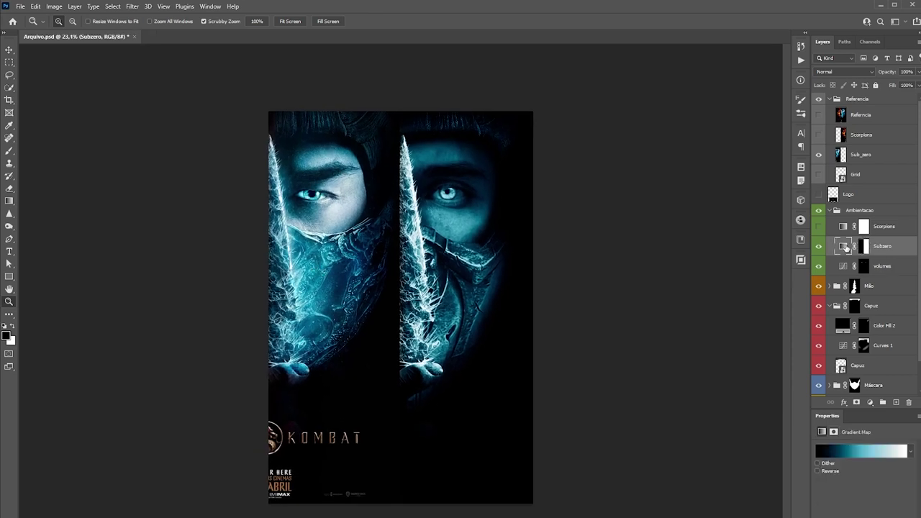
left_click(853, 453)
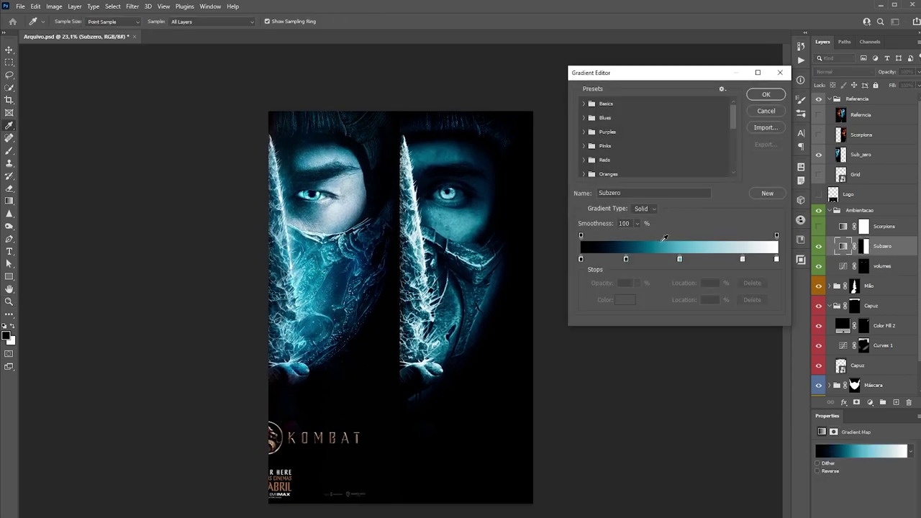
left_click_drag(679, 257, 664, 258)
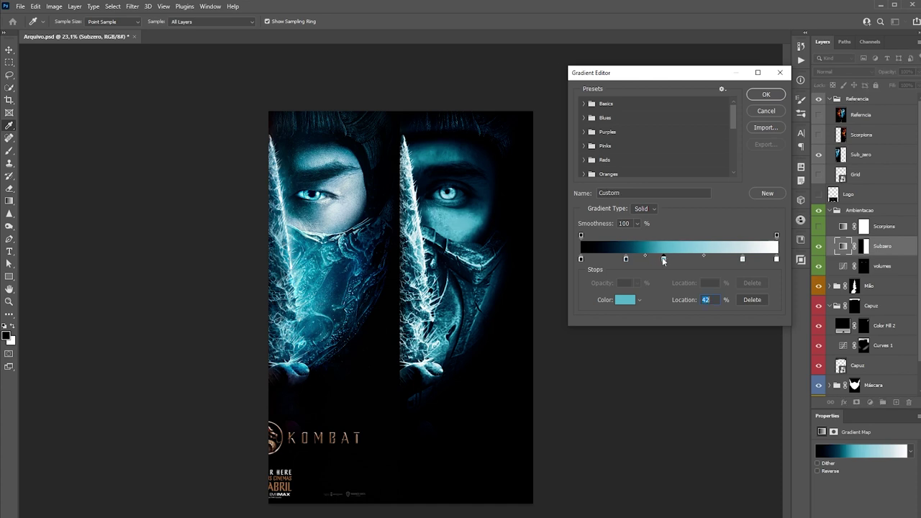
left_click_drag(626, 259, 612, 259)
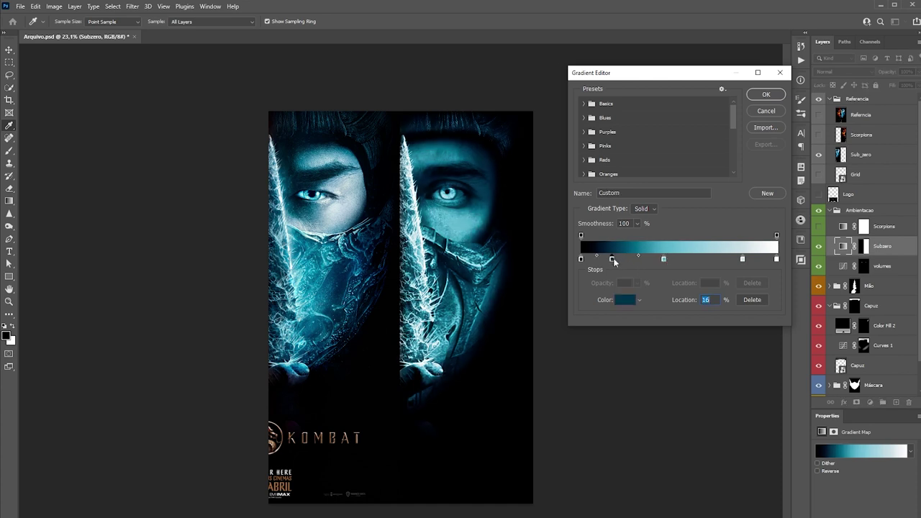
left_click_drag(743, 259, 694, 259)
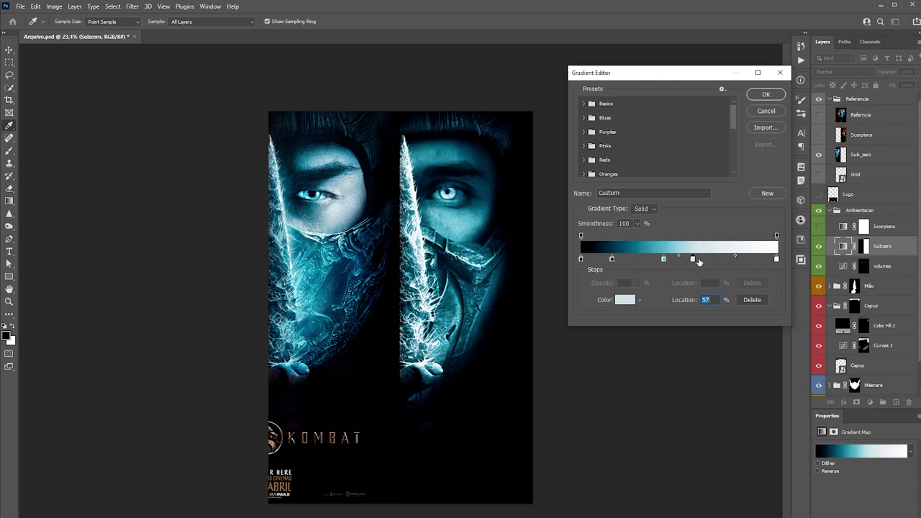
left_click_drag(694, 259, 652, 259)
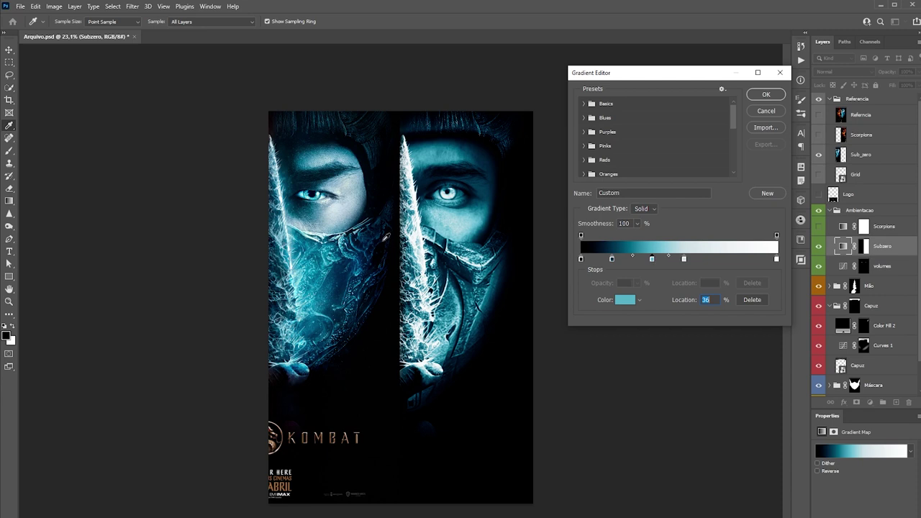
left_click(764, 94)
left_click(818, 156)
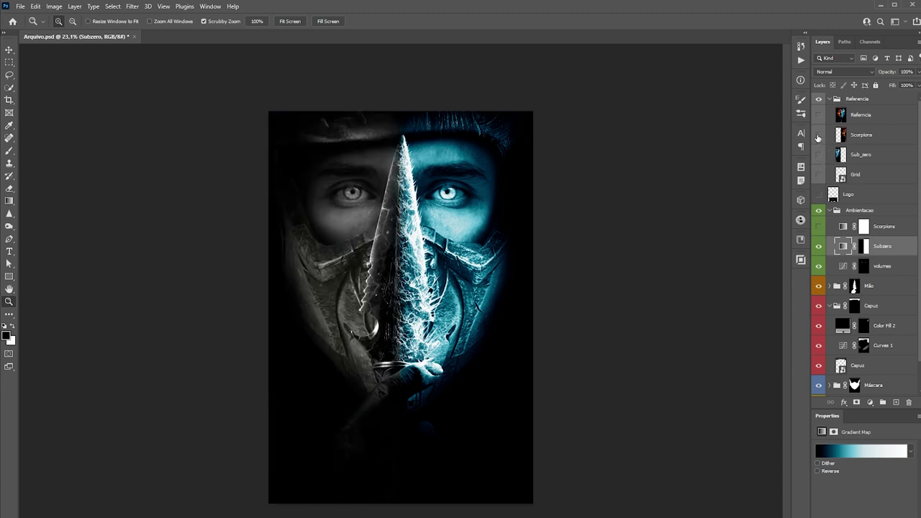
- Turn on the Scorpions layer and copy the Subzero split mask onto it, tinting the left half orange
left_click(818, 136)
left_click(818, 226)
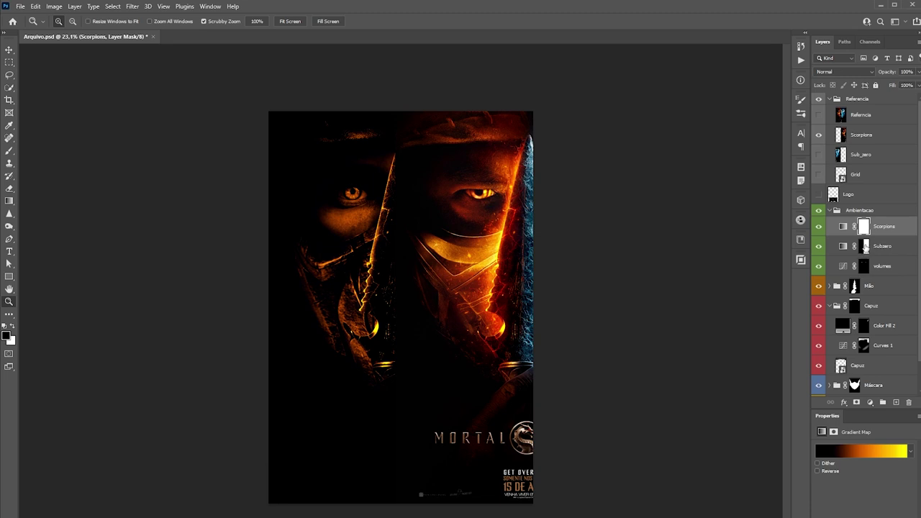
left_click_drag(865, 247, 864, 227)
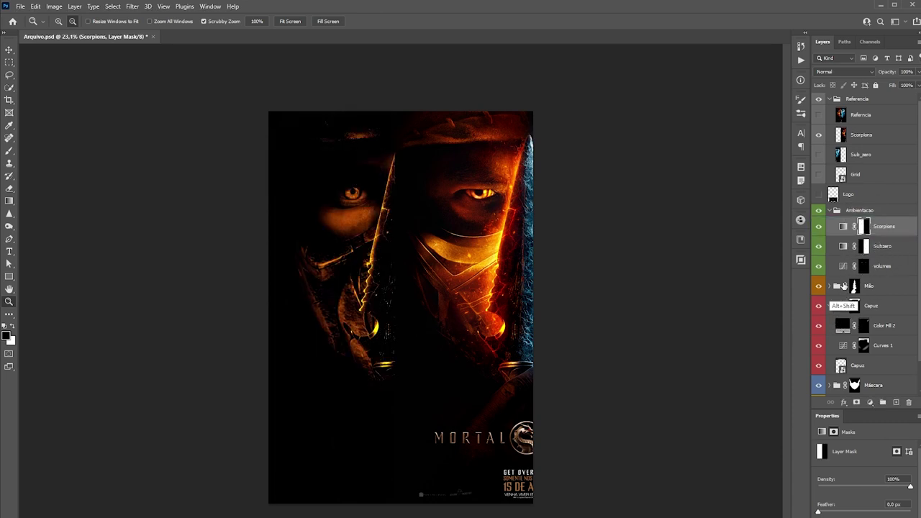
left_click(818, 135)
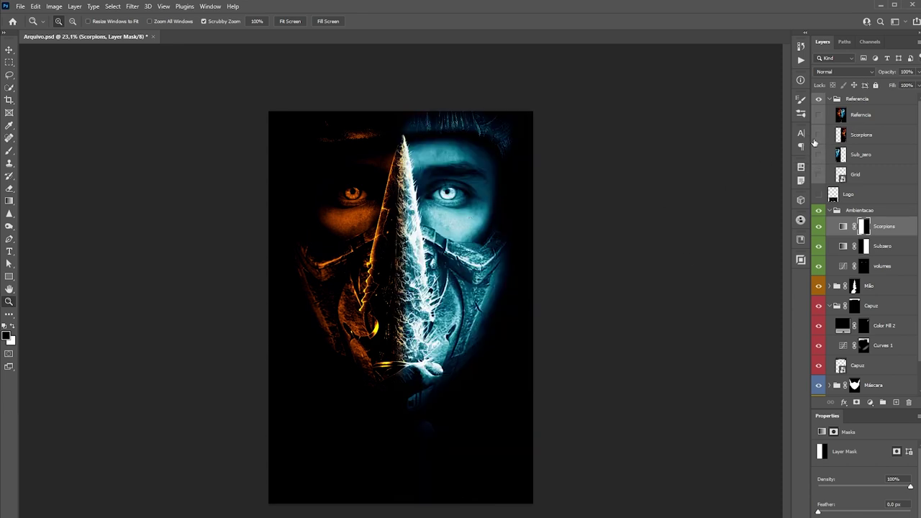
left_click(843, 227)
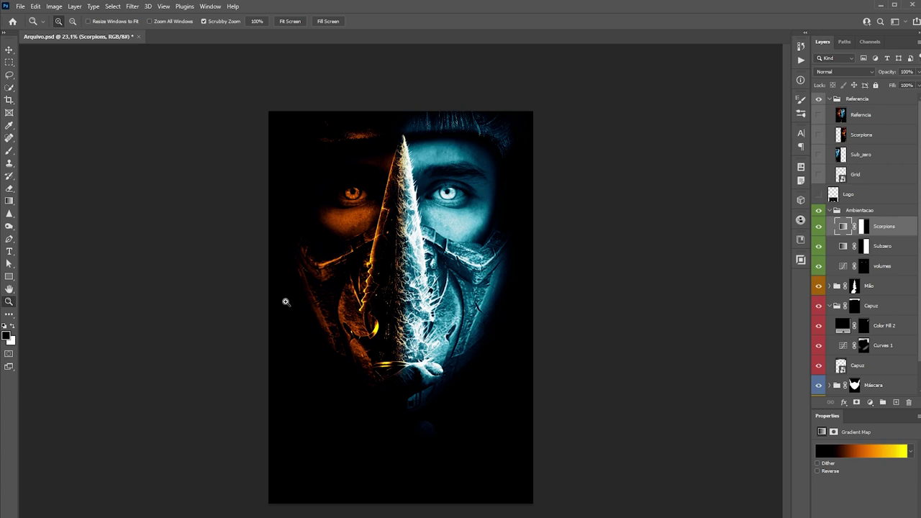
left_click(864, 453)
- Move the Scorpions gradient's dark stop to 12% and orange stop to 32%
left_click_drag(664, 74, 650, 104)
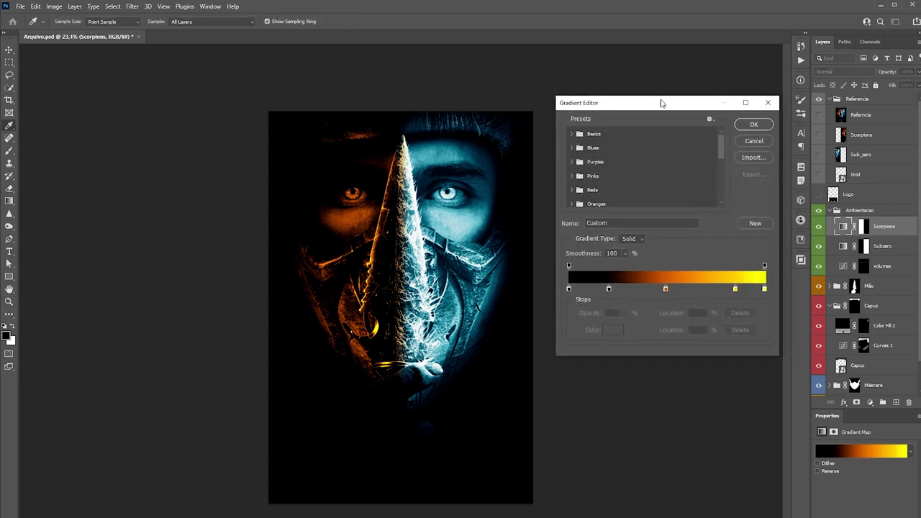
left_click(609, 289)
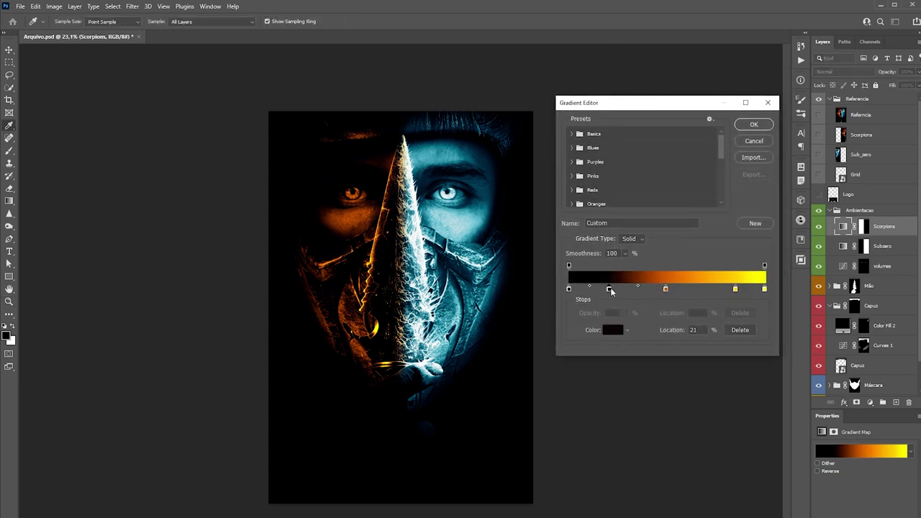
left_click_drag(609, 289, 593, 289)
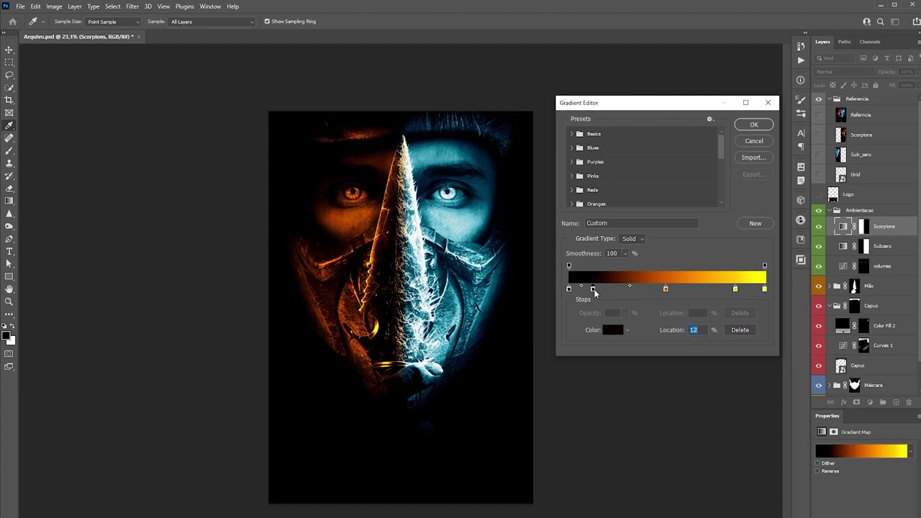
left_click(590, 310)
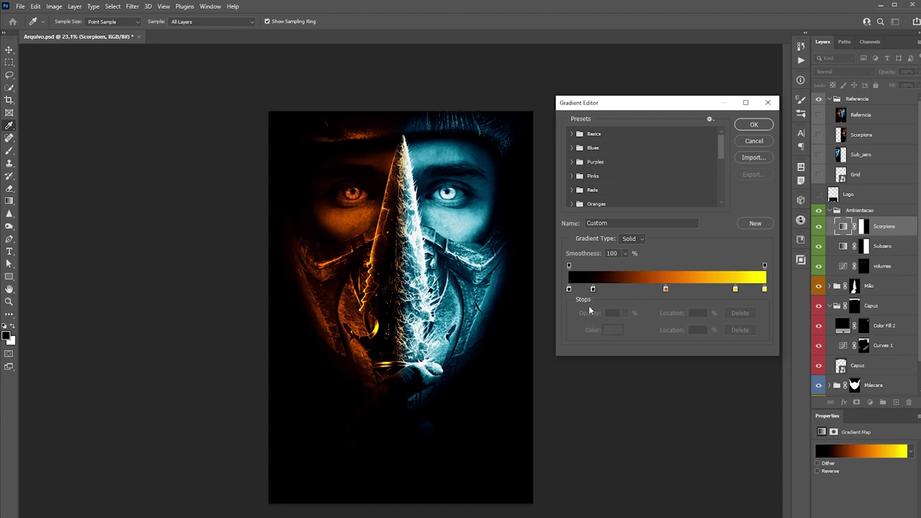
left_click(665, 289)
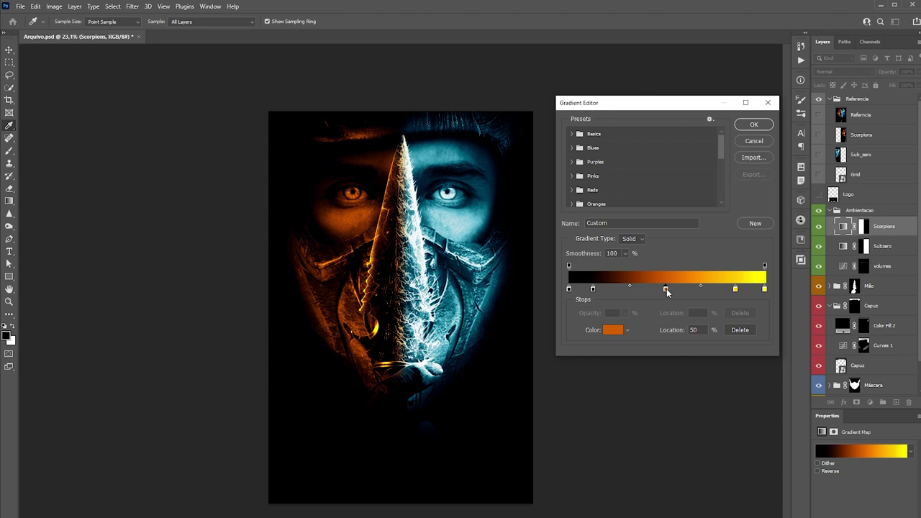
left_click_drag(667, 292, 647, 292)
left_click_drag(635, 290, 633, 291)
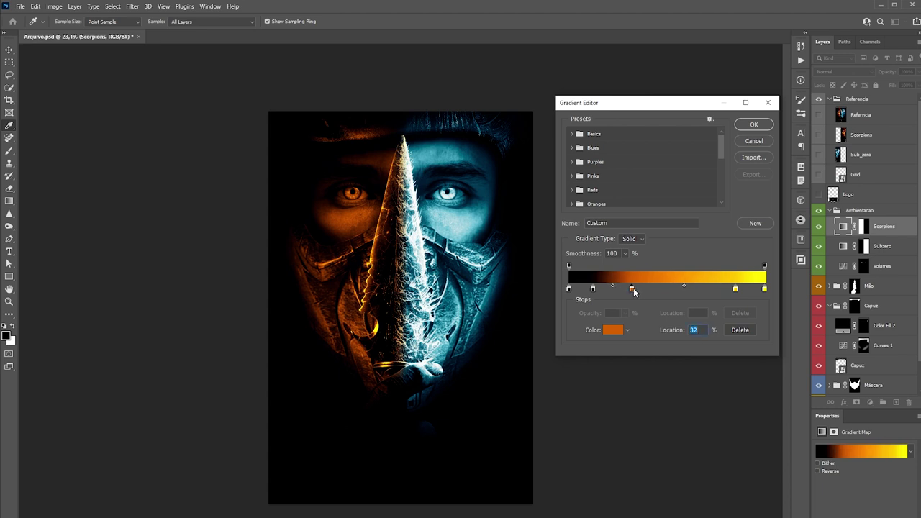
left_click(763, 123)
key("z")
- Compare with the Scorpions reference and pull the yellow stop in to 73%
left_click(819, 136)
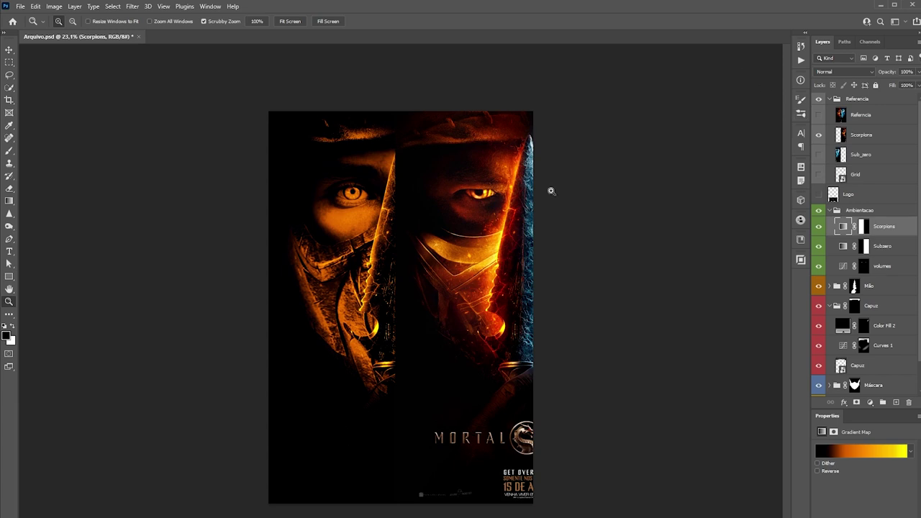
left_click(861, 450)
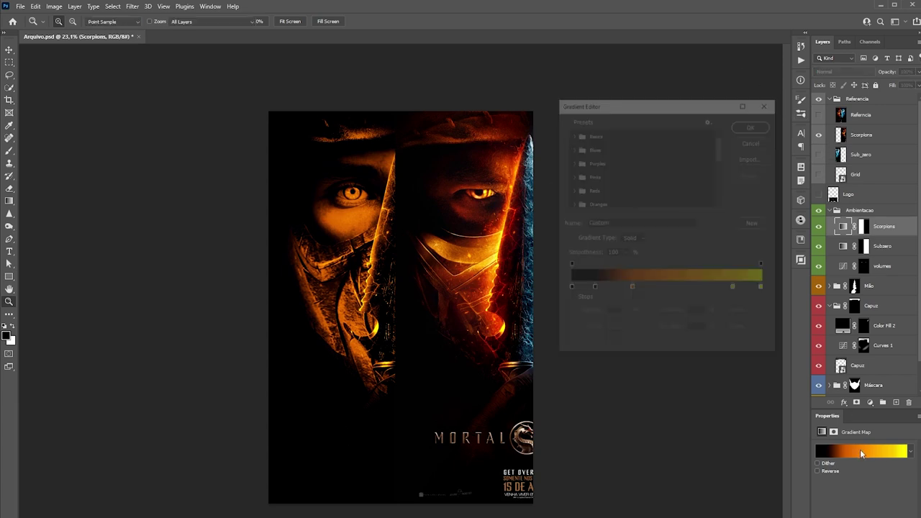
left_click_drag(653, 105, 657, 82)
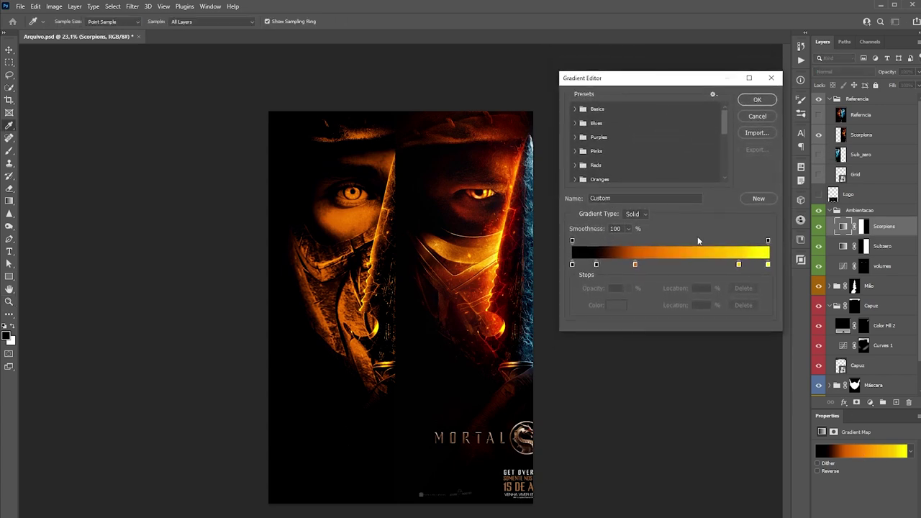
left_click_drag(738, 271, 692, 265)
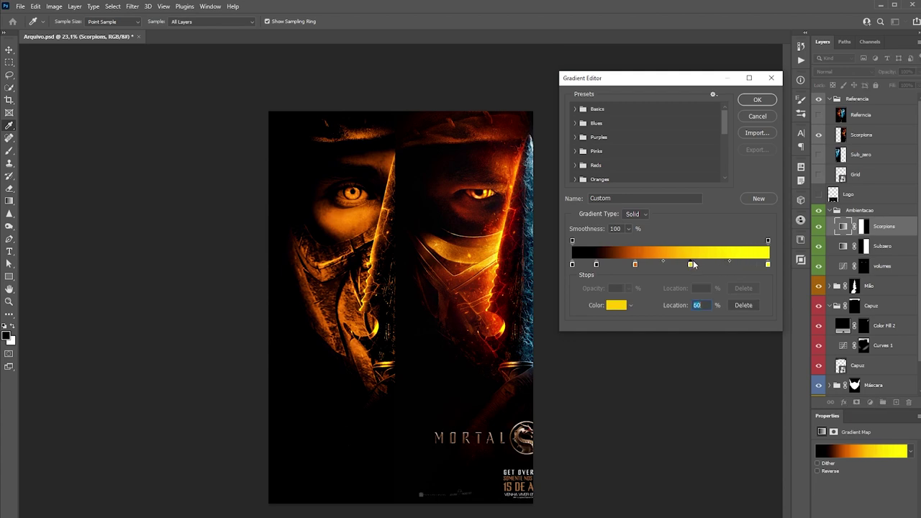
left_click_drag(635, 265, 653, 264)
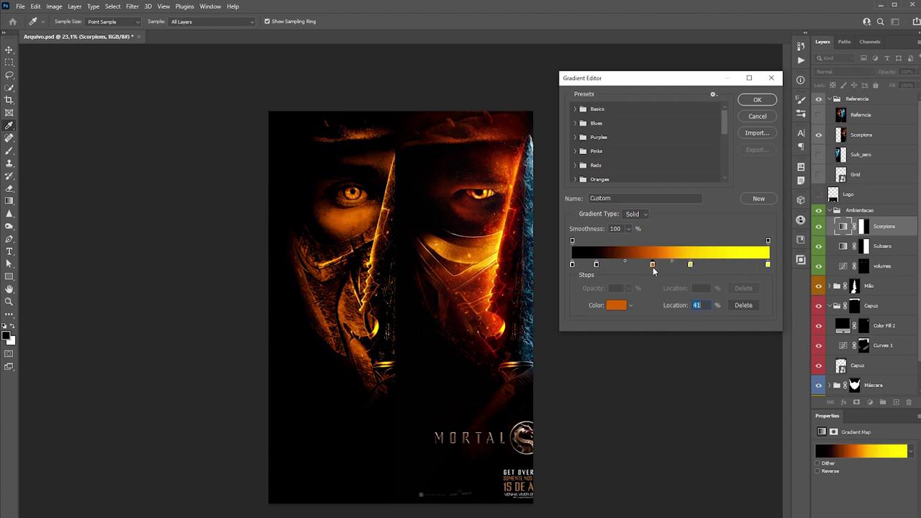
left_click_drag(653, 265, 661, 265)
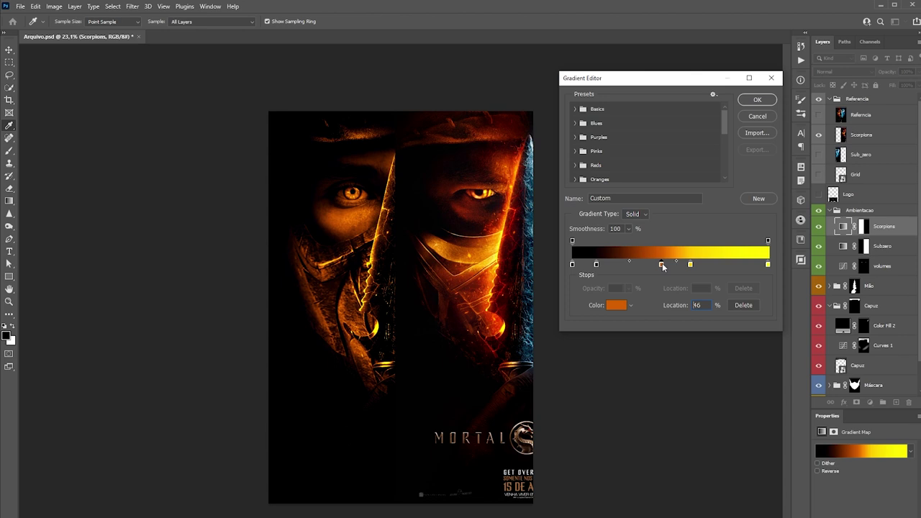
left_click_drag(767, 267, 718, 266)
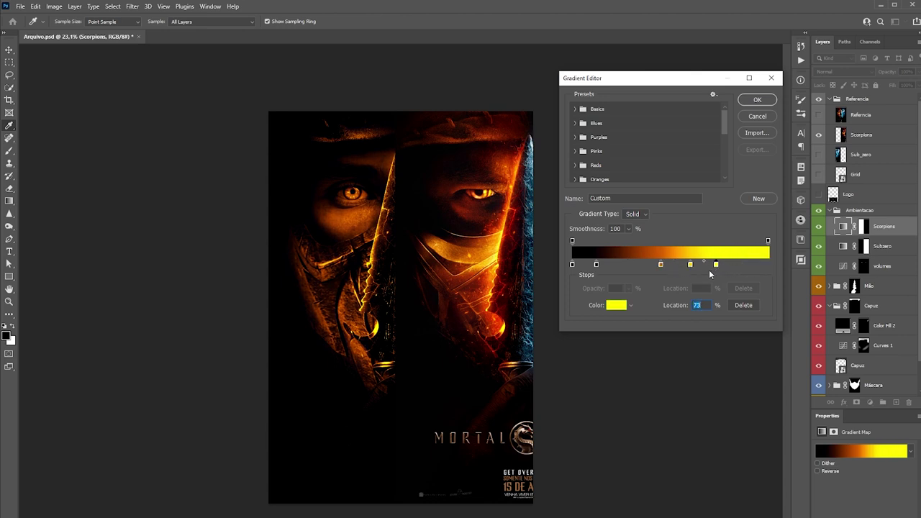
- Settle the orange stop at 37% and apply the gradient
left_click_drag(661, 265, 586, 265)
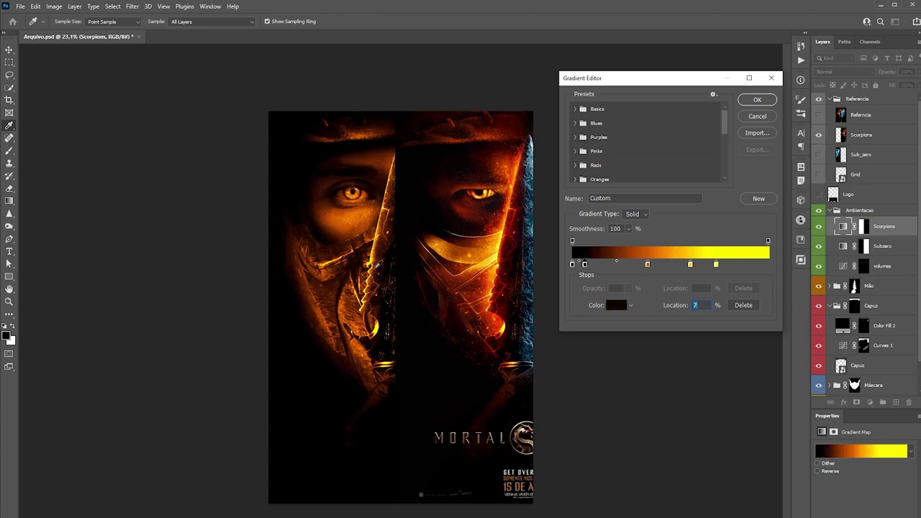
left_click(648, 265)
left_click_drag(649, 266, 647, 266)
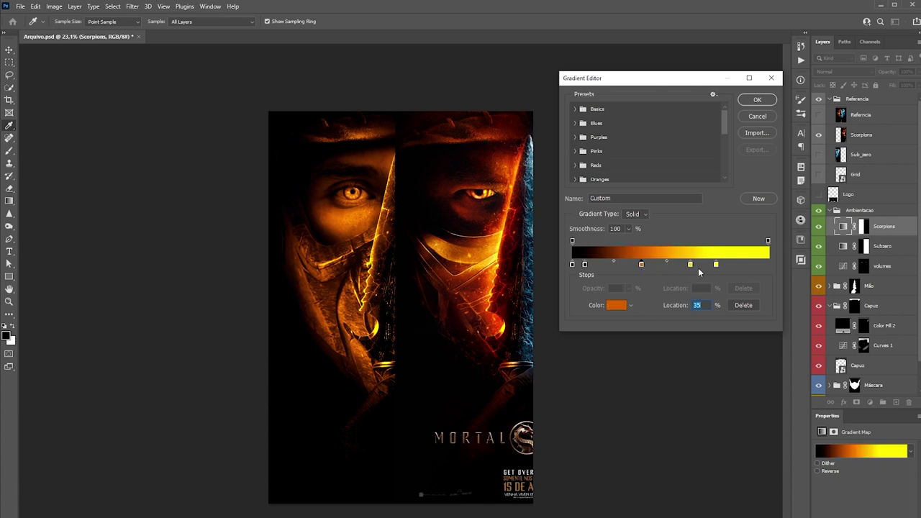
left_click_drag(642, 267, 647, 267)
left_click(757, 99)
key("z")
mouse_move(385, 205)
left_mouse_down()
mouse_move(371, 203)
mouse_move(425, 210)
mouse_move(261, 204)
mouse_move(304, 160)
left_mouse_up()
- Lasso the iris highlight and fill it with a white Solid Color layer below Subzero
key("l")
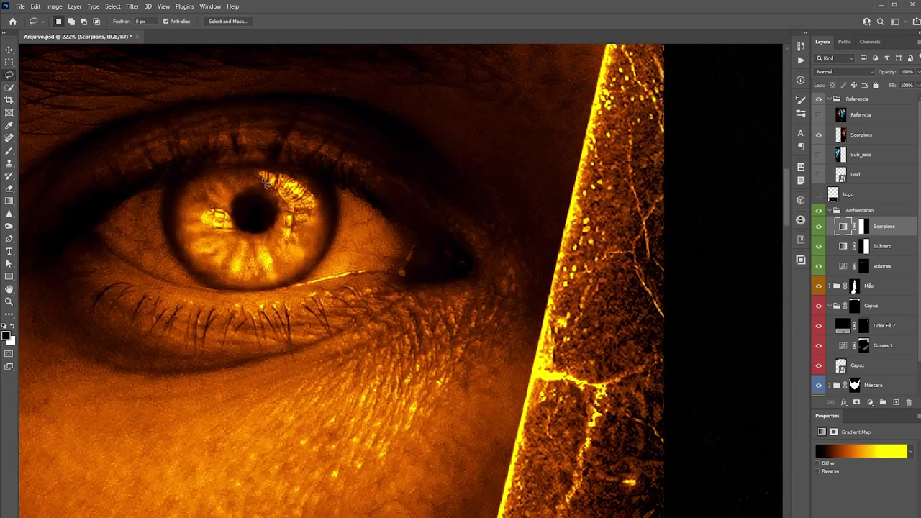
mouse_move(256, 176)
left_mouse_down()
mouse_move(284, 205)
mouse_move(259, 173)
left_mouse_up()
left_click(871, 402)
left_click_drag(612, 94, 549, 72)
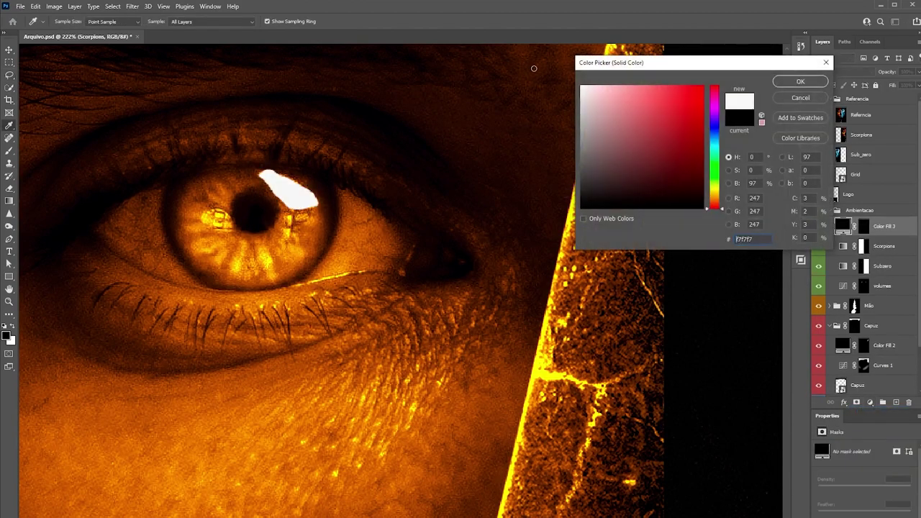
left_click(800, 82)
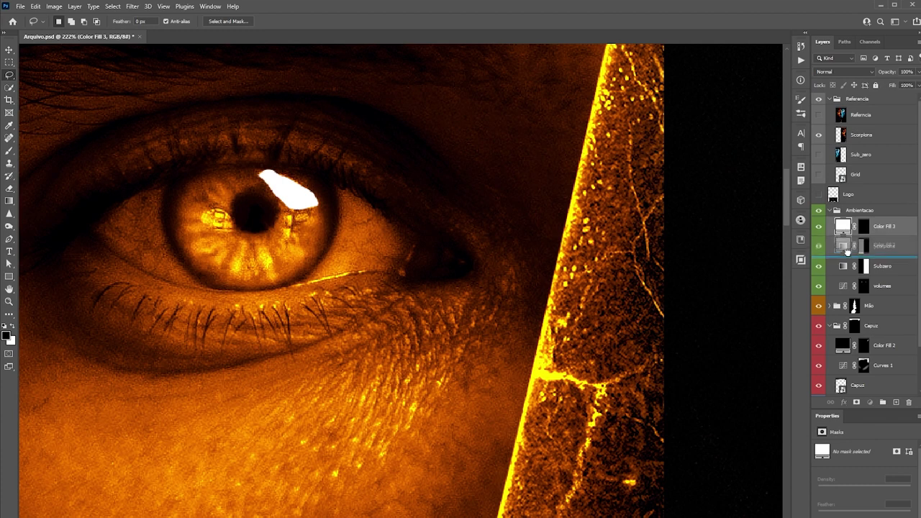
left_click_drag(851, 242, 846, 276)
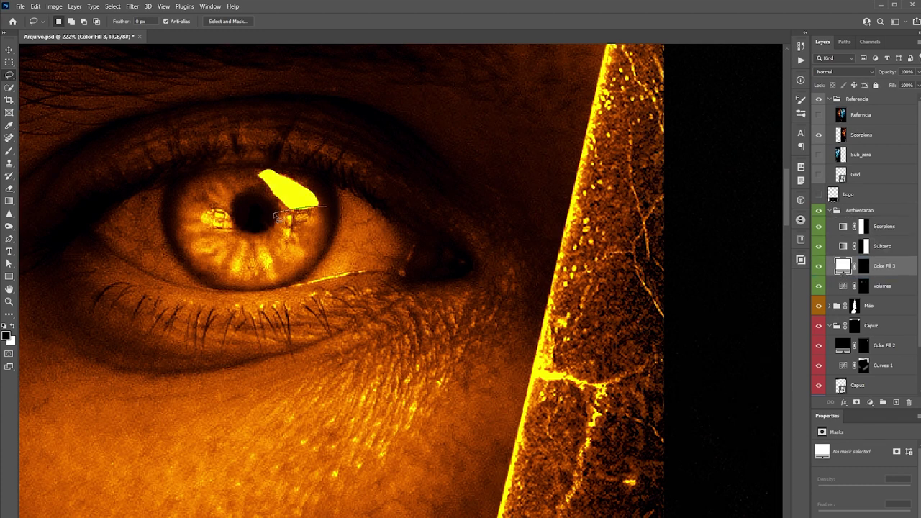
- Feather the highlight's mask to 1.1 px and lower its fill to 42%
left_click(864, 266)
left_click_drag(832, 502, 834, 500)
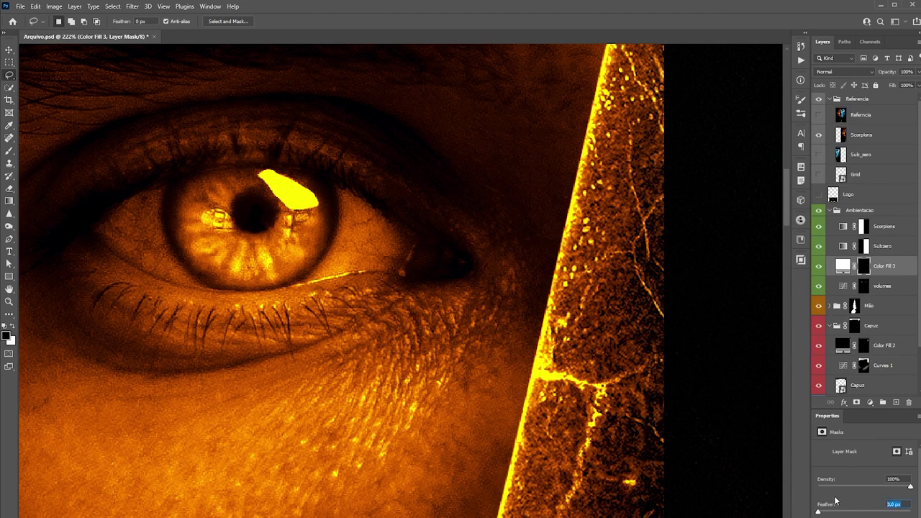
left_click(898, 504)
type("0,3")
key("Return")
left_click_drag(820, 512, 824, 513)
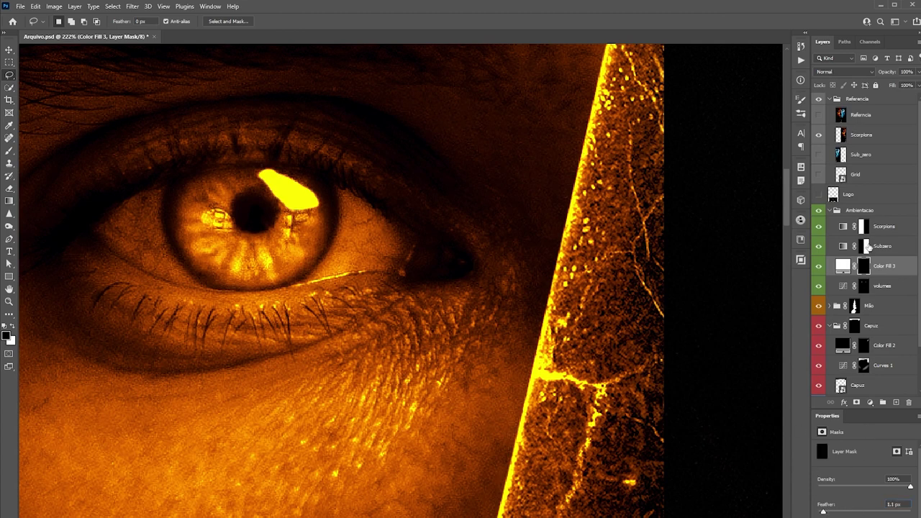
left_click_drag(891, 86, 875, 87)
- Collapse the Ambientacao group and zoom out to the full poster
key("z")
left_click_drag(361, 258, 309, 261)
mouse_move(614, 256)
left_mouse_down()
mouse_move(670, 235)
mouse_move(530, 240)
left_mouse_up()
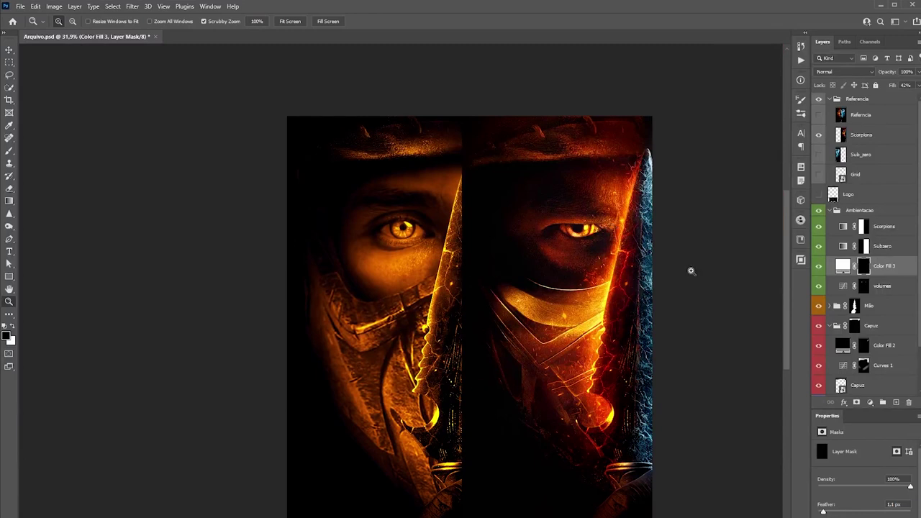
left_click(834, 214)
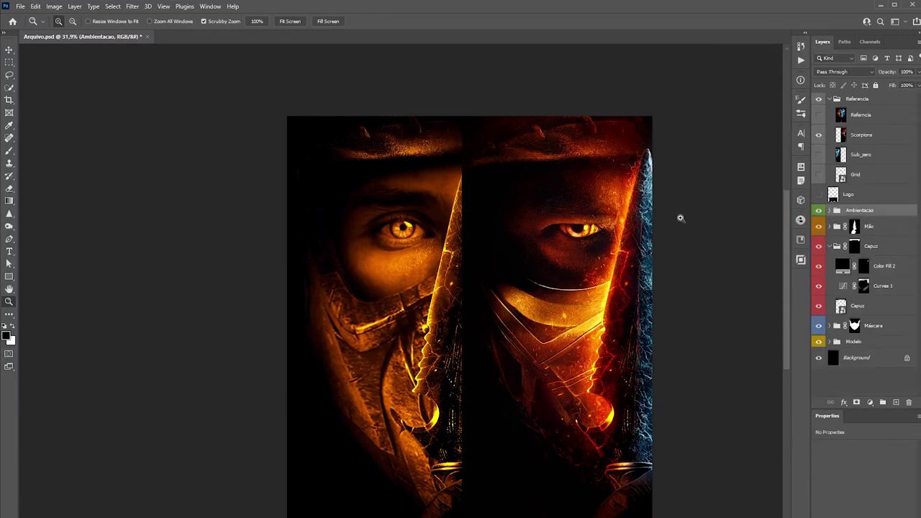
left_click_drag(449, 229, 364, 217)
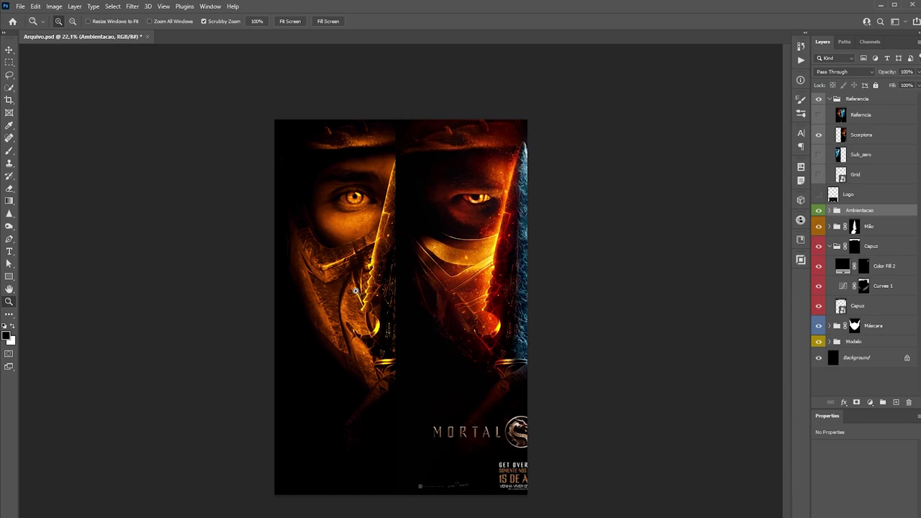
- Add a bright yellow Solid Color fill in the Máscara group and invert its mask
mouse_move(339, 250)
left_mouse_down()
mouse_move(388, 235)
mouse_move(680, 233)
left_mouse_up()
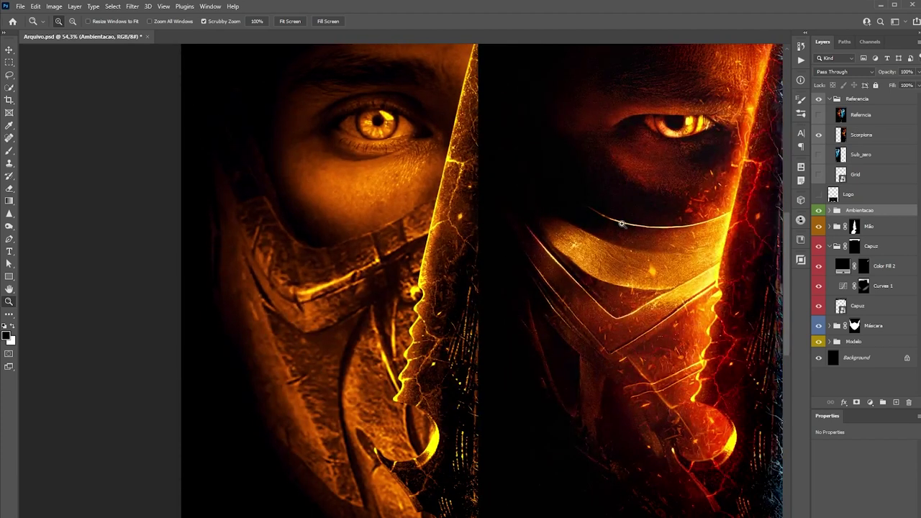
left_click(831, 326)
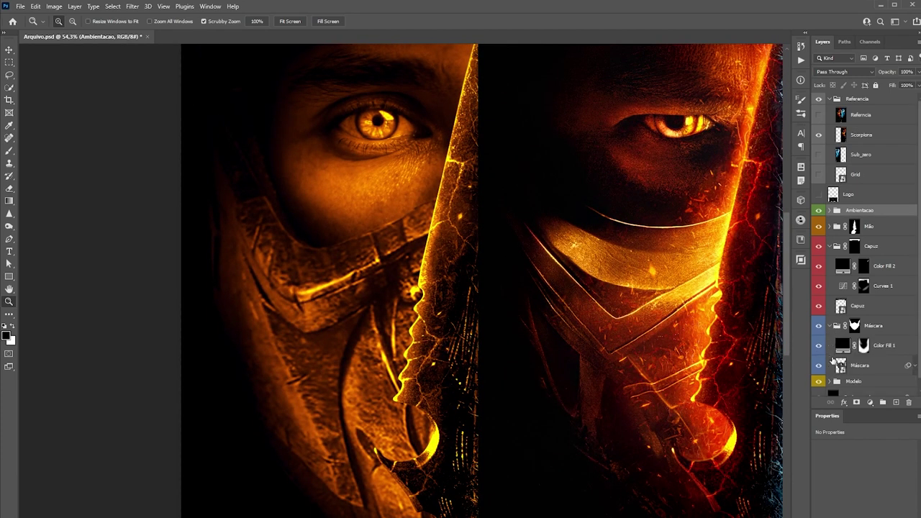
scroll(863, 331, "down", 1)
left_click(885, 335)
left_click(870, 402)
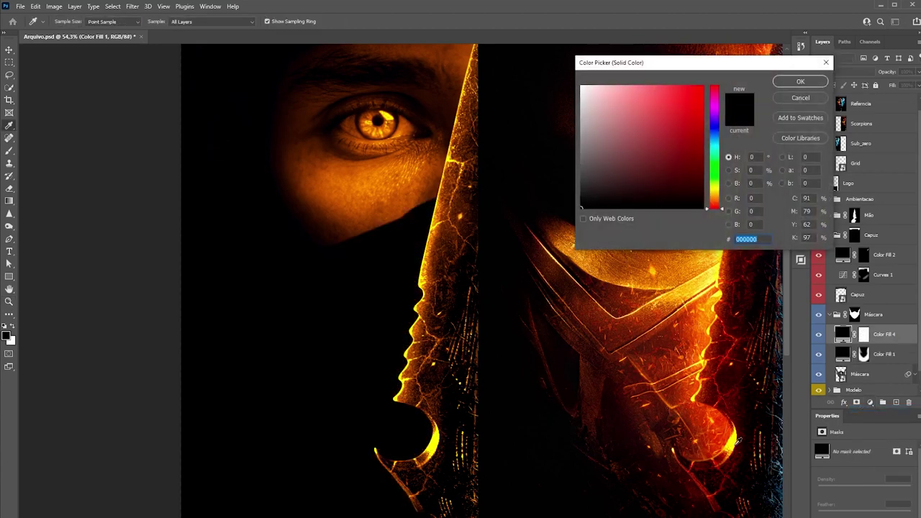
left_click(737, 440)
left_click(793, 85)
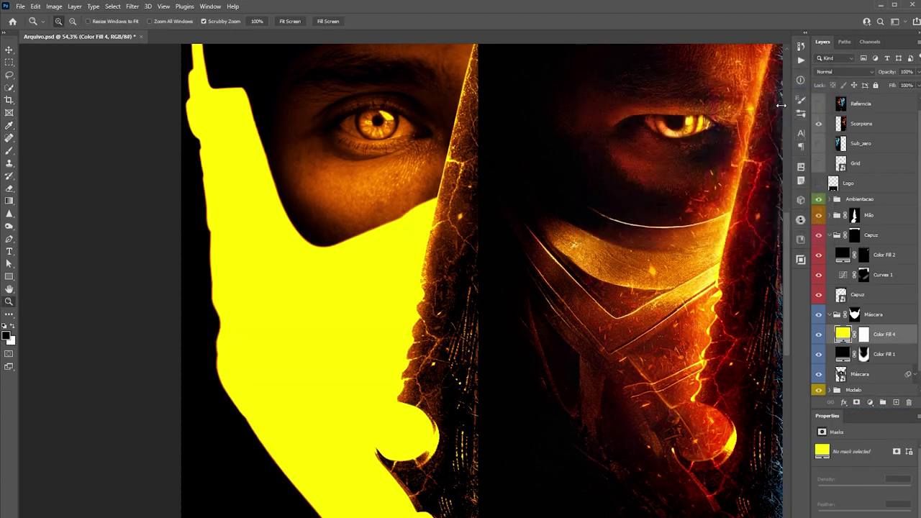
left_click(863, 335)
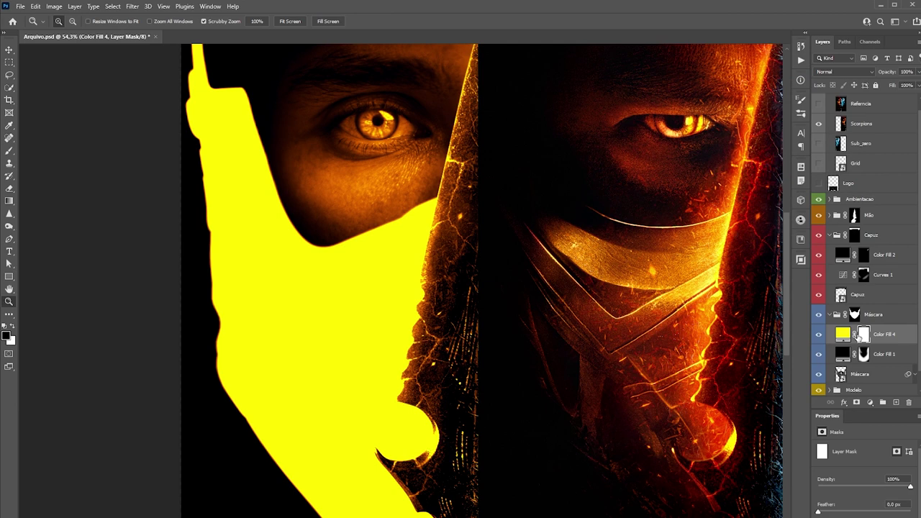
key("ctrl+i")
- Paint white with a small brush along the mask's upper edge and collar, then lower the fill
key("b")
key("x")
key("bracketleft")
key("bracketleft")
key("bracketleft")
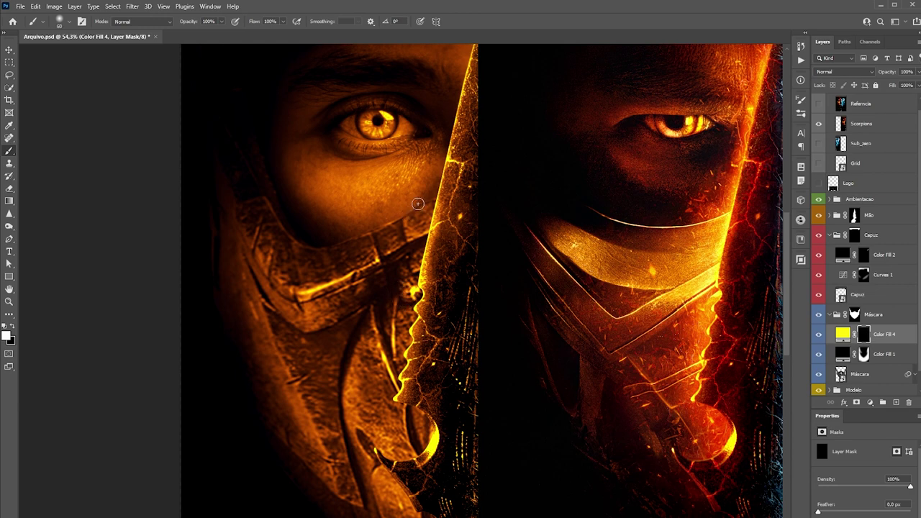
scroll(416, 204, "down", 1)
mouse_move(375, 218)
left_mouse_down()
mouse_move(329, 237)
mouse_move(425, 190)
left_mouse_up()
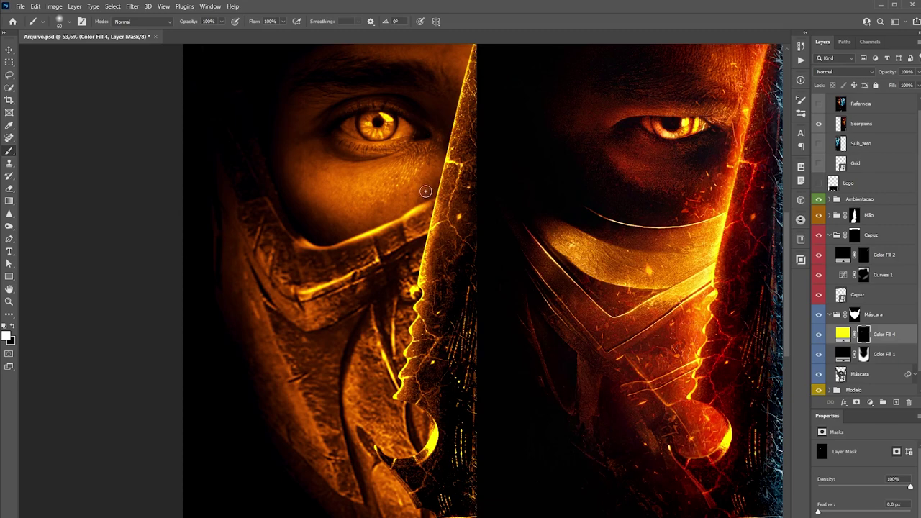
scroll(421, 194, "down", 3)
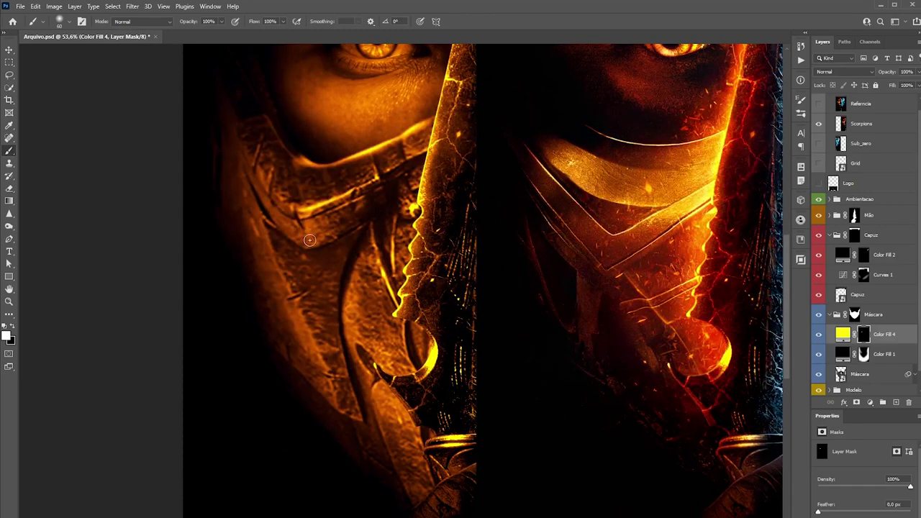
left_click_drag(377, 192, 326, 210)
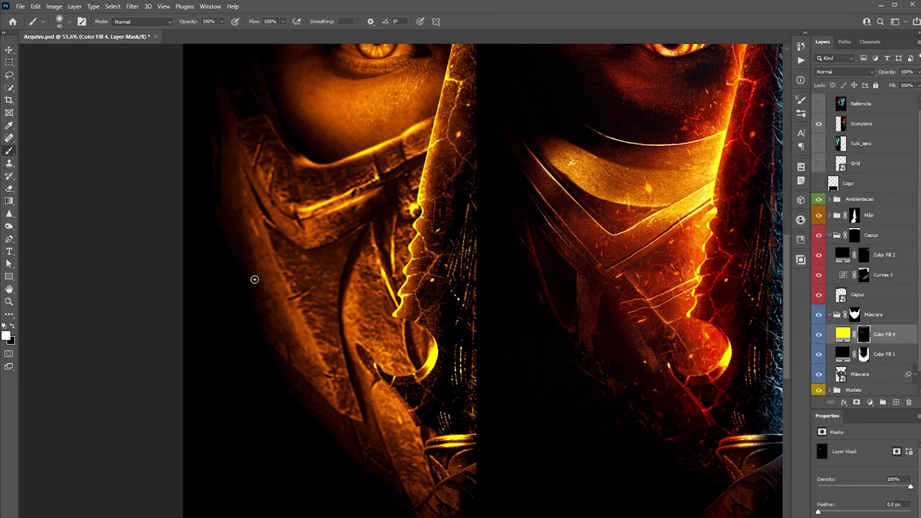
left_click_drag(282, 230, 331, 232)
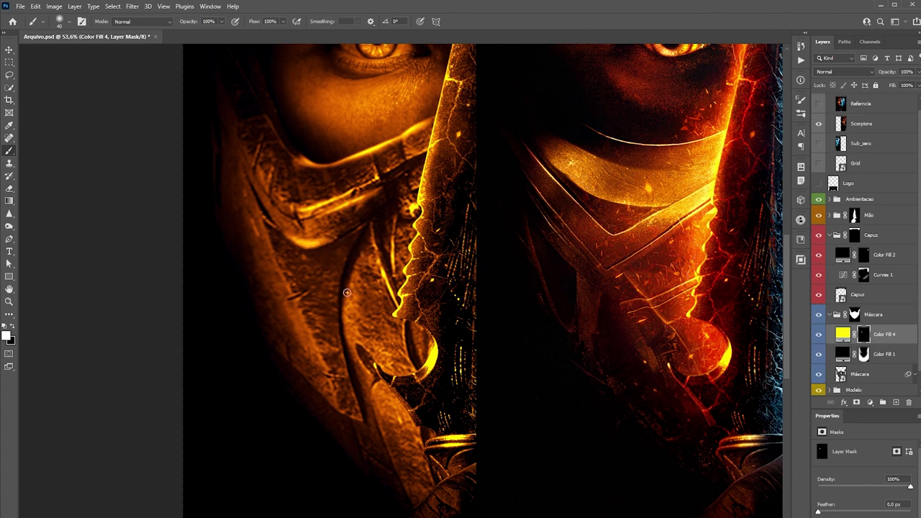
key("z")
left_click_drag(357, 401, 313, 338)
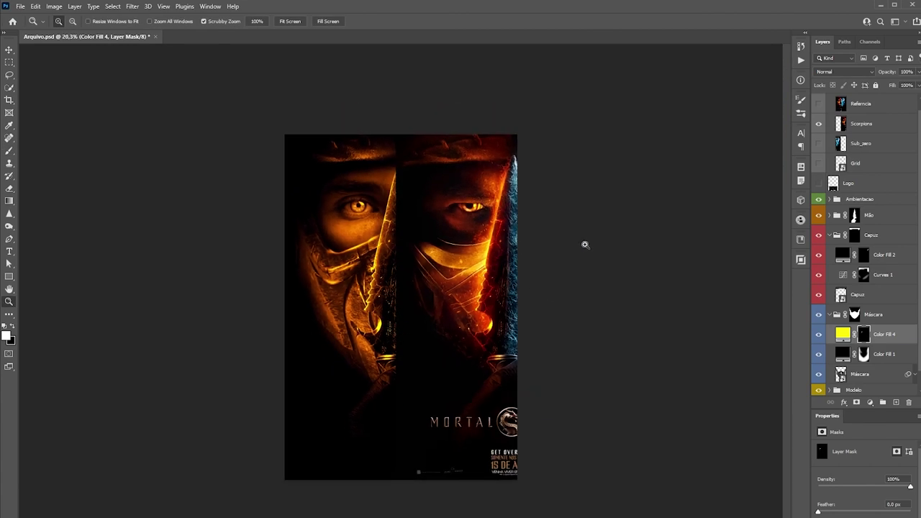
left_click_drag(892, 86, 884, 88)
- Set the yellow glow fill to 61% and select the Scorpions gradient map
key("Return")
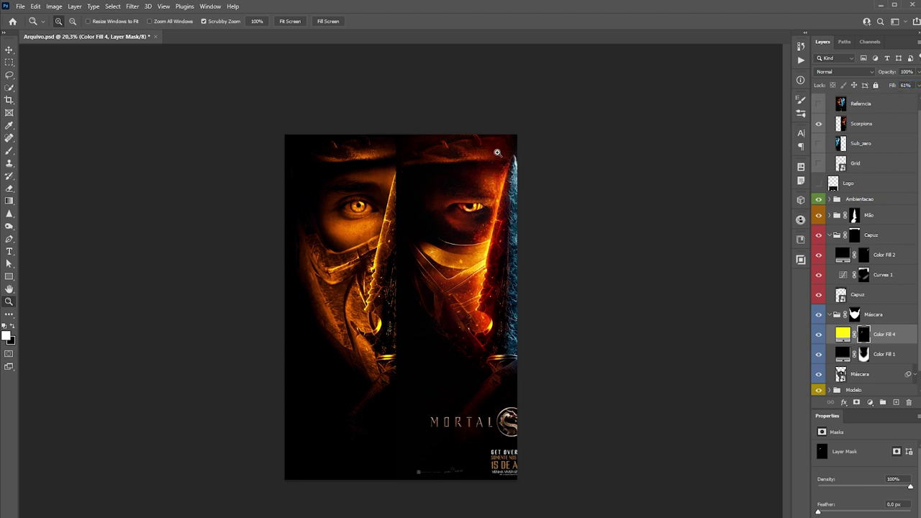
left_click(827, 202)
left_click(829, 199)
left_click(850, 218)
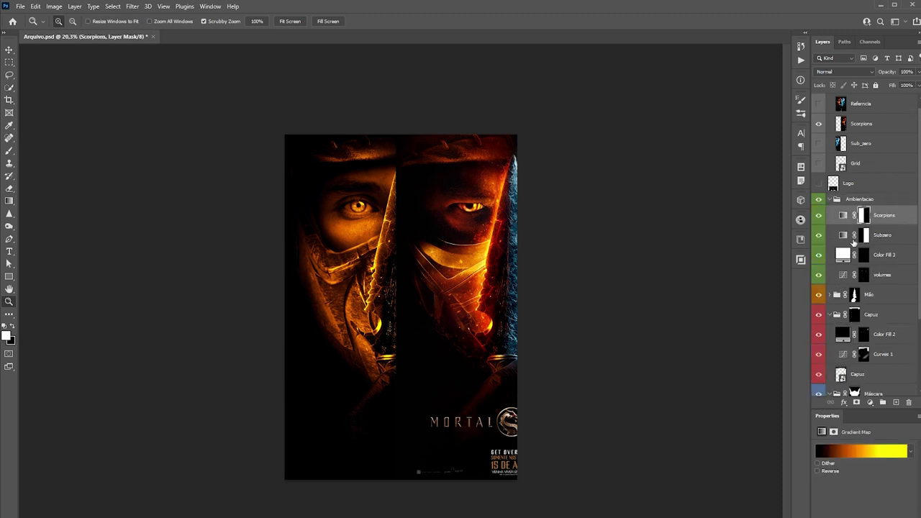
- Make the Scorpions gradient's orange stop redder (c36004) and hide the Scorpions reference
left_click(844, 449)
left_click(644, 264)
left_click(618, 306)
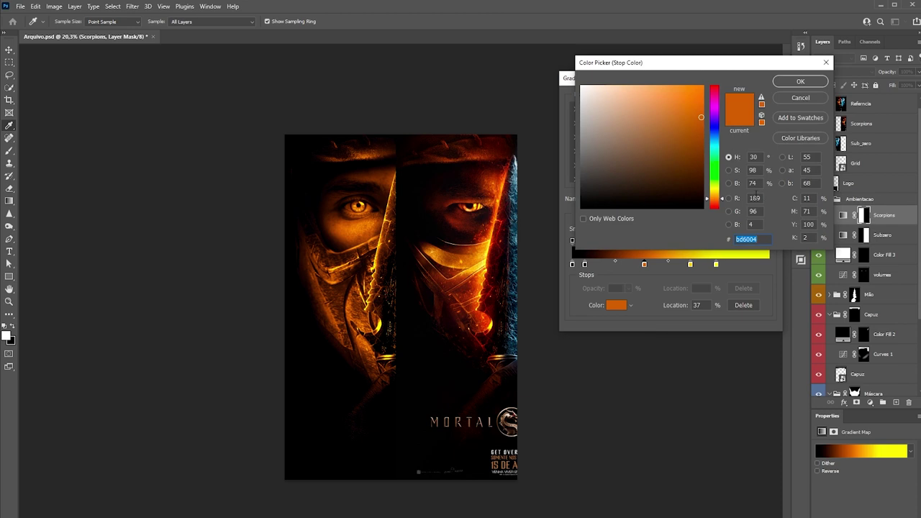
left_click(754, 198)
key("Up")
key("Up")
key("Up")
key("Up")
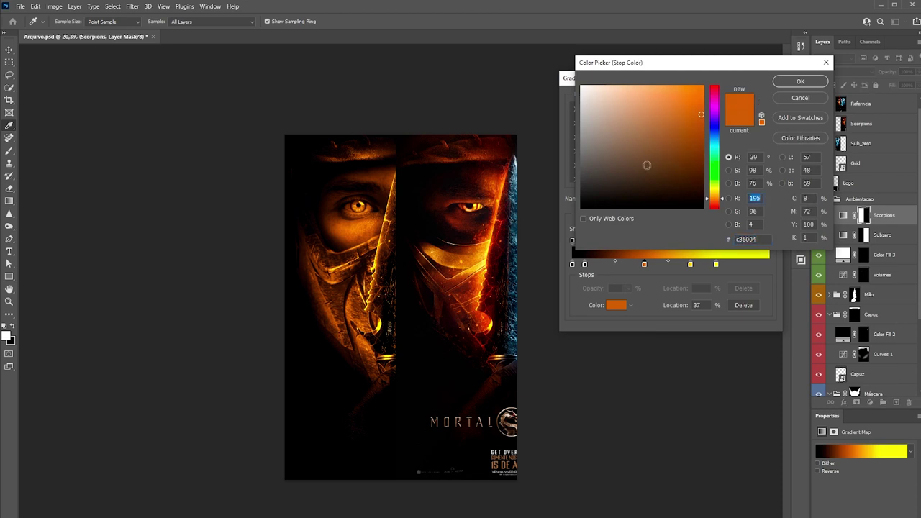
key("Return")
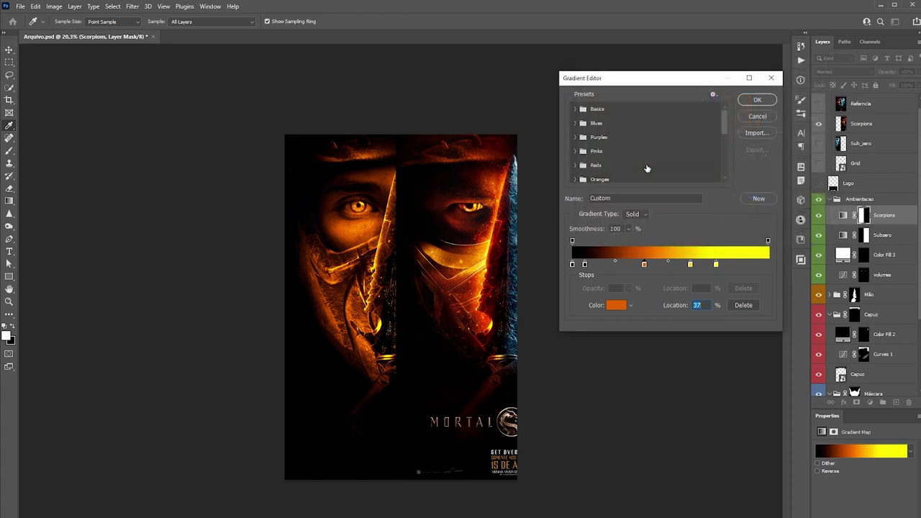
left_click(758, 101)
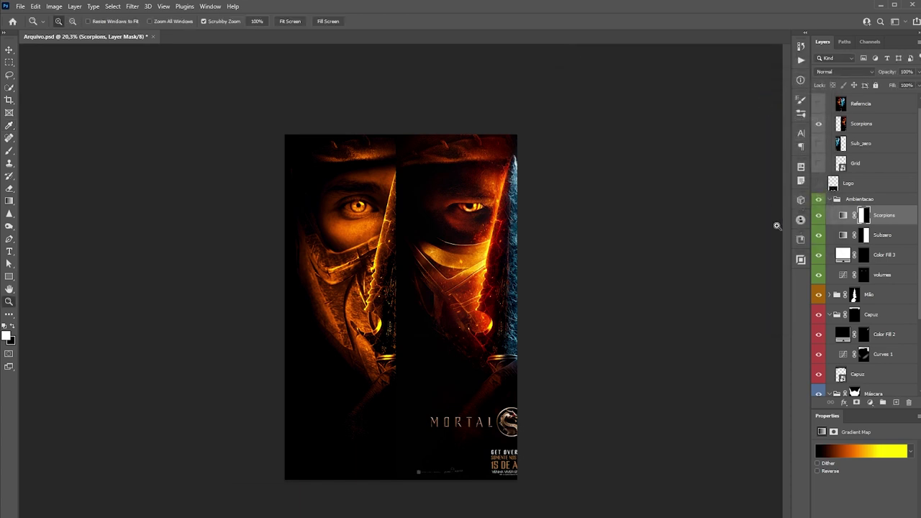
left_click(818, 126)
left_click_drag(419, 259, 501, 289)
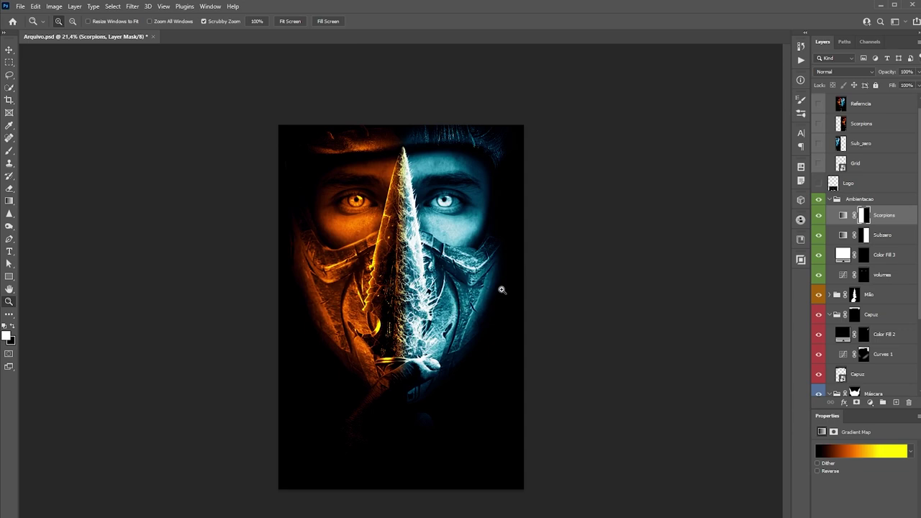
- Show the Mortal Kombat Logo layer and collapse the Ambientacao, Capuz and Máscara groups
left_click(818, 184)
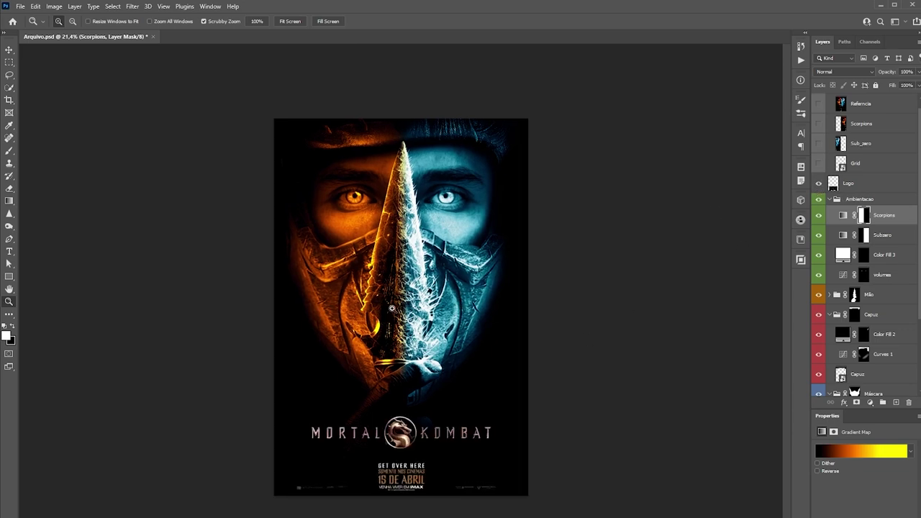
left_click(398, 305)
left_click_drag(449, 304, 439, 297)
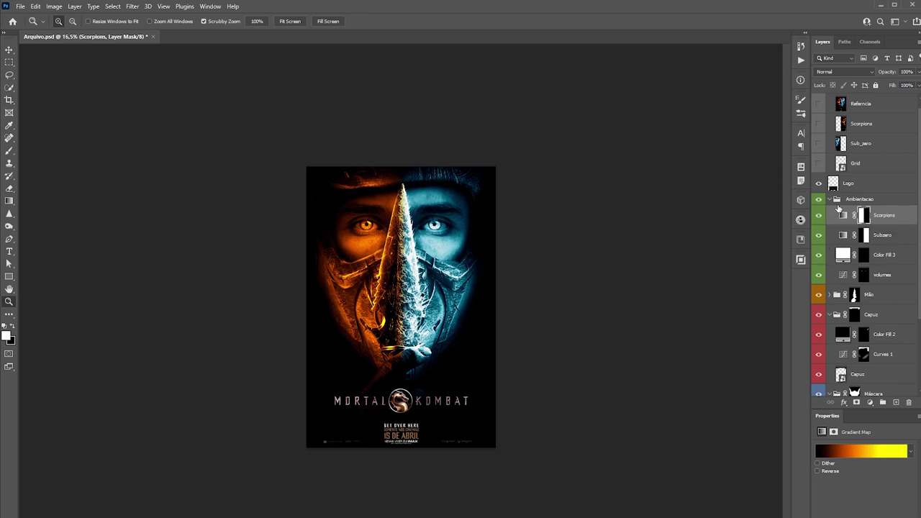
left_click(829, 199)
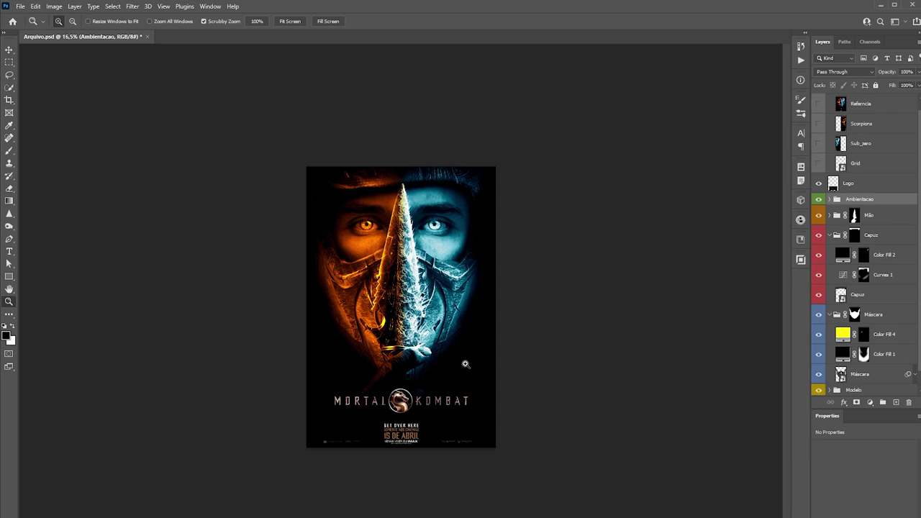
key("l")
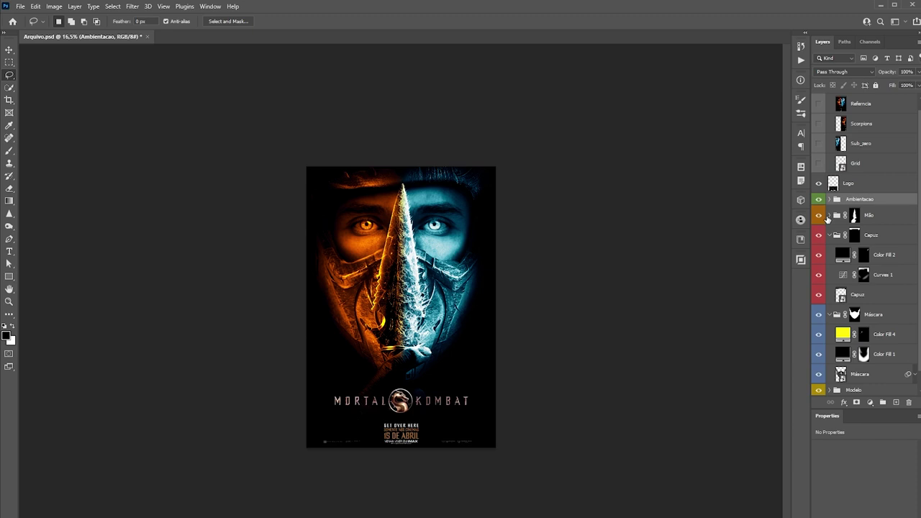
left_click(832, 236)
left_click(830, 266)
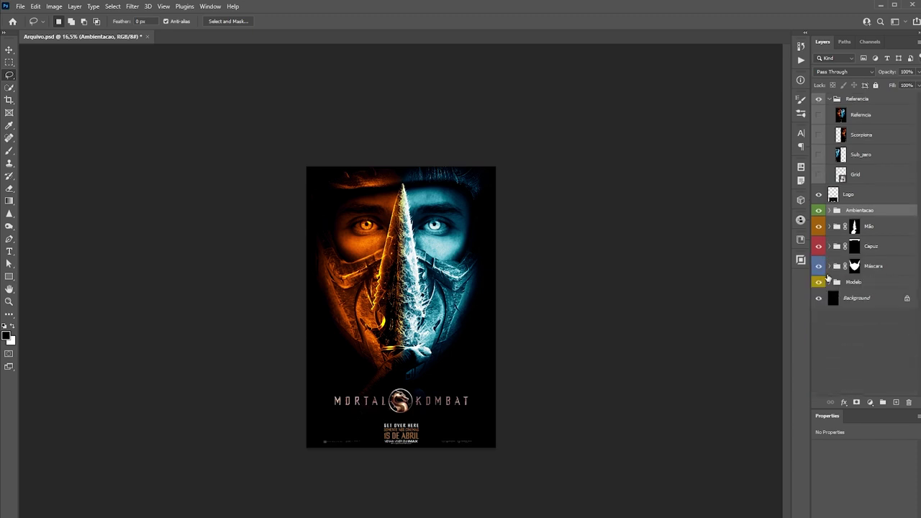
left_click(854, 247)
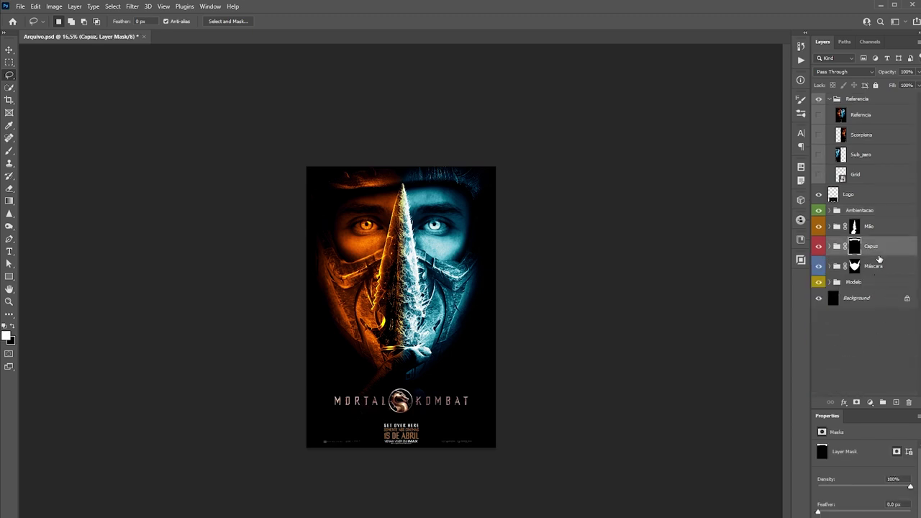
- Add a white Solid Color fill layer and invert its mask to hide it
left_click(870, 402)
left_click(870, 408)
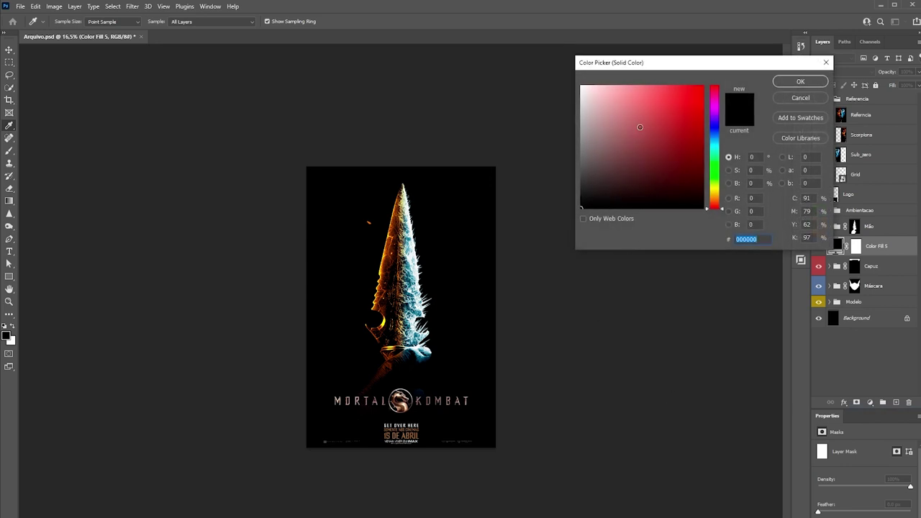
key("Return")
left_click(856, 248)
key("ctrl+i")
- Paint a large white glow over the kunai blade and lower the fill to about 45%
key("b")
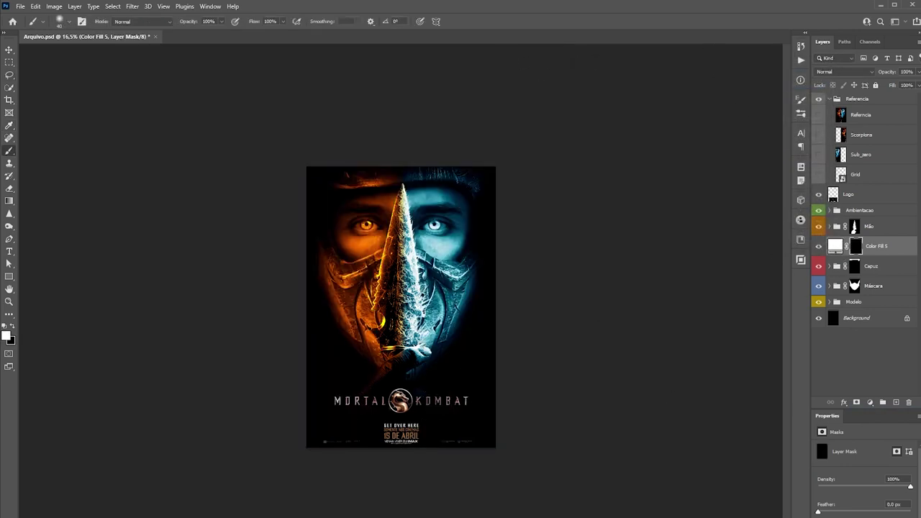
key("bracketright")
key("bracketright")
key("bracketright")
key("bracketright")
key("bracketright")
key("bracketright")
key("bracketright")
key("bracketright")
key("bracketright")
key("bracketright")
key("bracketright")
key("bracketright")
mouse_move(428, 286)
left_mouse_down()
mouse_move(411, 279)
mouse_move(421, 353)
left_mouse_up()
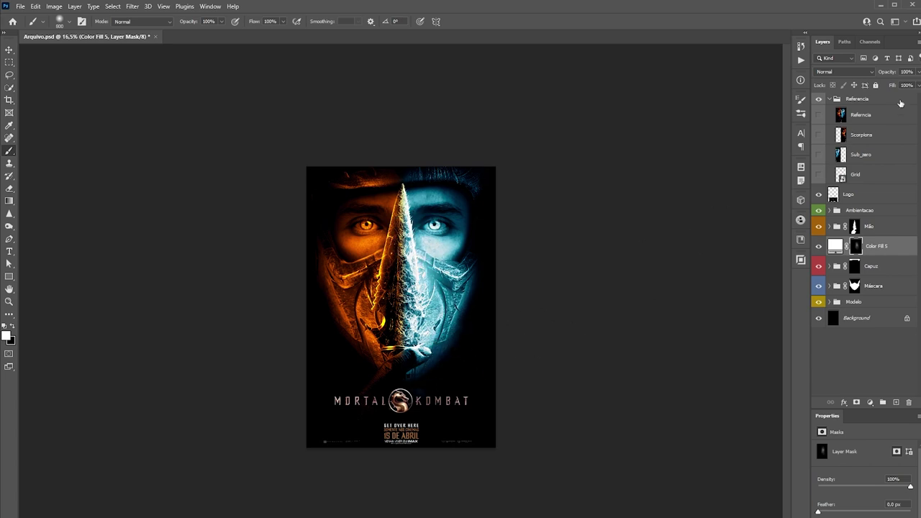
left_click_drag(892, 85, 875, 86)
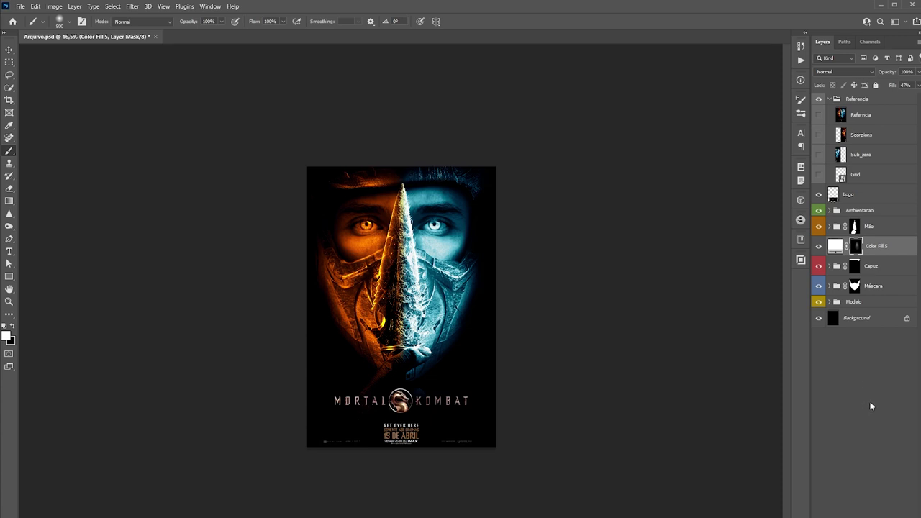
- Add a new Solid Color fill layer in bright yellow-green
left_click(870, 403)
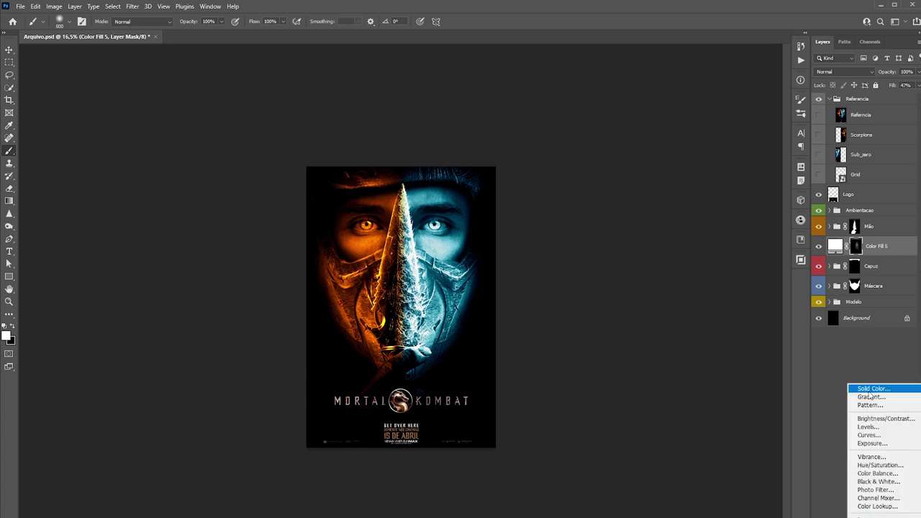
left_click(871, 389)
left_click(712, 185)
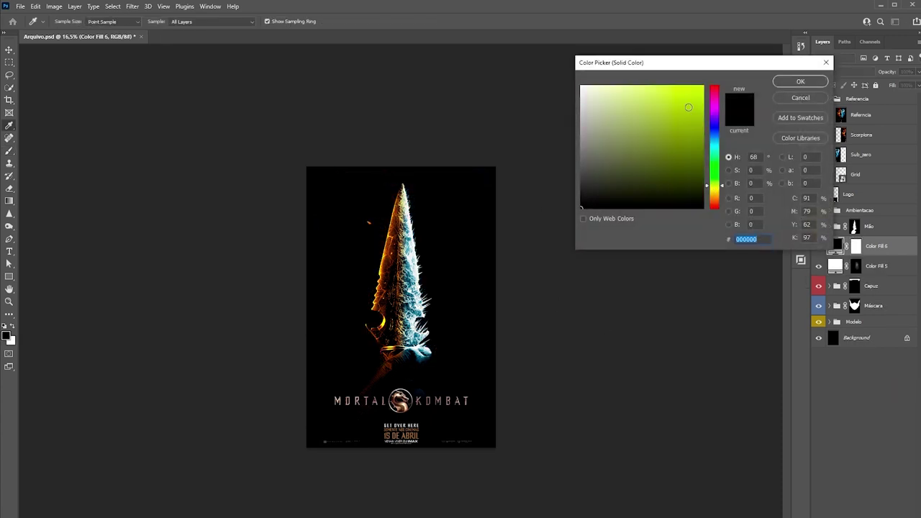
left_click(700, 88)
left_click(800, 81)
- Set the colour fill's blend mode to Overlay after trying Soft Light
left_click(846, 71)
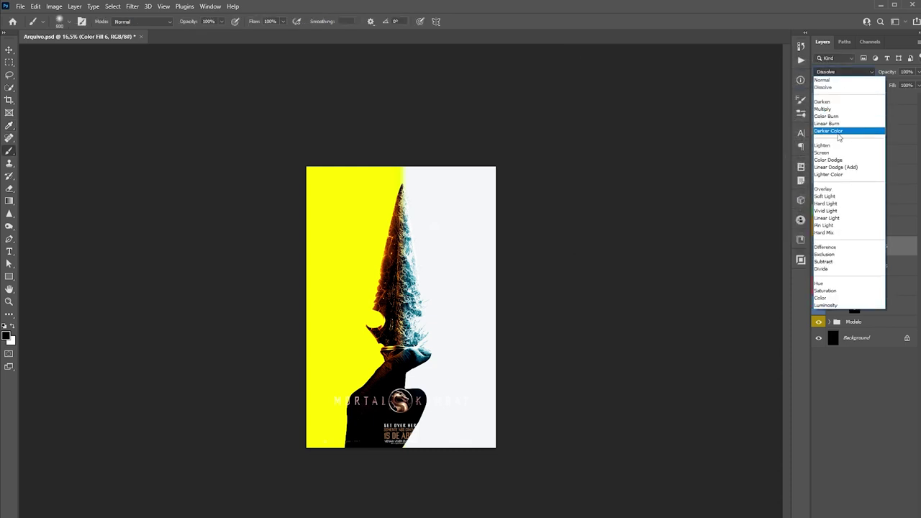
left_click(833, 197)
left_click(841, 72)
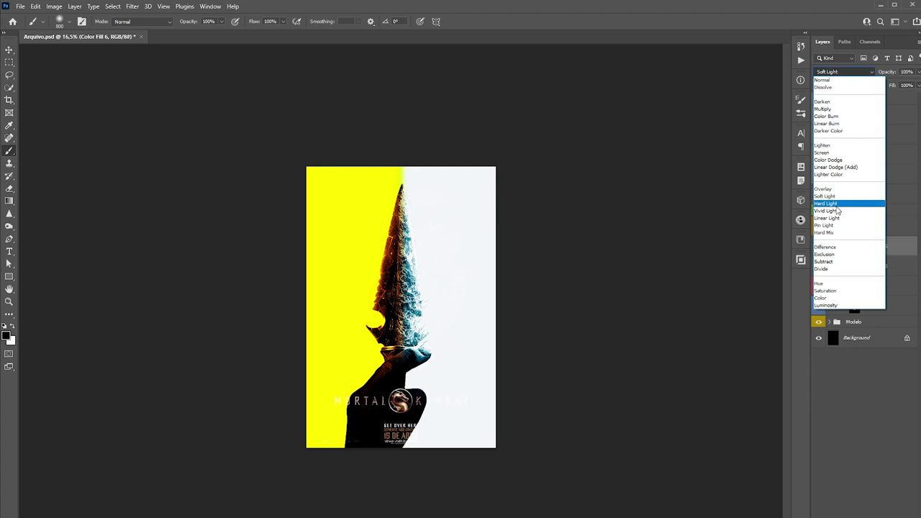
left_click(824, 188)
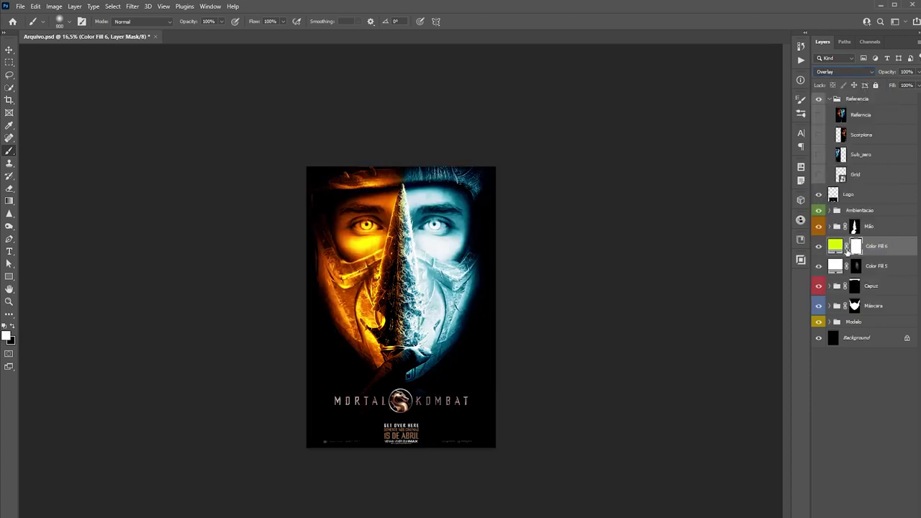
- Invert the fill's mask, paint white over the kunai blade, and zoom in
key("ctrl+i")
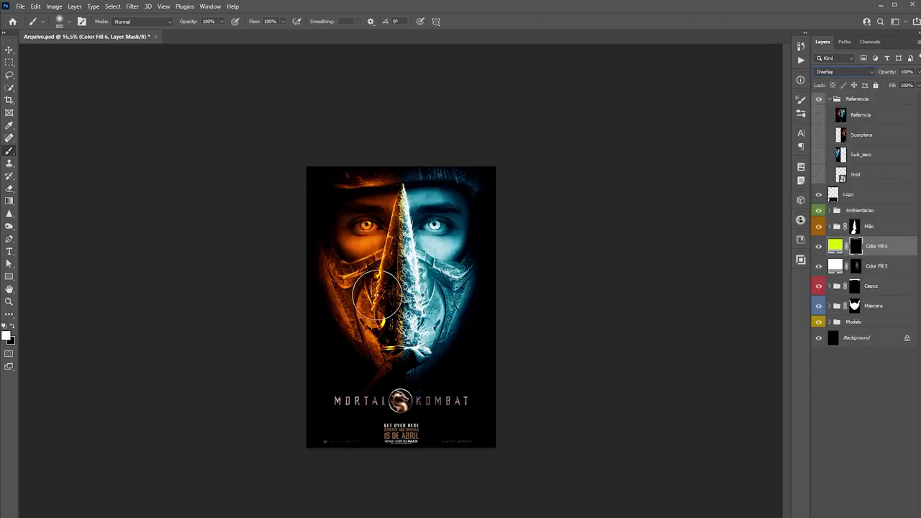
mouse_move(382, 278)
left_mouse_down()
mouse_move(400, 230)
mouse_move(389, 344)
mouse_move(383, 337)
left_mouse_up()
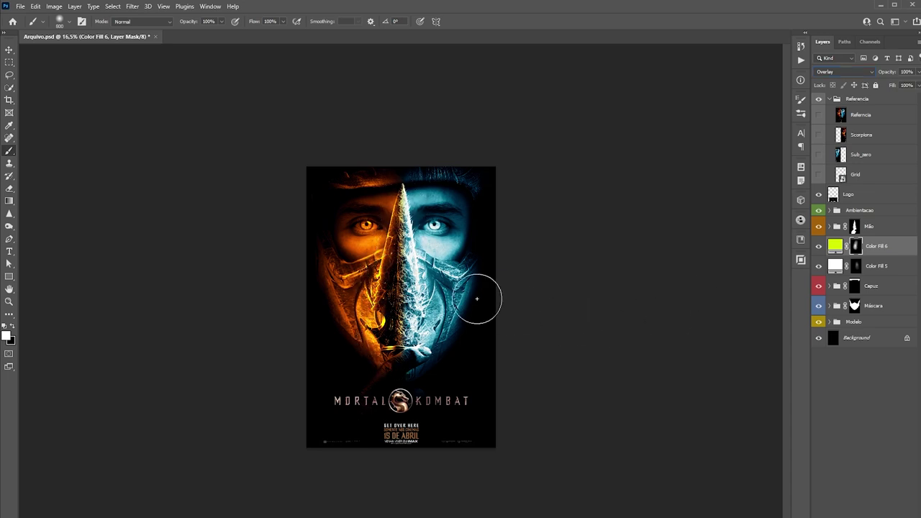
key("z")
left_click(416, 287)
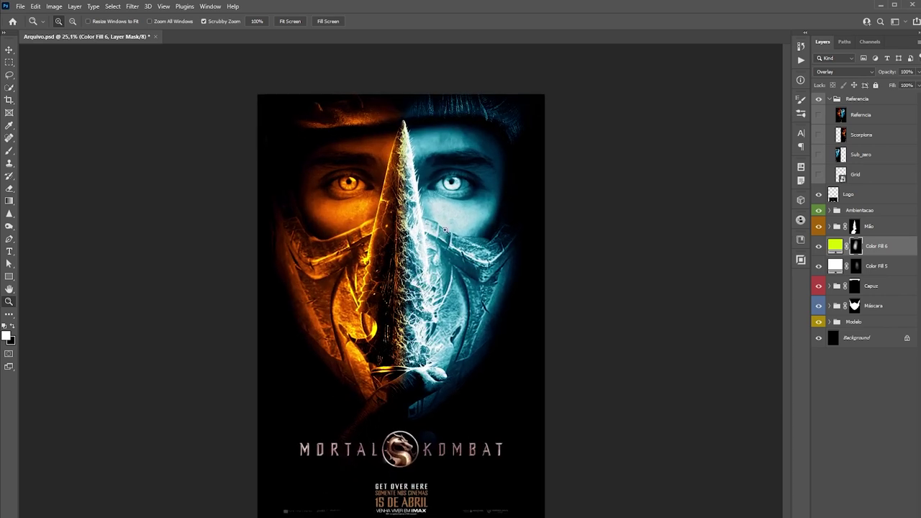
- Compare the original Arquivo.psd state with Snapshot 1 in History, then show the Referencia layer
left_click(444, 229)
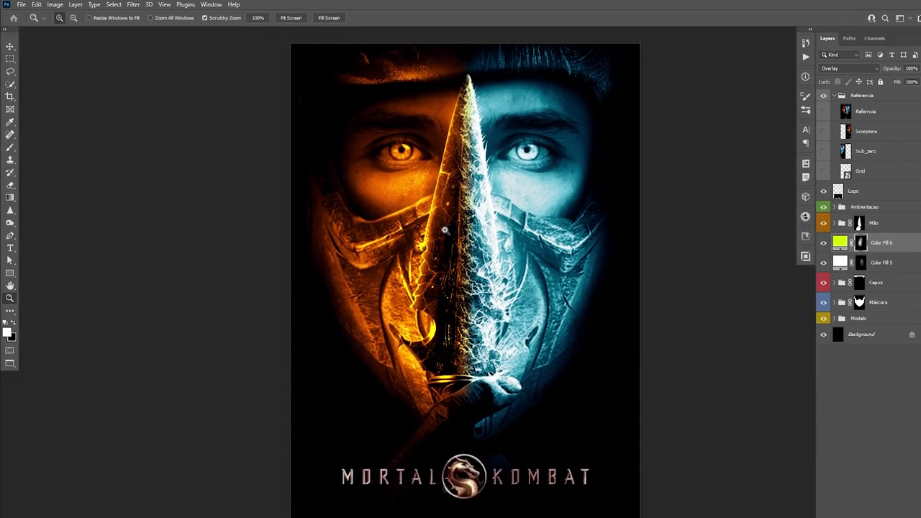
left_click(806, 43)
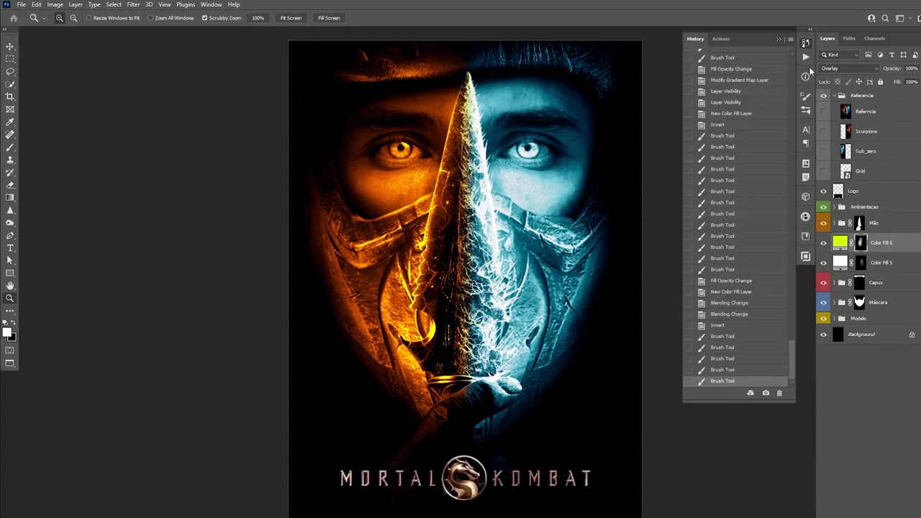
left_click_drag(792, 367, 793, 65)
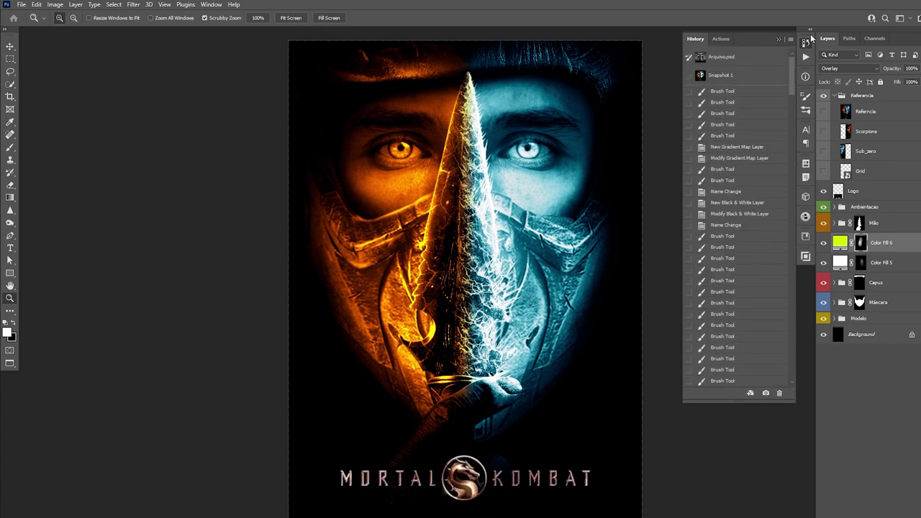
left_click(721, 57)
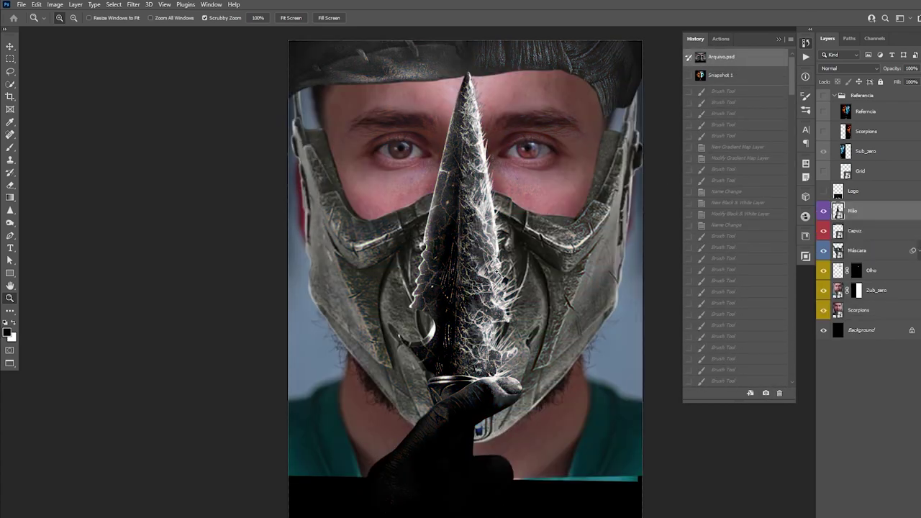
left_click(720, 75)
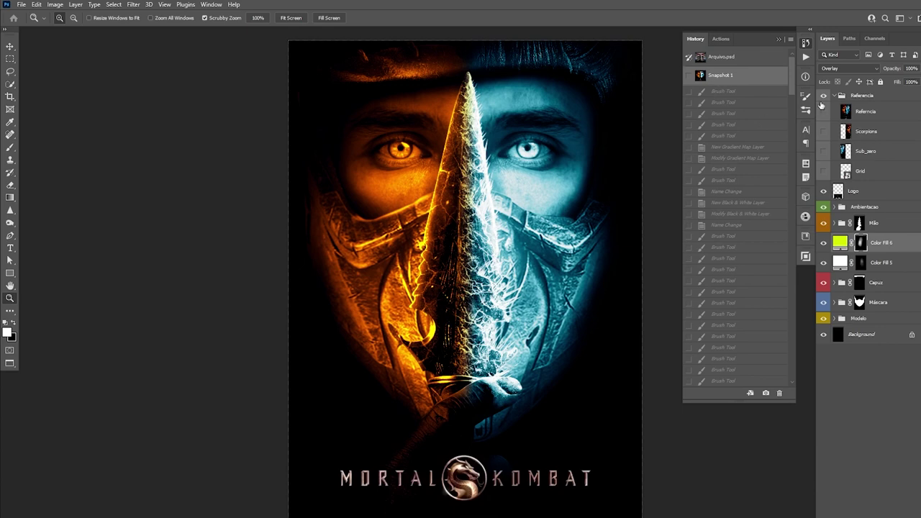
left_click(823, 111)
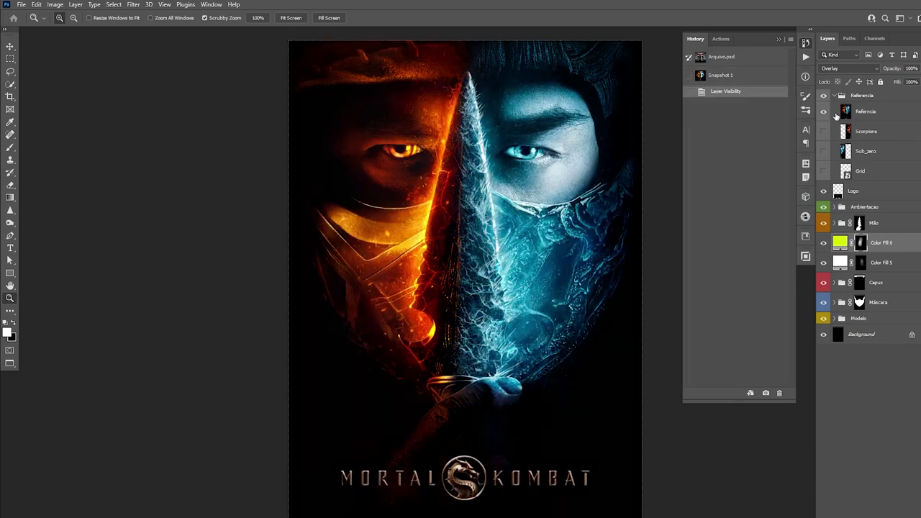